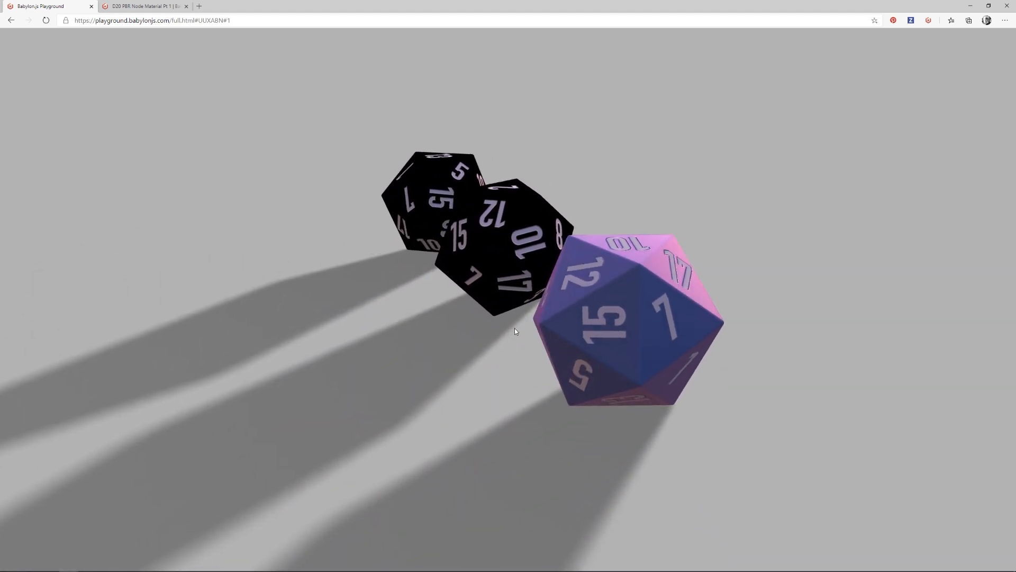
# Examine the three dice in the full-page scene from several angles, comparing the left die's material with the other two and their shadows.
pyautogui.moveTo(684, 249); pyautogui.dragTo(403, 338)
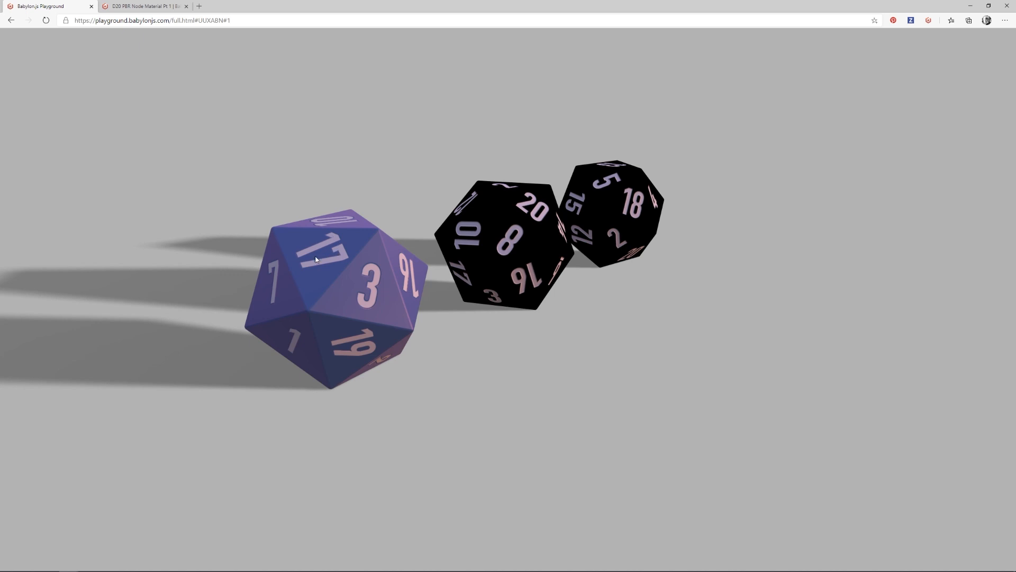
pyautogui.moveTo(323, 278); pyautogui.dragTo(343, 290)
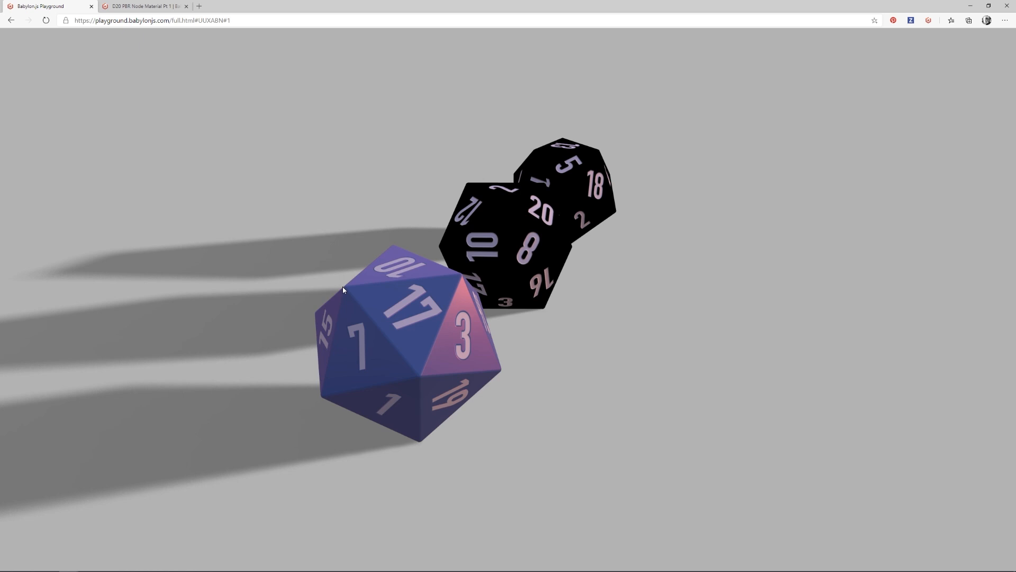
pyautogui.moveTo(343, 288); pyautogui.dragTo(364, 320)
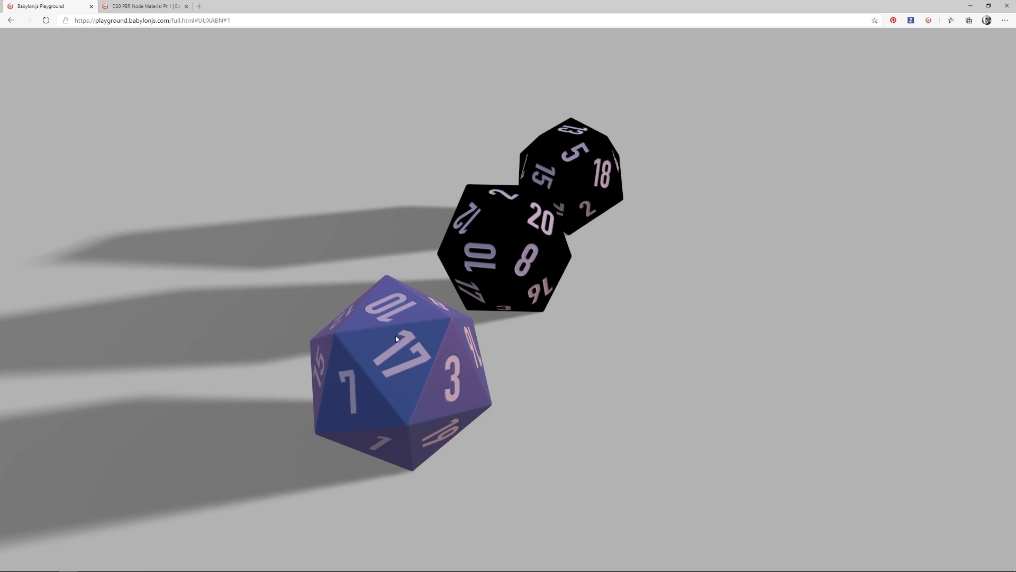
pyautogui.moveTo(395, 336); pyautogui.dragTo(360, 335)
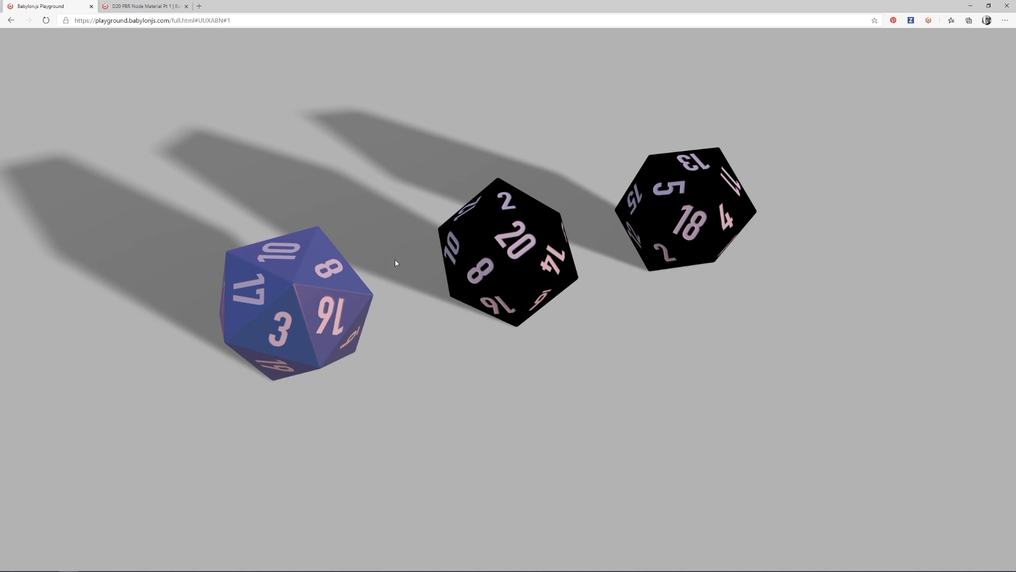
pyautogui.moveTo(333, 254); pyautogui.dragTo(324, 211)
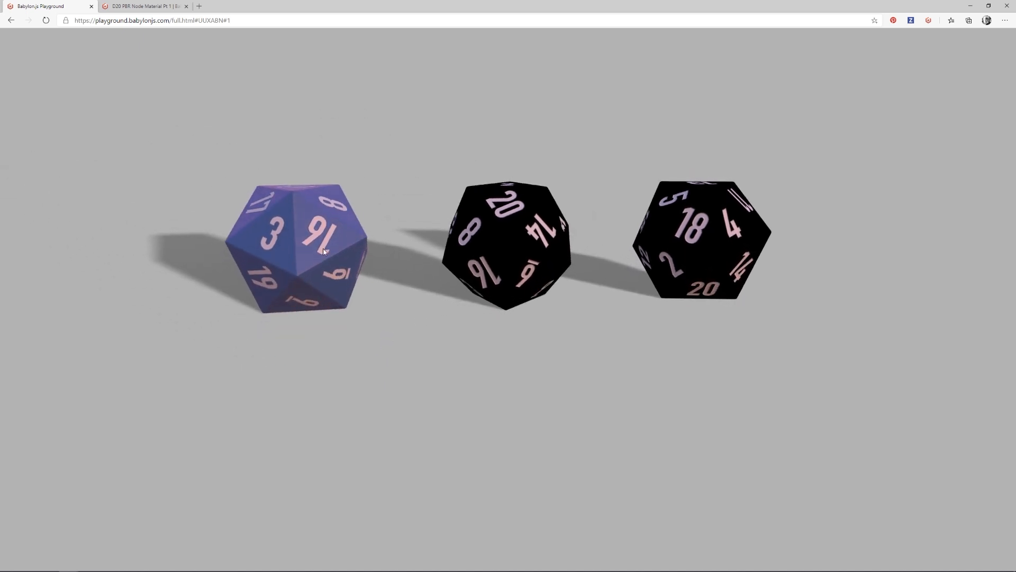
pyautogui.moveTo(324, 251); pyautogui.dragTo(352, 288)
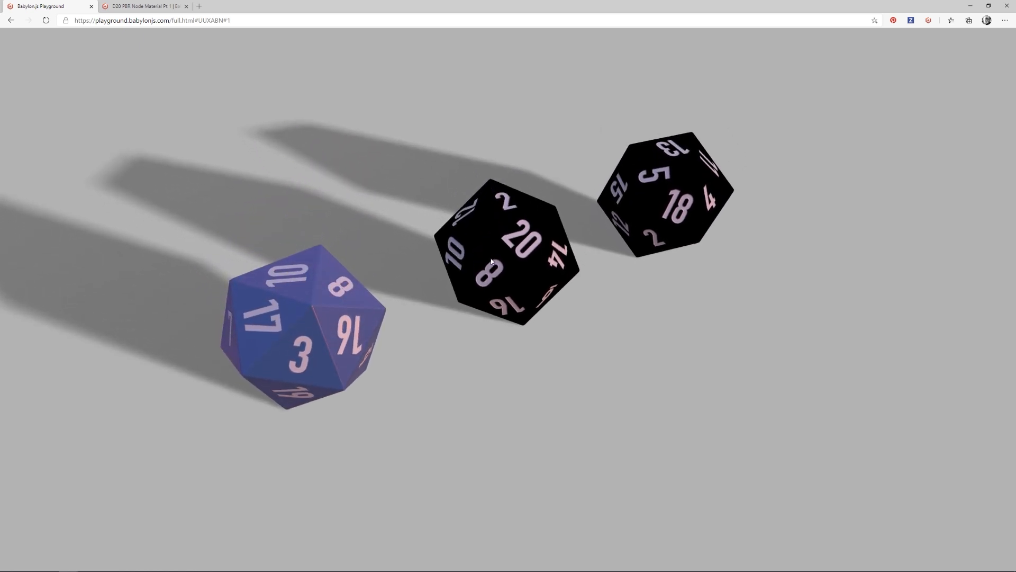
pyautogui.moveTo(491, 254); pyautogui.dragTo(485, 257)
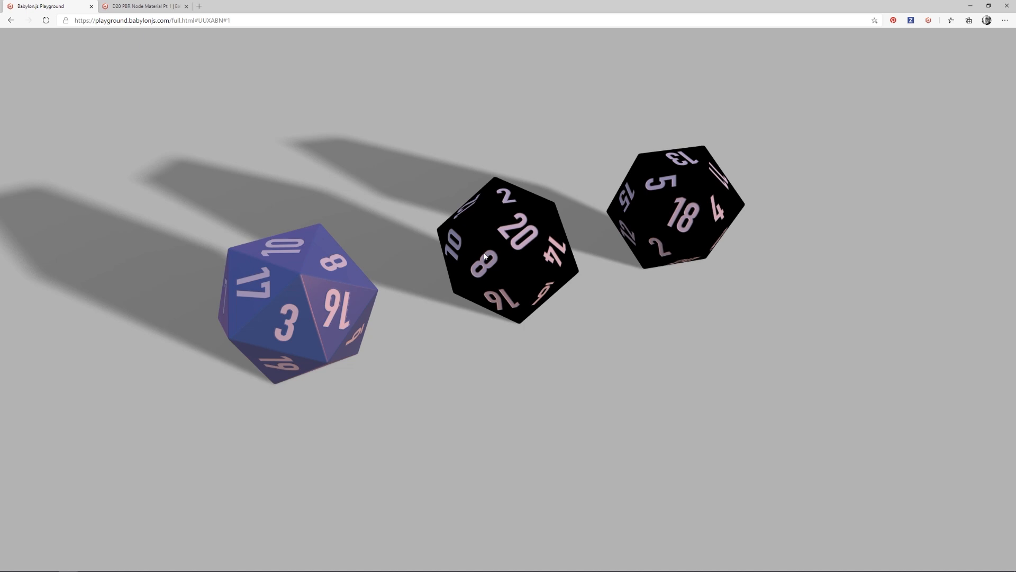
pyautogui.moveTo(484, 256)
pyautogui.mouseDown()
pyautogui.moveTo(493, 258)
pyautogui.moveTo(493, 242)
pyautogui.mouseUp()
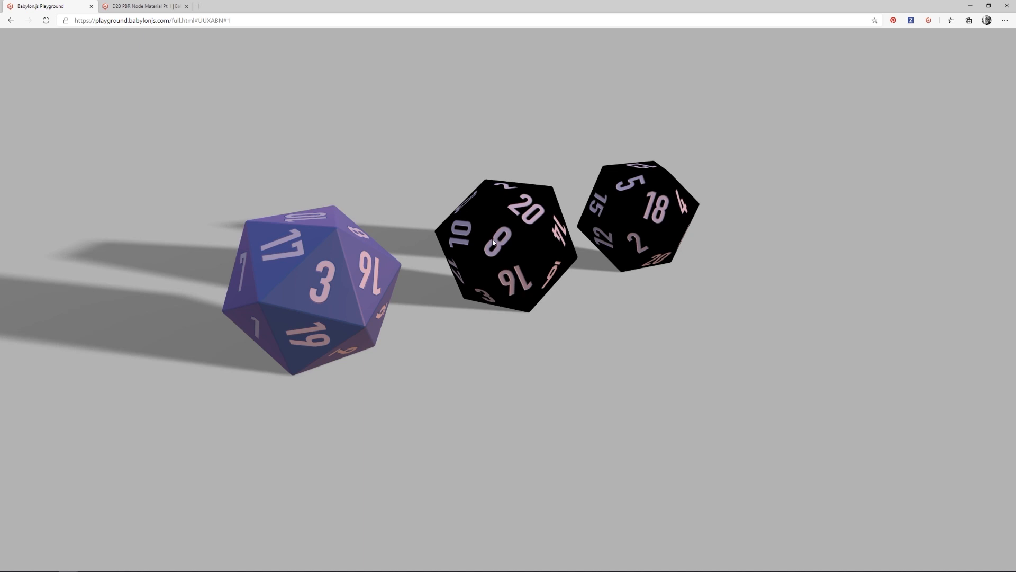
pyautogui.moveTo(494, 262); pyautogui.dragTo(550, 231)
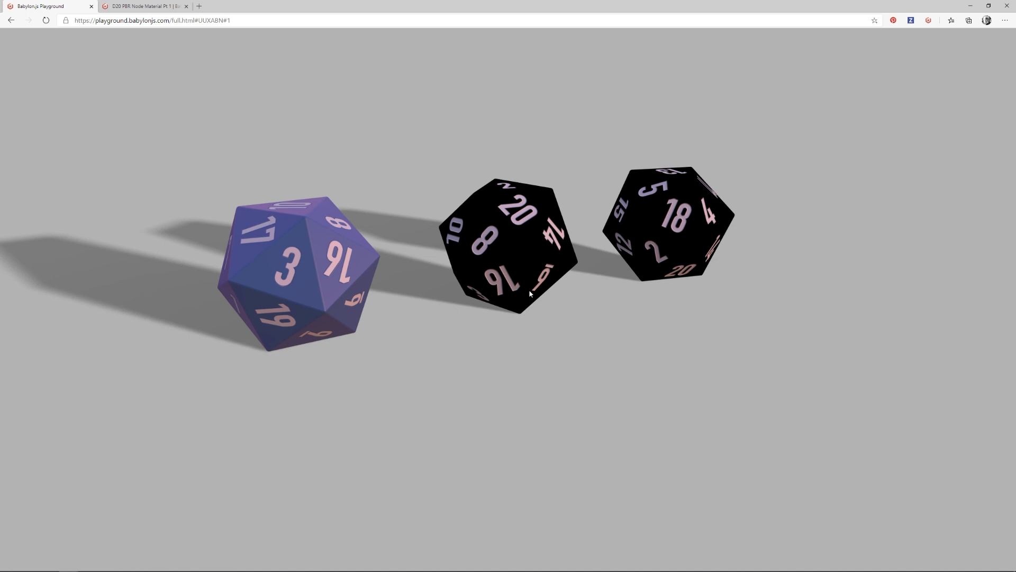
pyautogui.moveTo(530, 291); pyautogui.dragTo(537, 297)
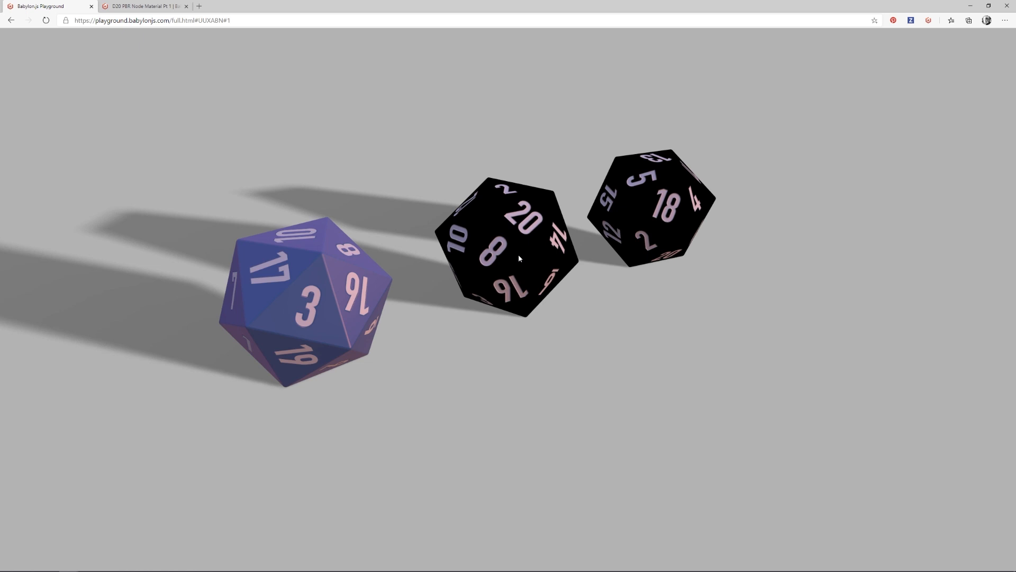
pyautogui.moveTo(519, 258); pyautogui.dragTo(585, 271)
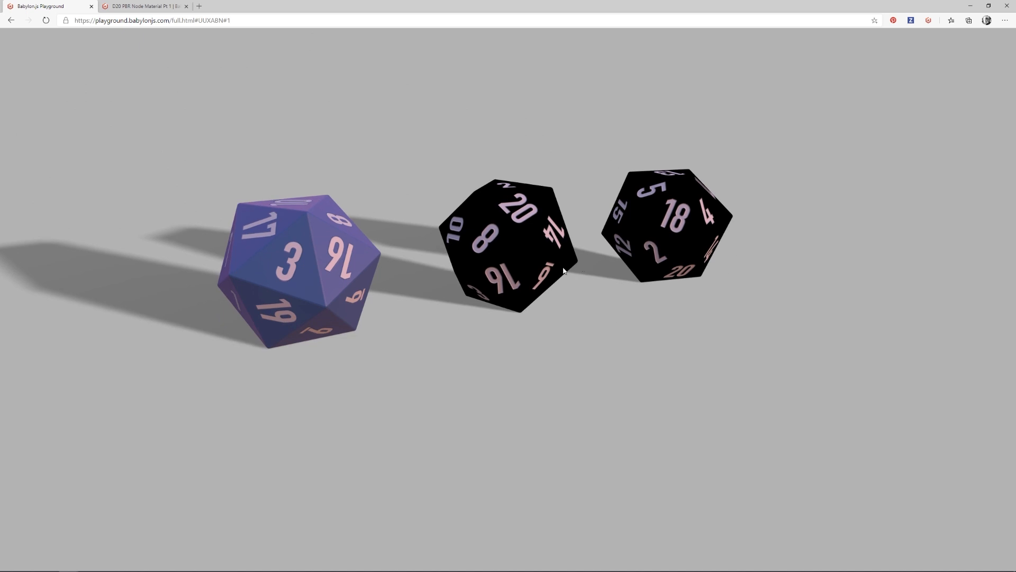
pyautogui.moveTo(586, 267); pyautogui.dragTo(687, 206)
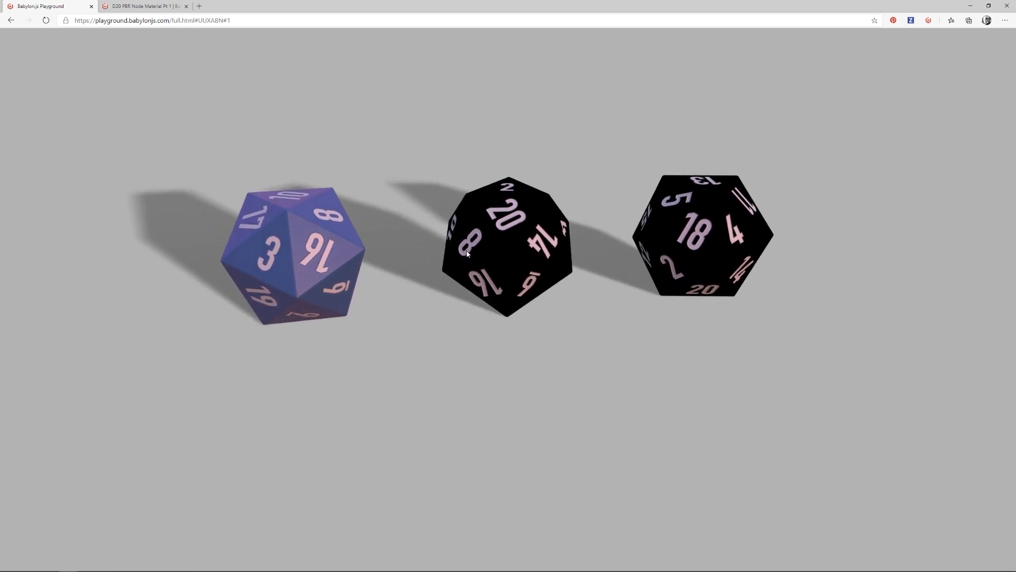
pyautogui.moveTo(509, 253); pyautogui.dragTo(544, 258)
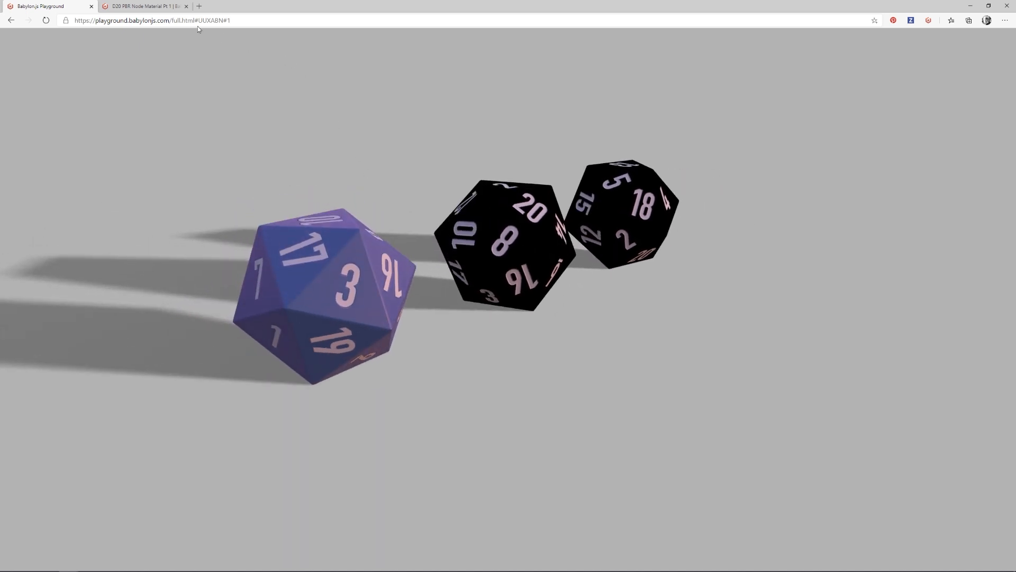
# Switch to the D20 PBR Node Material Pt 1 playground and widen its code editor beside the dice scene.
pyautogui.click(145, 6)
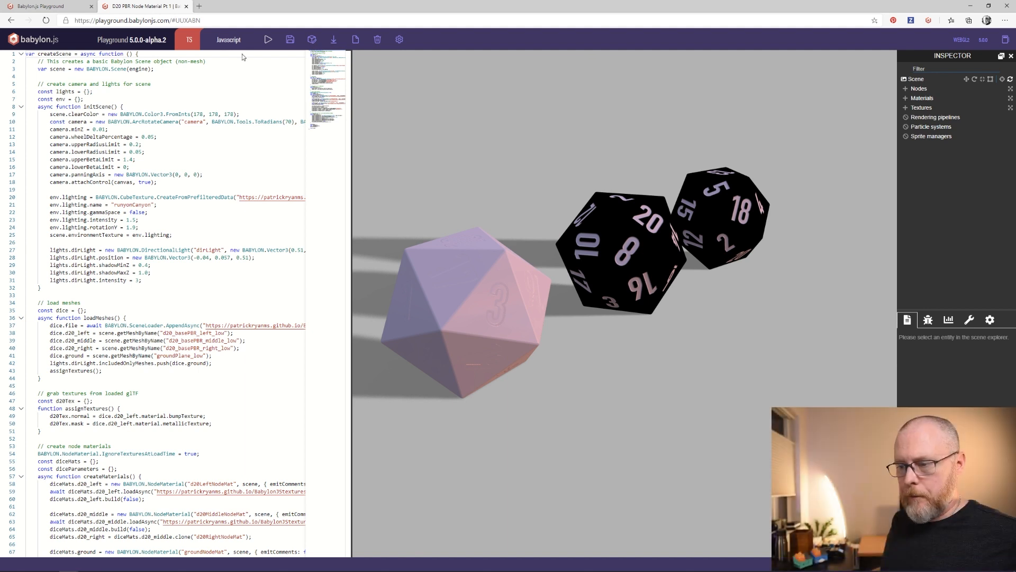
pyautogui.moveTo(532, 237)
pyautogui.mouseDown()
pyautogui.moveTo(521, 250)
pyautogui.moveTo(531, 248)
pyautogui.mouseUp()
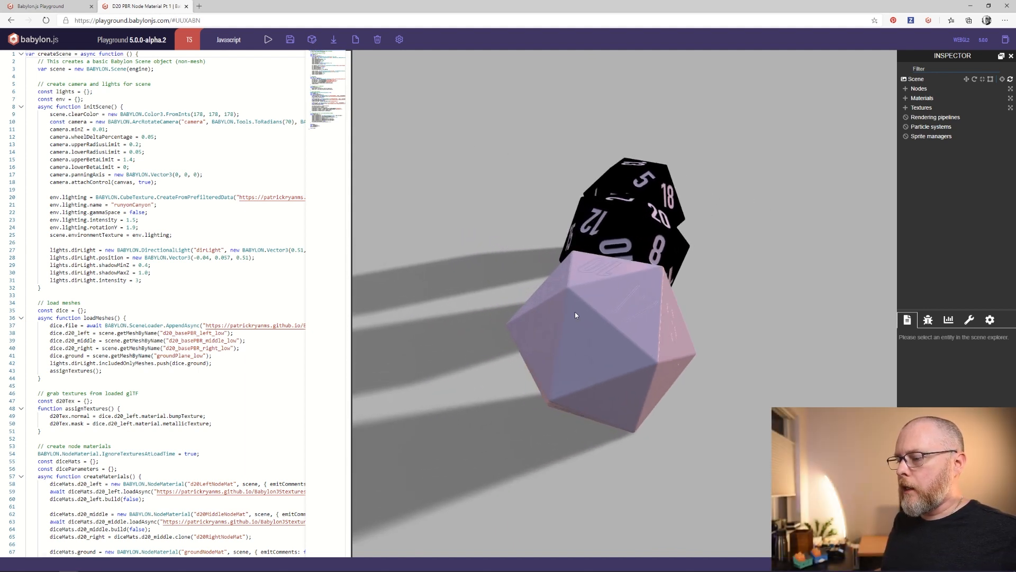
pyautogui.moveTo(652, 314); pyautogui.dragTo(602, 328)
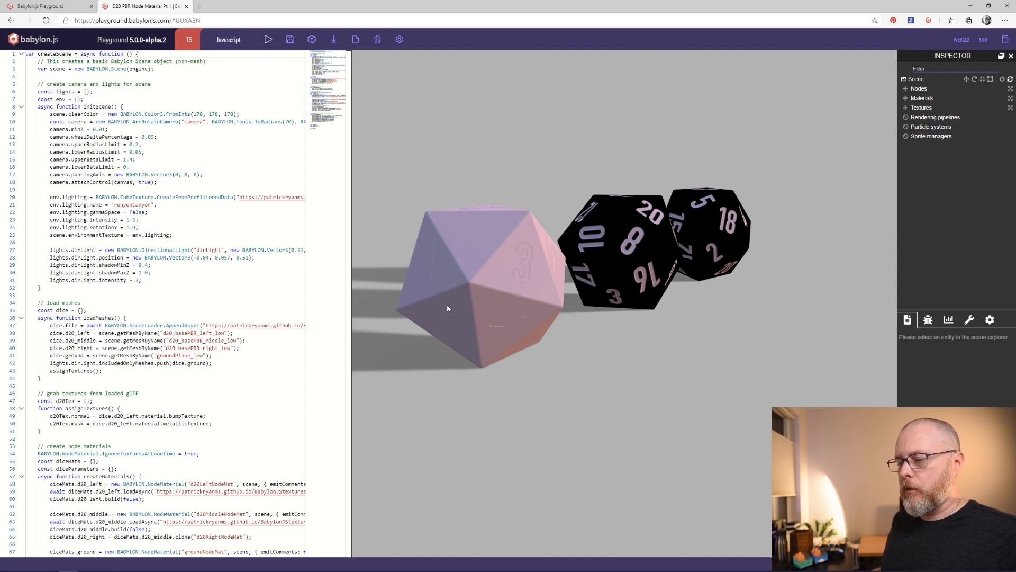
pyautogui.moveTo(447, 304); pyautogui.dragTo(511, 302)
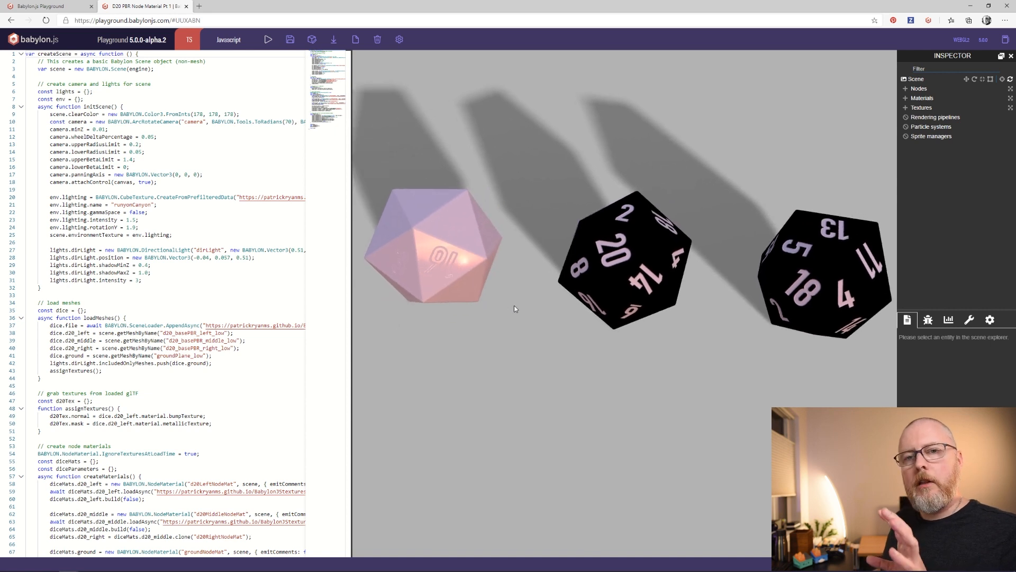
pyautogui.moveTo(512, 299)
pyautogui.mouseDown()
pyautogui.moveTo(525, 294)
pyautogui.moveTo(500, 291)
pyautogui.mouseUp()
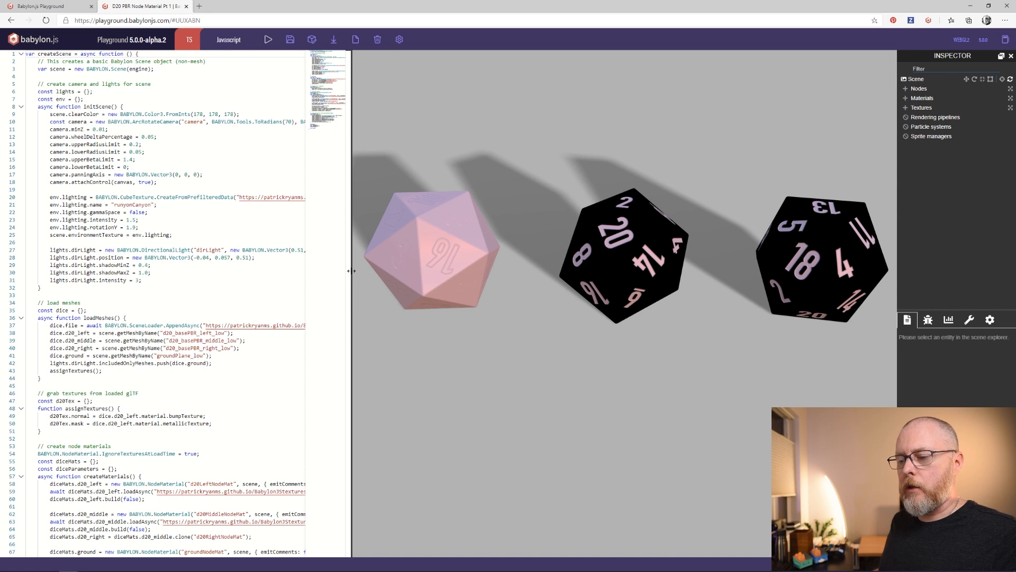
pyautogui.moveTo(351, 271); pyautogui.dragTo(491, 281)
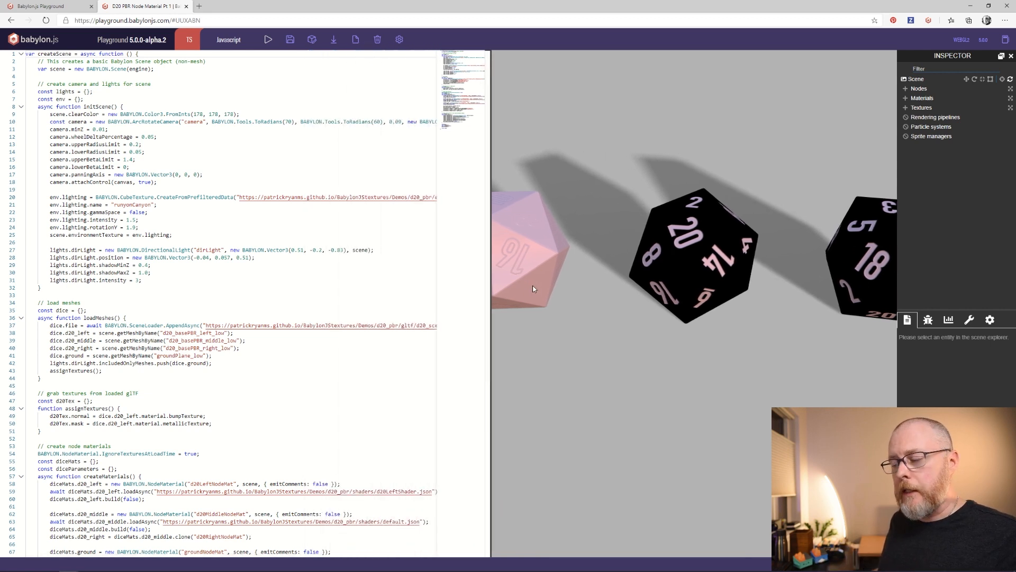
# Examine the environment lighting and directional-light shadows on the dice from several angles alongside the scene's lighting code.
pyautogui.moveTo(601, 293); pyautogui.dragTo(589, 287)
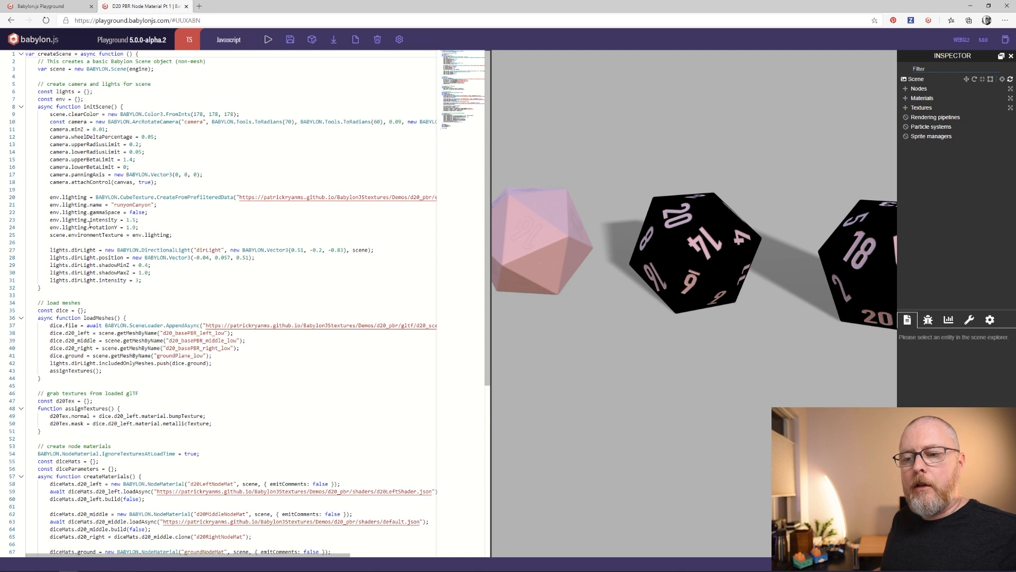
pyautogui.moveTo(611, 329); pyautogui.dragTo(657, 330)
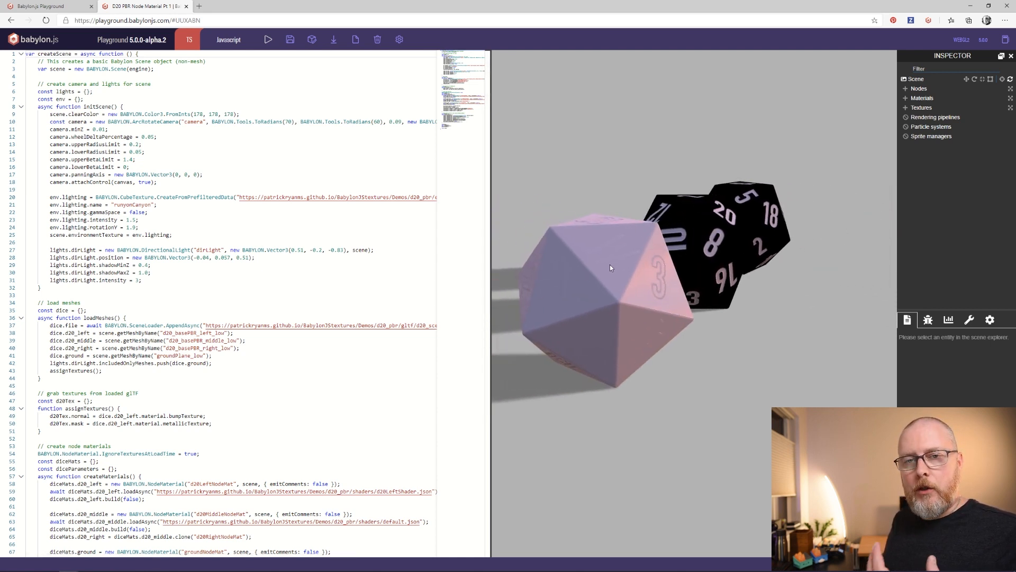
pyautogui.moveTo(610, 265); pyautogui.dragTo(590, 270)
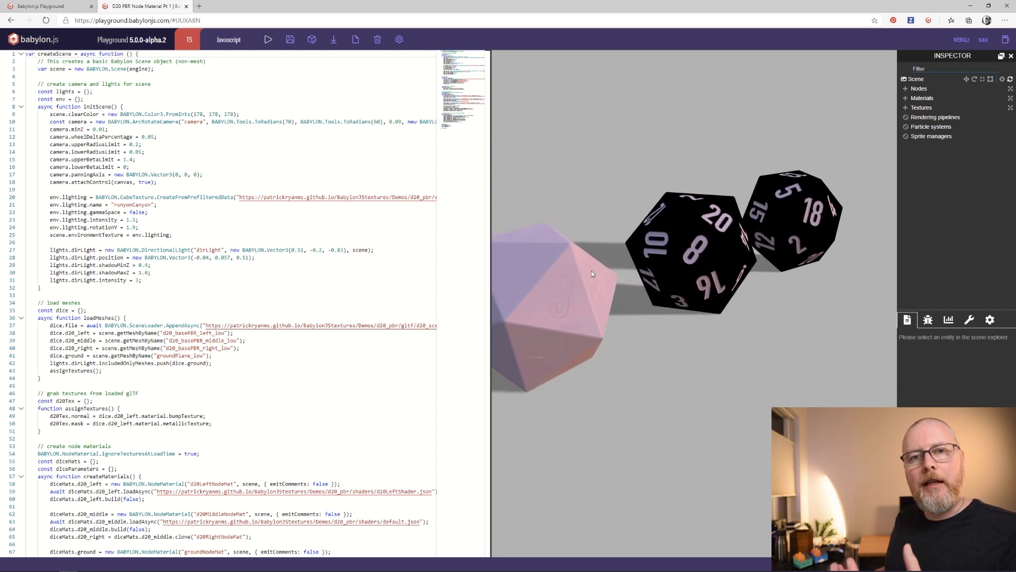
pyautogui.moveTo(593, 267); pyautogui.dragTo(682, 312)
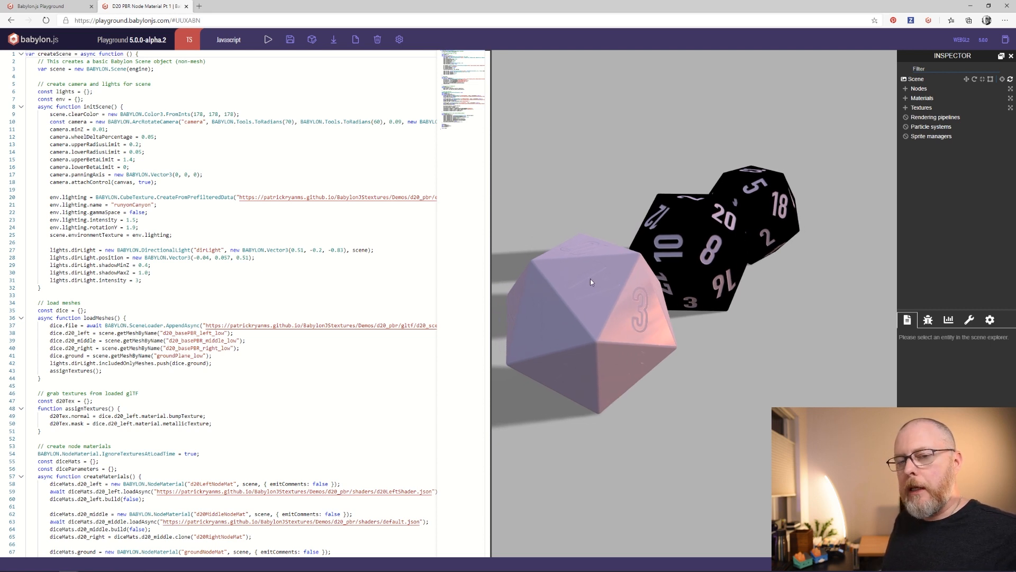
pyautogui.moveTo(625, 330)
pyautogui.mouseDown()
pyautogui.moveTo(593, 339)
pyautogui.moveTo(669, 315)
pyautogui.moveTo(627, 321)
pyautogui.mouseUp()
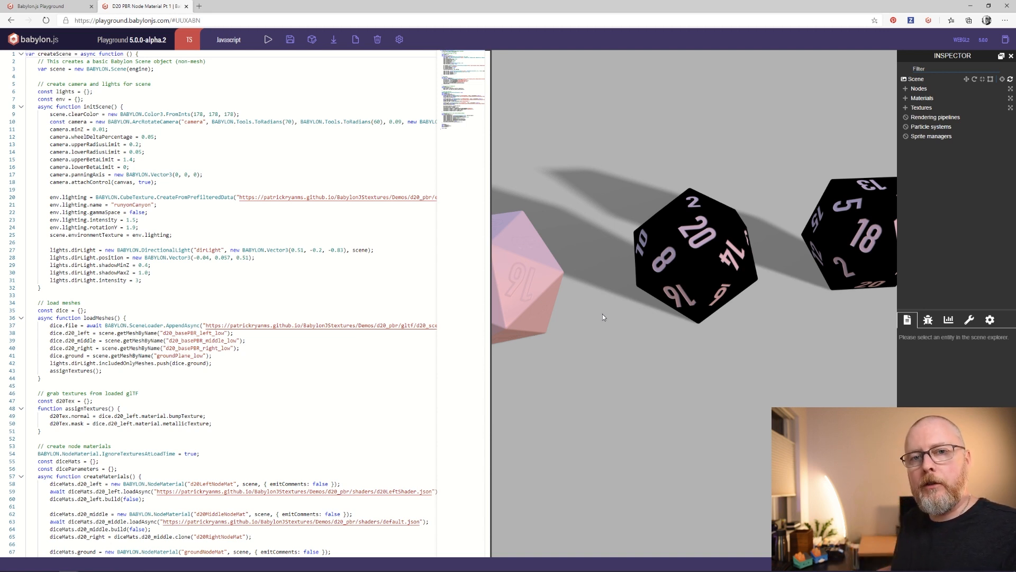
pyautogui.moveTo(602, 314); pyautogui.dragTo(688, 318)
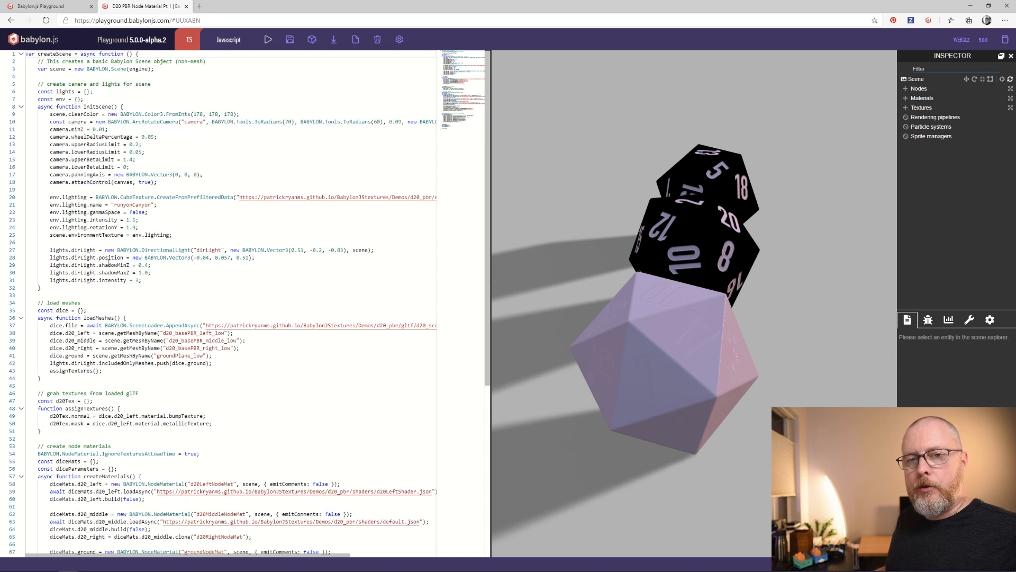
pyautogui.moveTo(666, 290); pyautogui.dragTo(577, 278)
pyautogui.moveTo(690, 242)
pyautogui.mouseDown()
pyautogui.moveTo(704, 241)
pyautogui.moveTo(675, 239)
pyautogui.mouseUp()
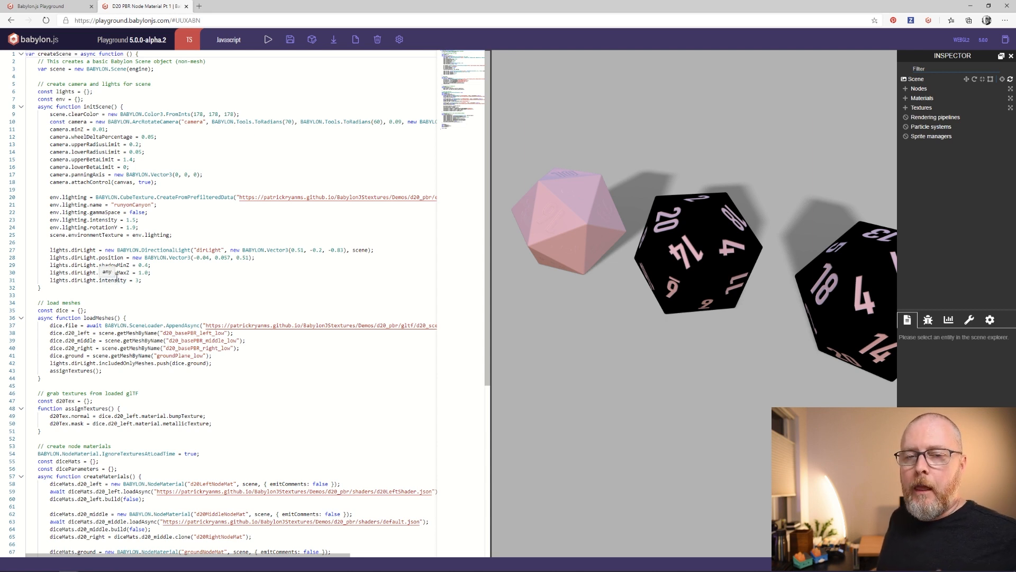
# Read the scene code from the directional light's shadowMinZ and shadowMaxZ through mesh loading, textures and node materials to the shadow generator.
pyautogui.moveTo(132, 265); pyautogui.dragTo(154, 274)
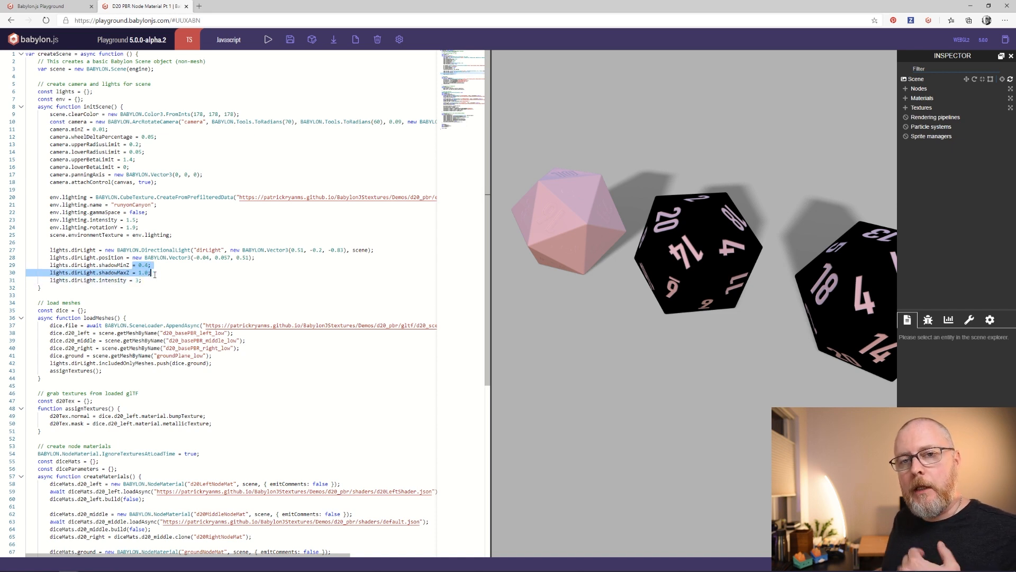
pyautogui.moveTo(155, 274); pyautogui.dragTo(153, 266)
pyautogui.click(161, 267)
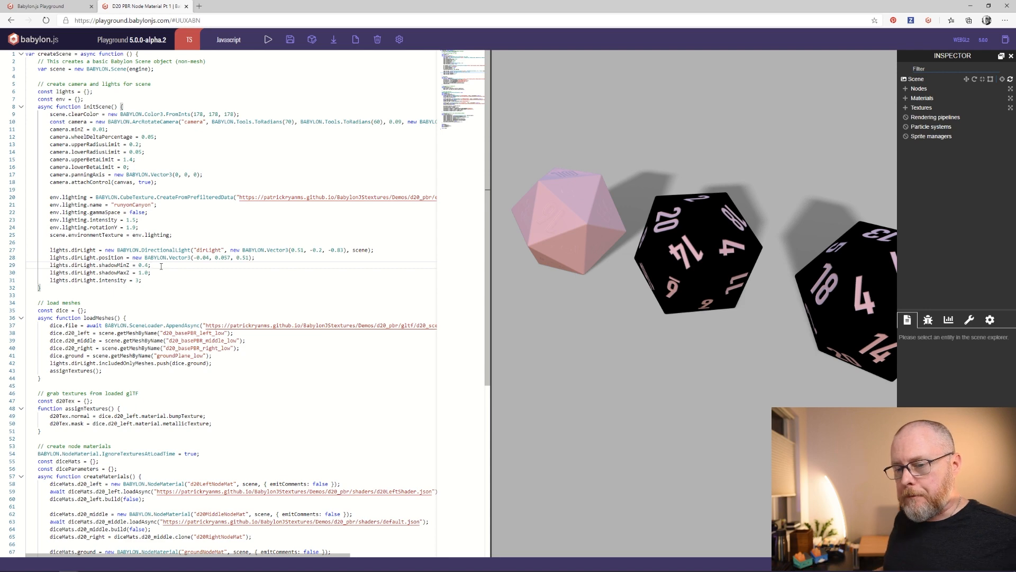
pyautogui.scroll(-4, 192, 425)
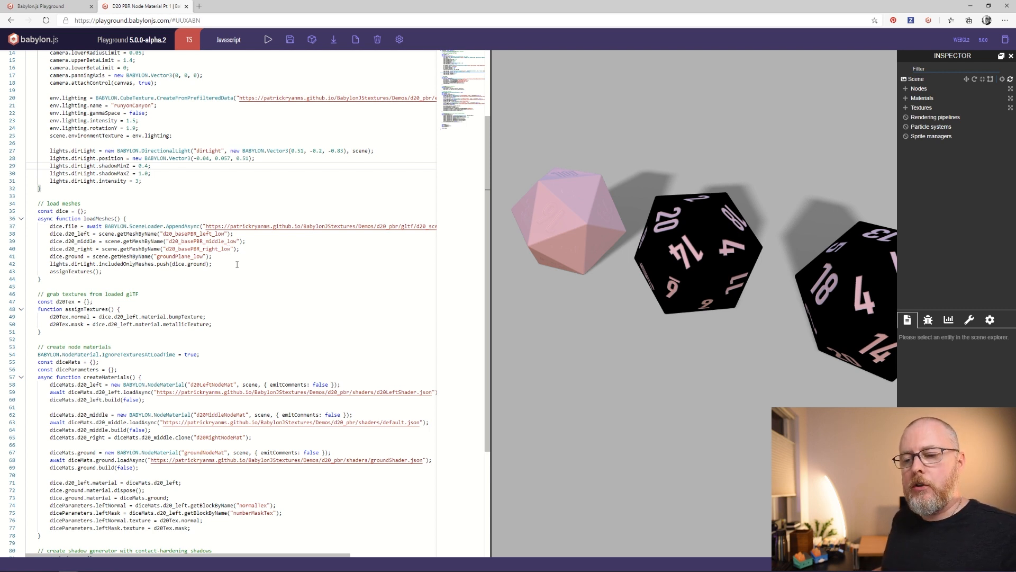
pyautogui.click(232, 286)
pyautogui.moveTo(232, 286); pyautogui.dragTo(247, 254)
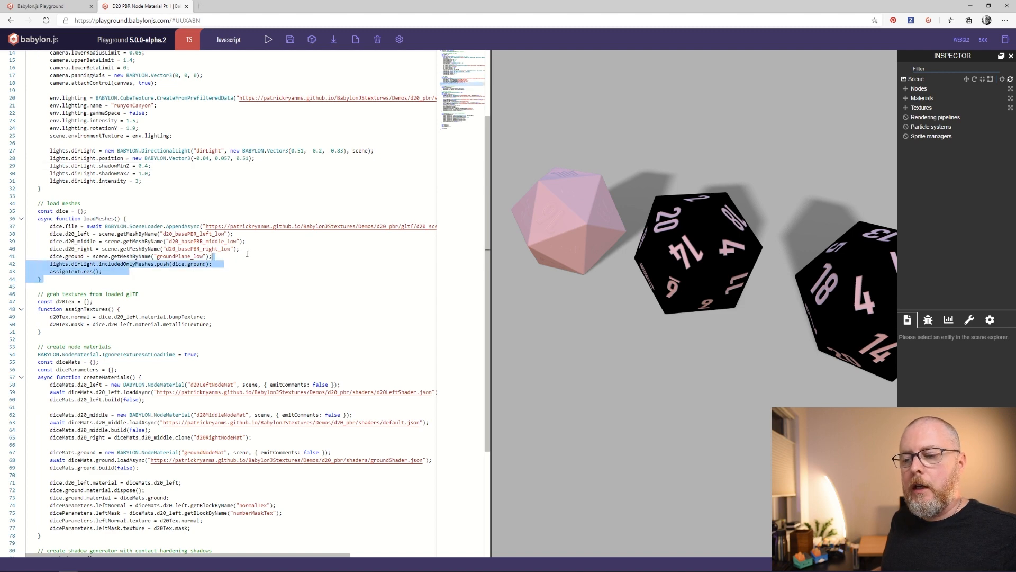
pyautogui.scroll(-2, 247, 254)
pyautogui.click(246, 254)
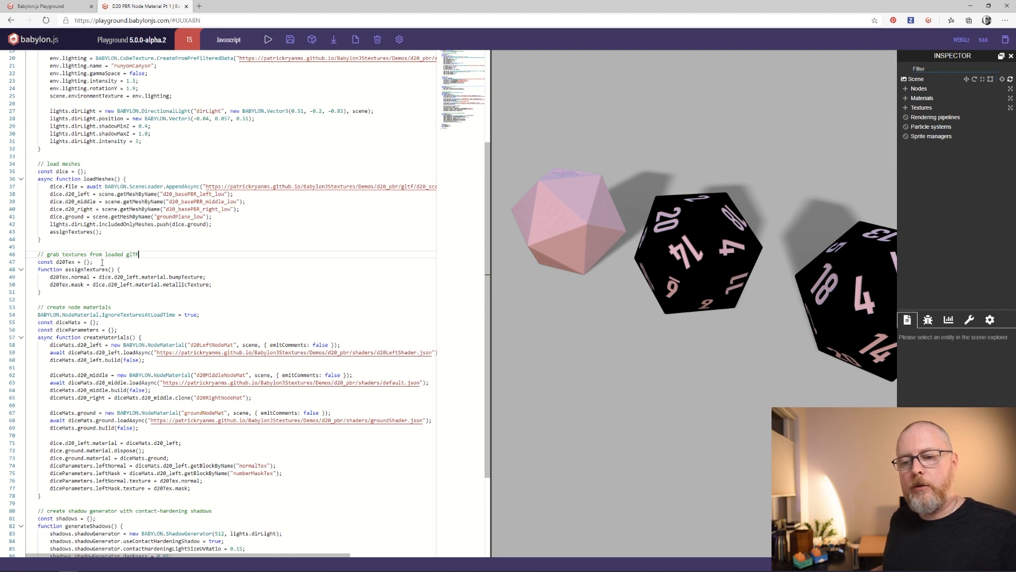
pyautogui.scroll(-2, 208, 269)
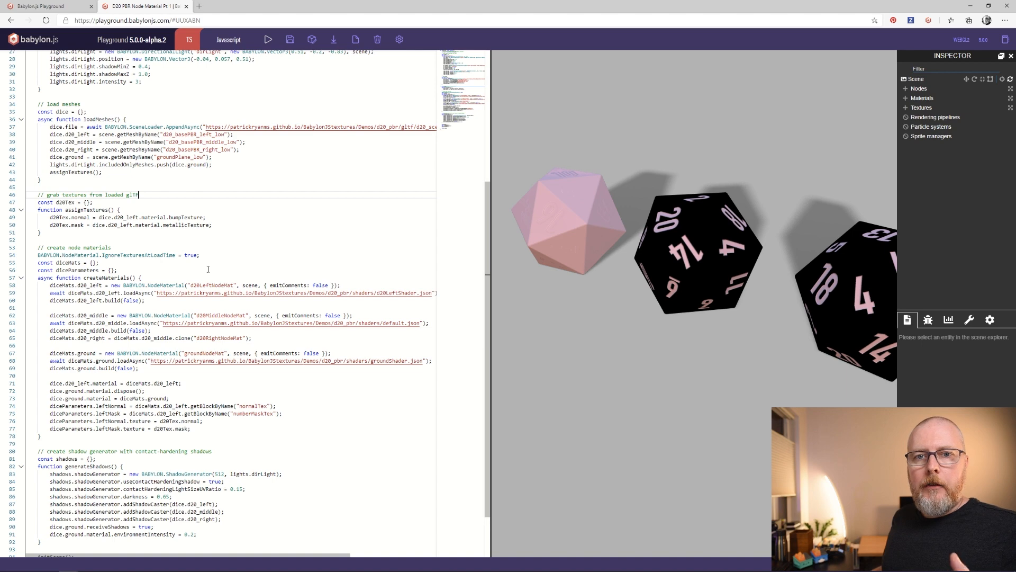
pyautogui.scroll(-2, 208, 269)
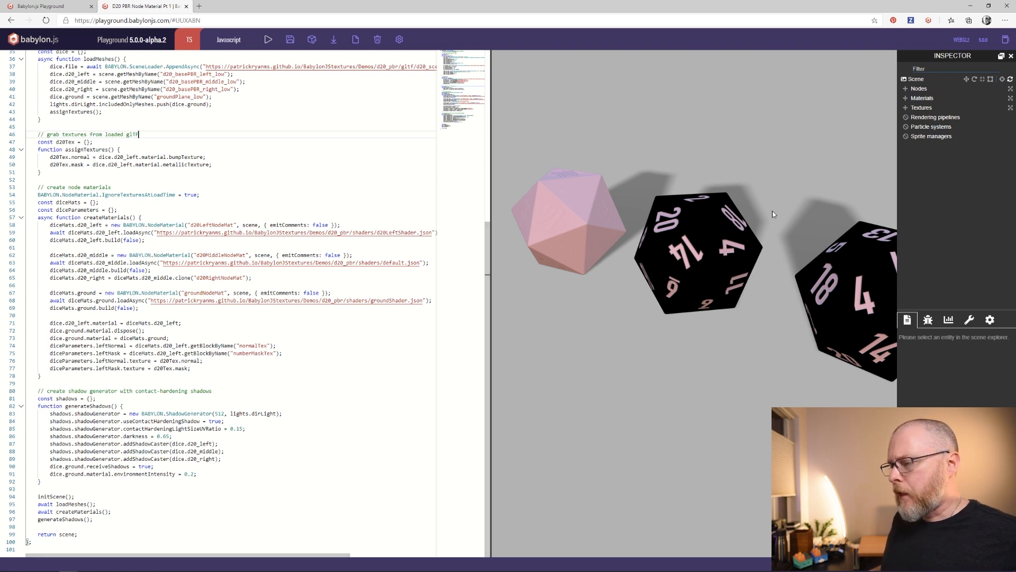
# Expand the scene's nodes, the meshes under __root__ and the materials in the scene explorer.
pyautogui.click(906, 89)
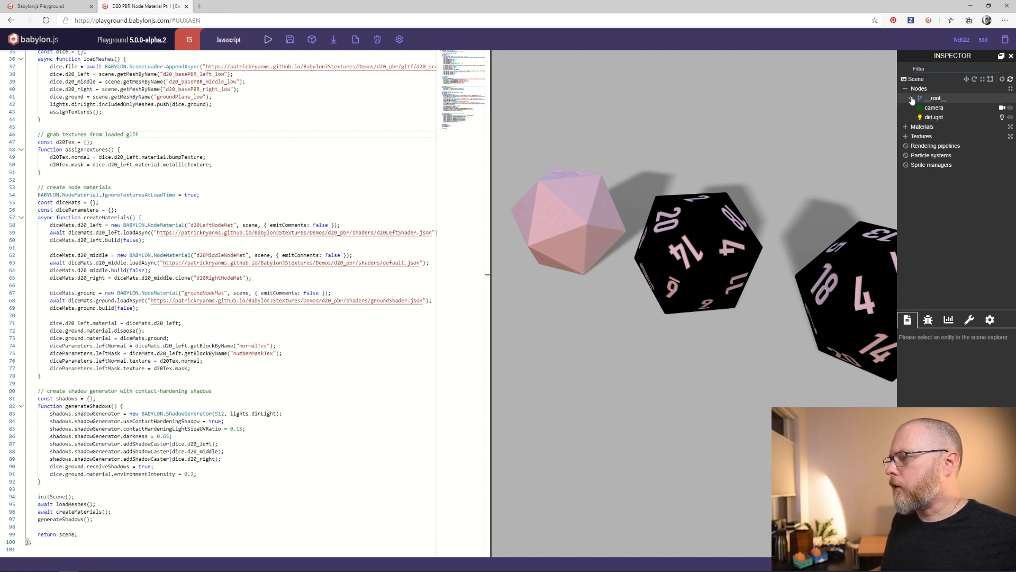
pyautogui.click(911, 98)
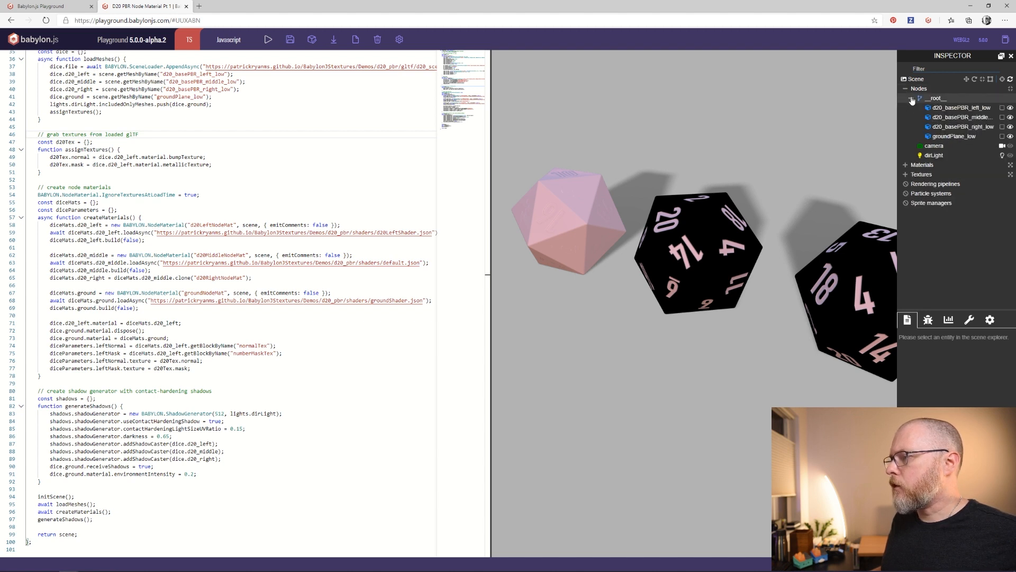
pyautogui.click(905, 165)
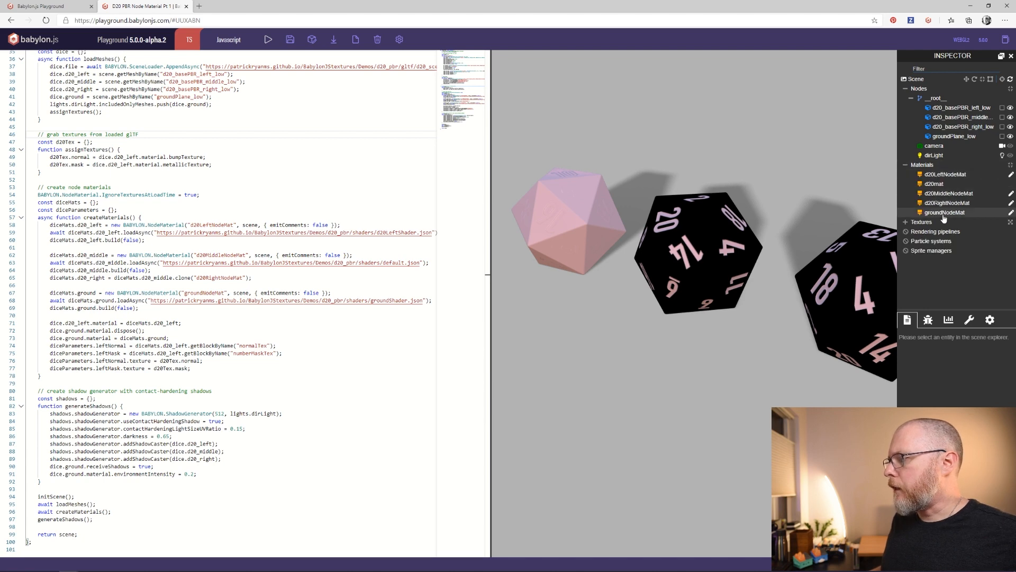
# Open groundNodeMat in an enlarged node material editor, then return to the scene and view the dice shadows from another angle.
pyautogui.click(1012, 214)
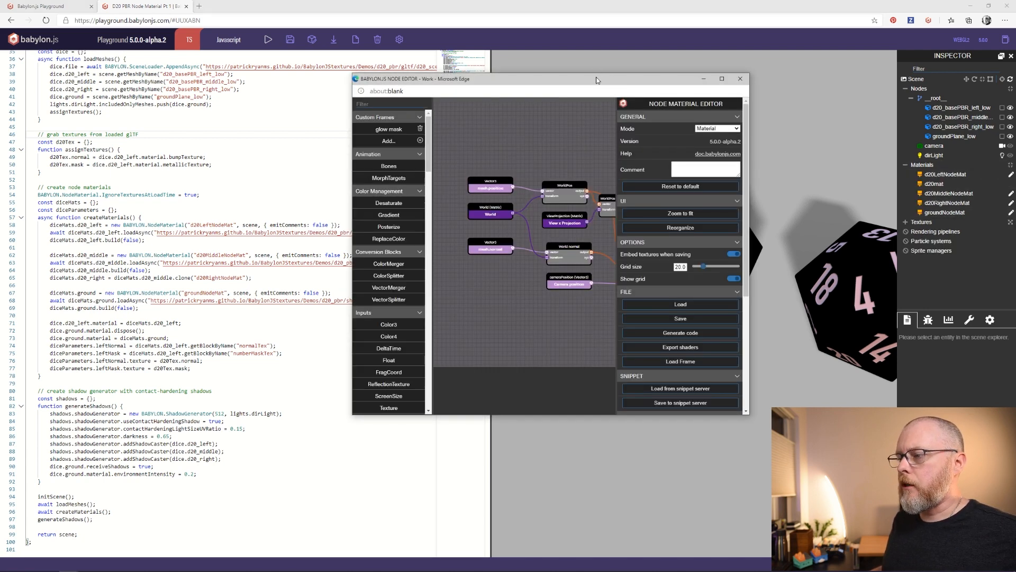
pyautogui.moveTo(596, 80)
pyautogui.mouseDown()
pyautogui.moveTo(479, 81)
pyautogui.moveTo(257, 36)
pyautogui.mouseUp()
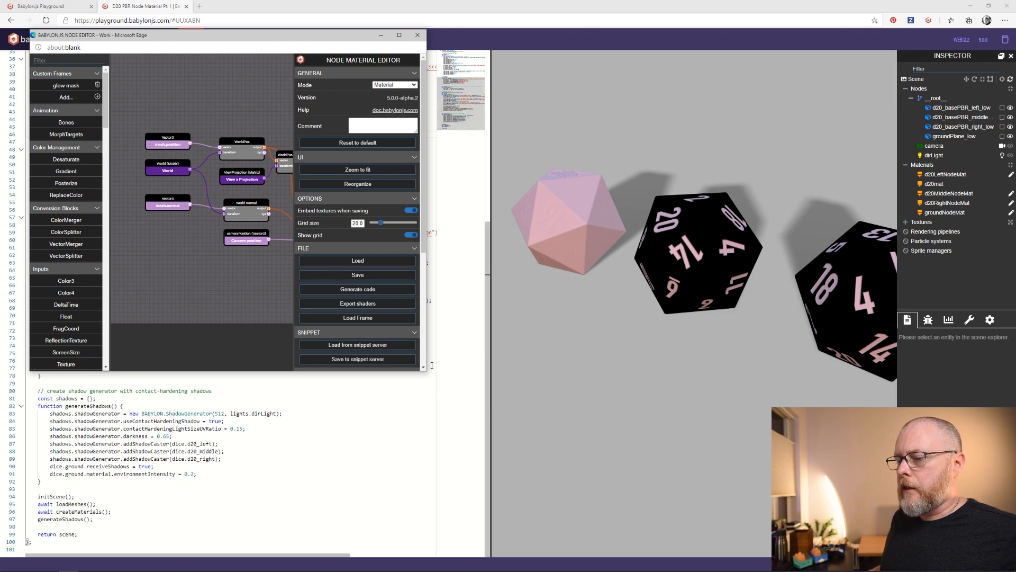
pyautogui.moveTo(427, 372); pyautogui.dragTo(527, 545)
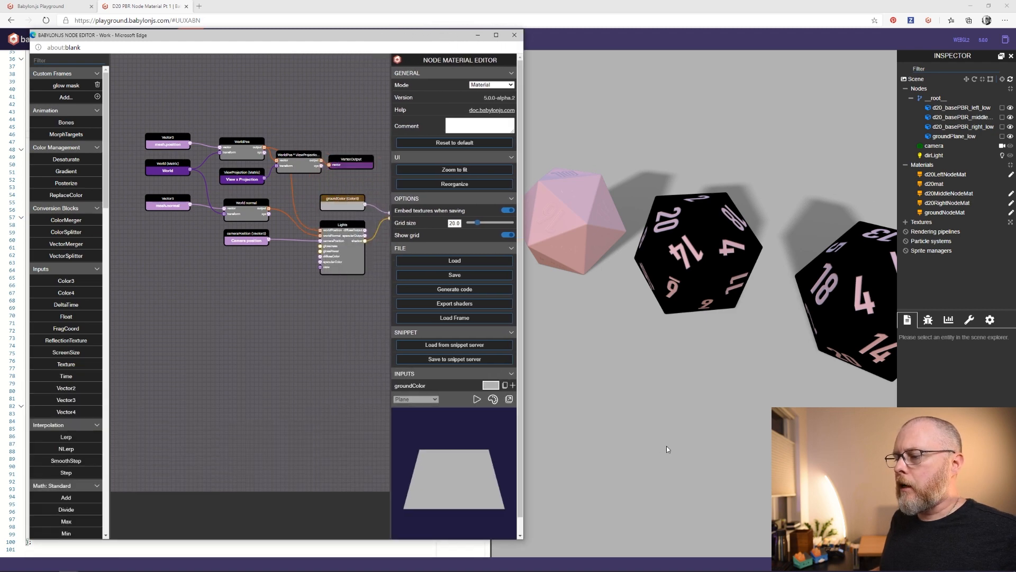
pyautogui.moveTo(666, 446); pyautogui.dragTo(738, 427)
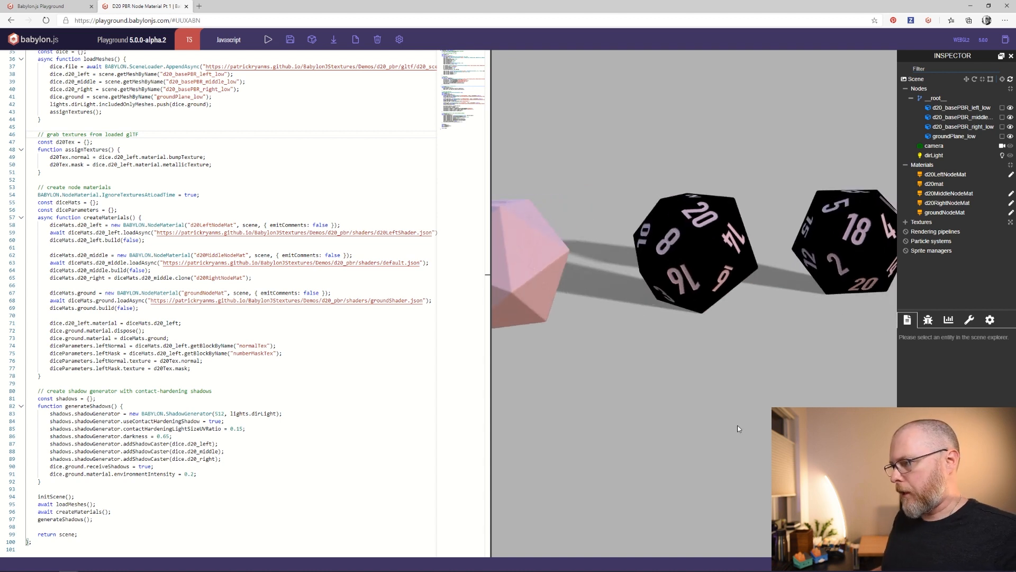
# Bring up groundNodeMat's node graph again and enlarge its window over the code editor.
pyautogui.click(1010, 194)
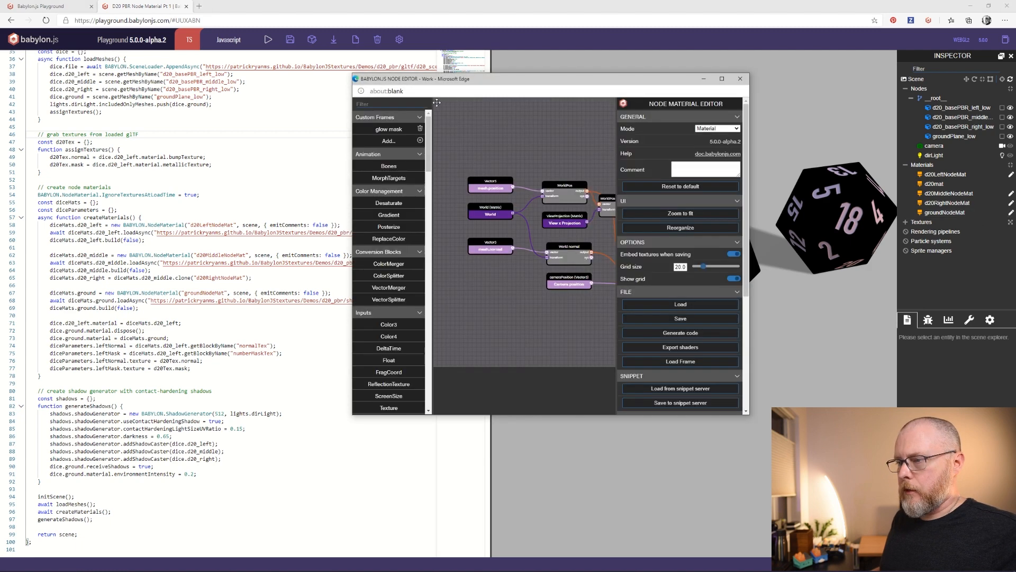
pyautogui.moveTo(496, 85); pyautogui.dragTo(169, 45)
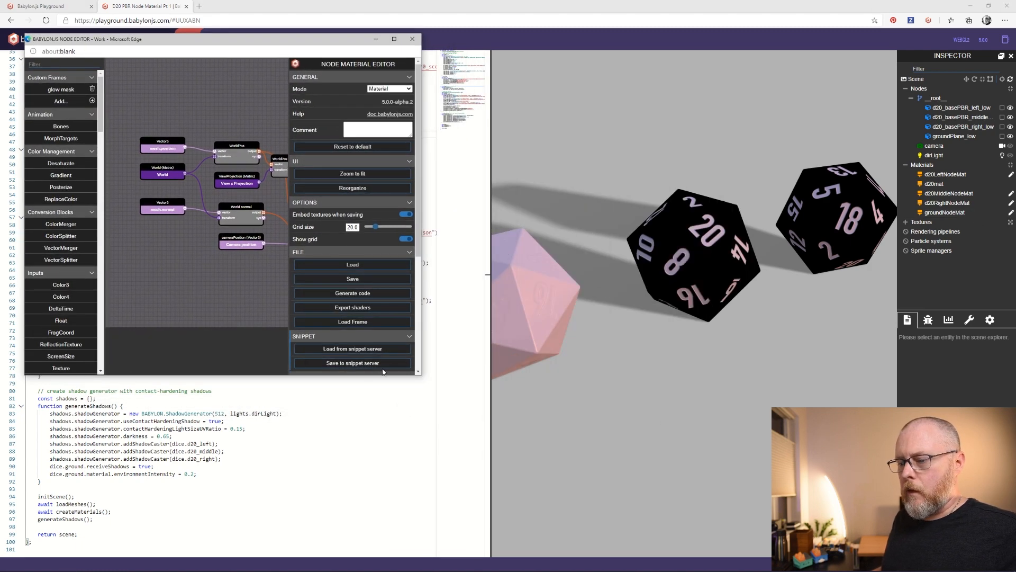
pyautogui.moveTo(422, 375); pyautogui.dragTo(709, 516)
# Examine the ground shader graph from the mesh inputs through Lights, groundColor and Scale to FragmentOutput, and close the editor.
pyautogui.scroll(4, 384, 303)
pyautogui.moveTo(379, 302); pyautogui.dragTo(432, 374)
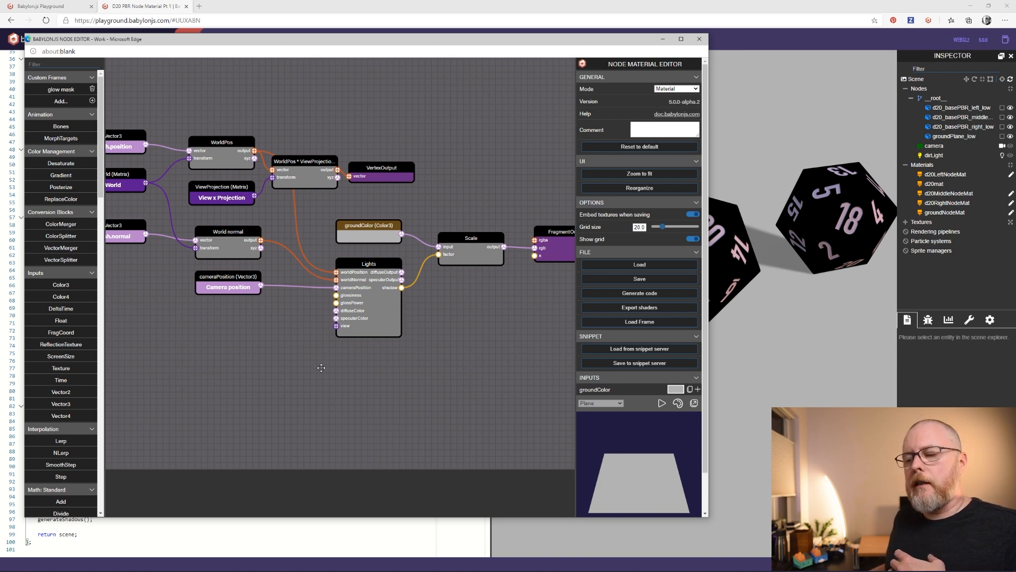
pyautogui.moveTo(486, 349); pyautogui.dragTo(467, 357)
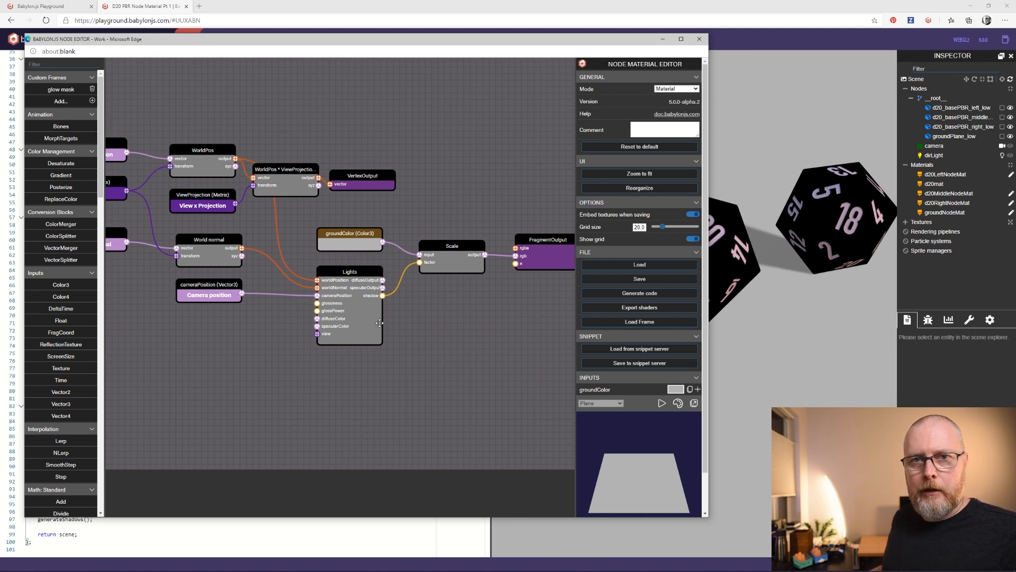
pyautogui.moveTo(469, 335); pyautogui.dragTo(452, 341)
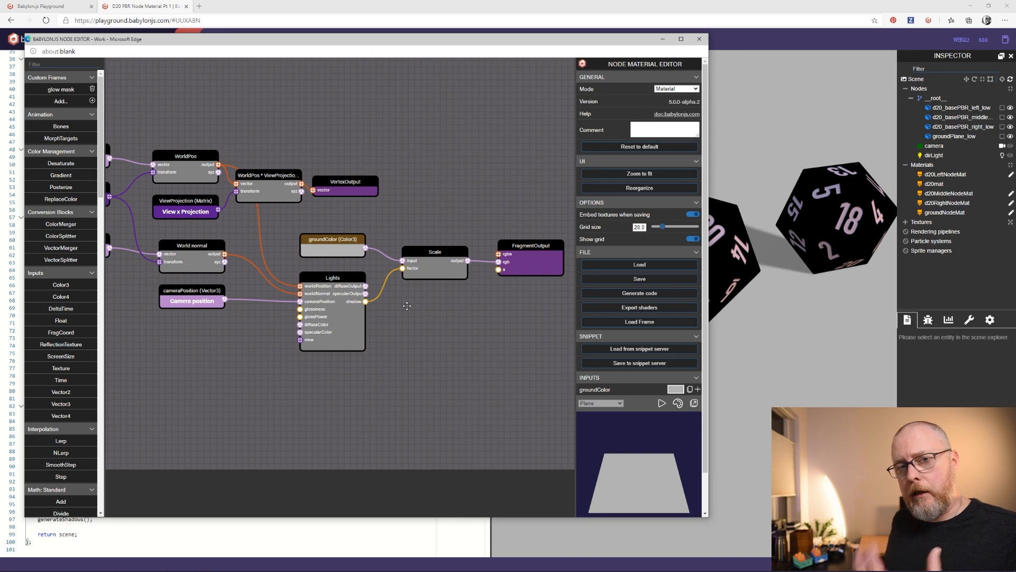
pyautogui.moveTo(360, 354); pyautogui.dragTo(458, 347)
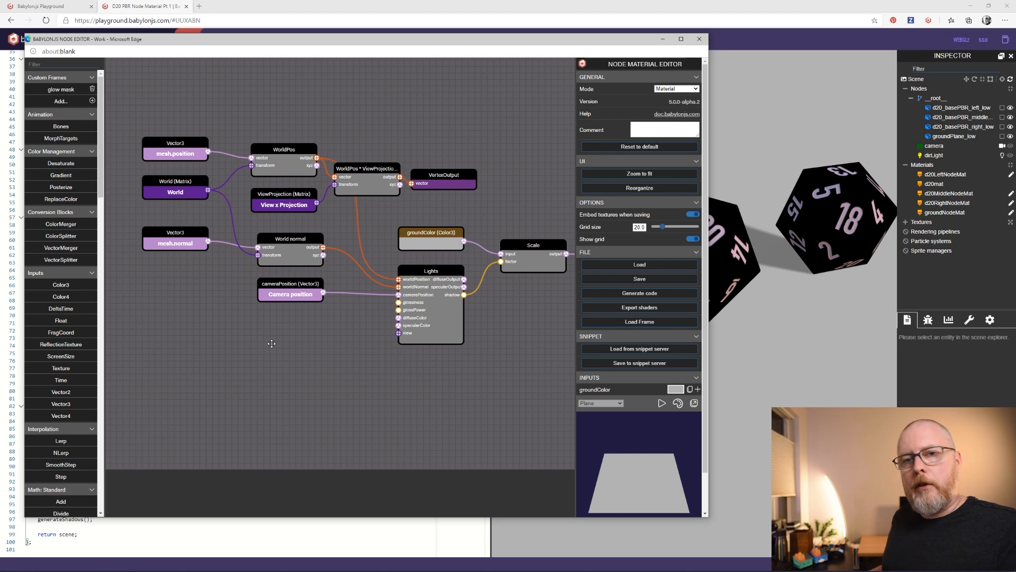
pyautogui.moveTo(292, 371); pyautogui.dragTo(241, 370)
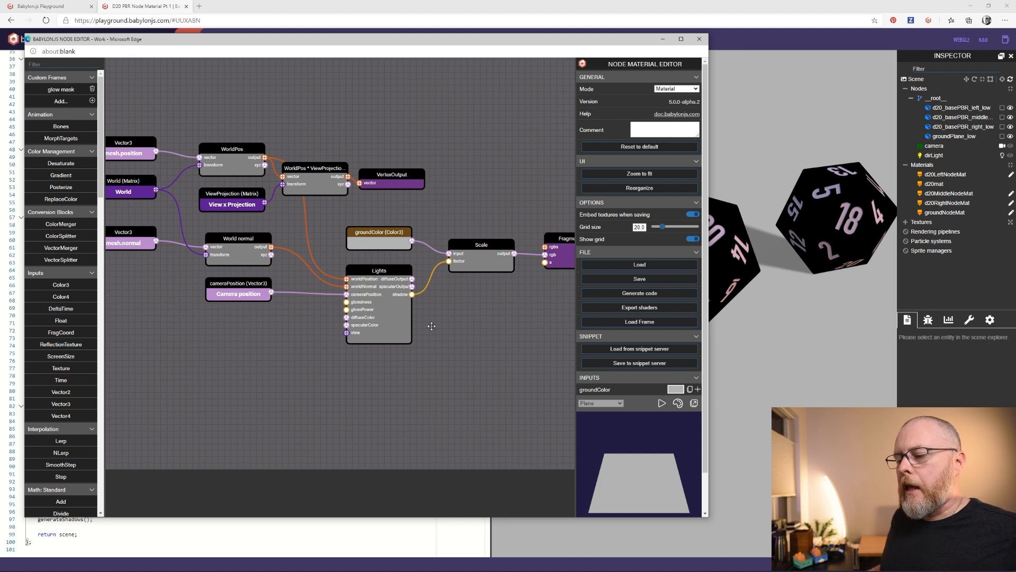
pyautogui.moveTo(432, 326); pyautogui.dragTo(370, 332)
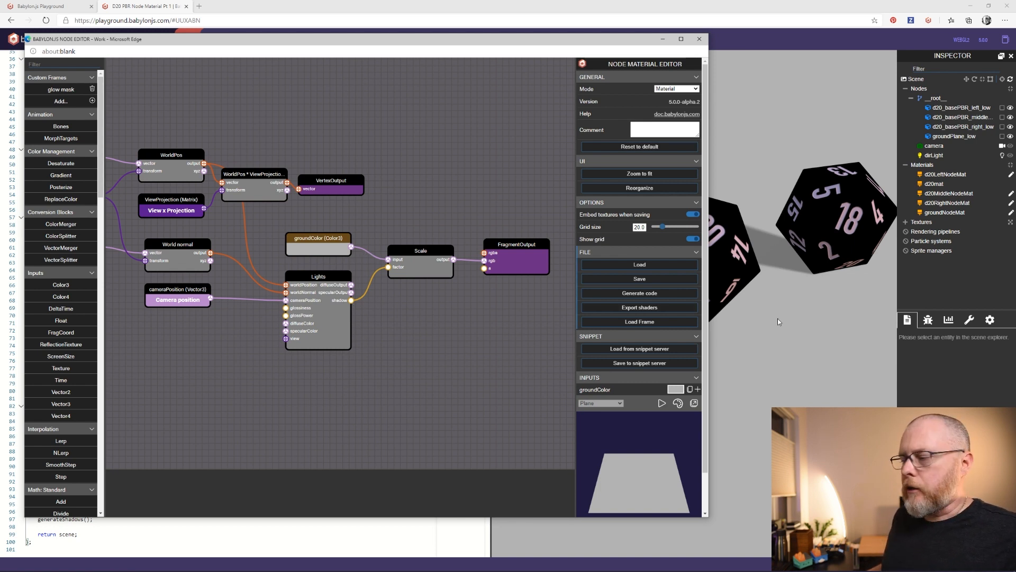
pyautogui.click(699, 38)
# Show the bounding box of groundPlane_low and narrow the code editor to give the dice scene more room.
pyautogui.moveTo(669, 373); pyautogui.dragTo(631, 371)
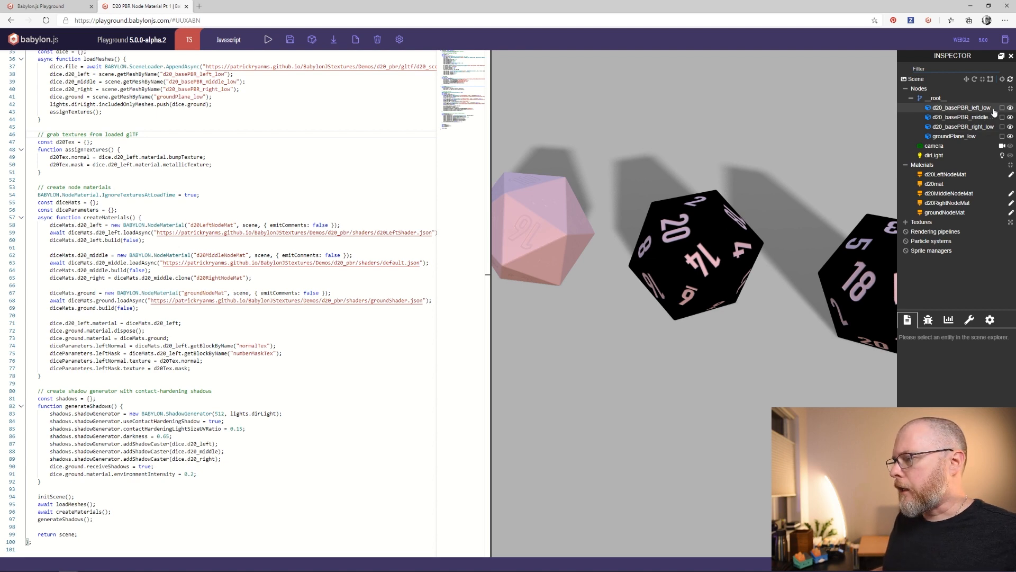
pyautogui.click(1002, 136)
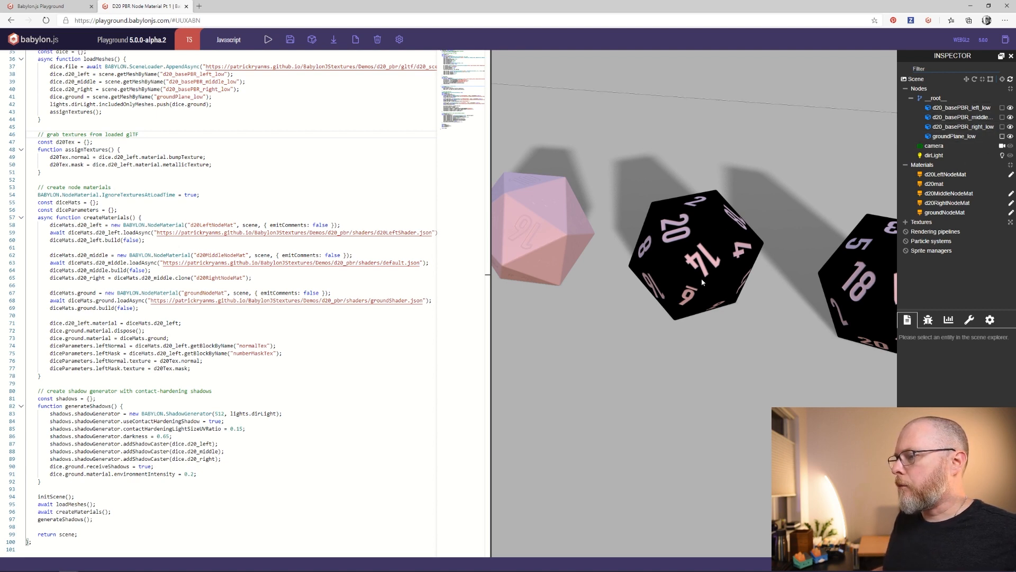
pyautogui.moveTo(710, 290); pyautogui.dragTo(608, 264)
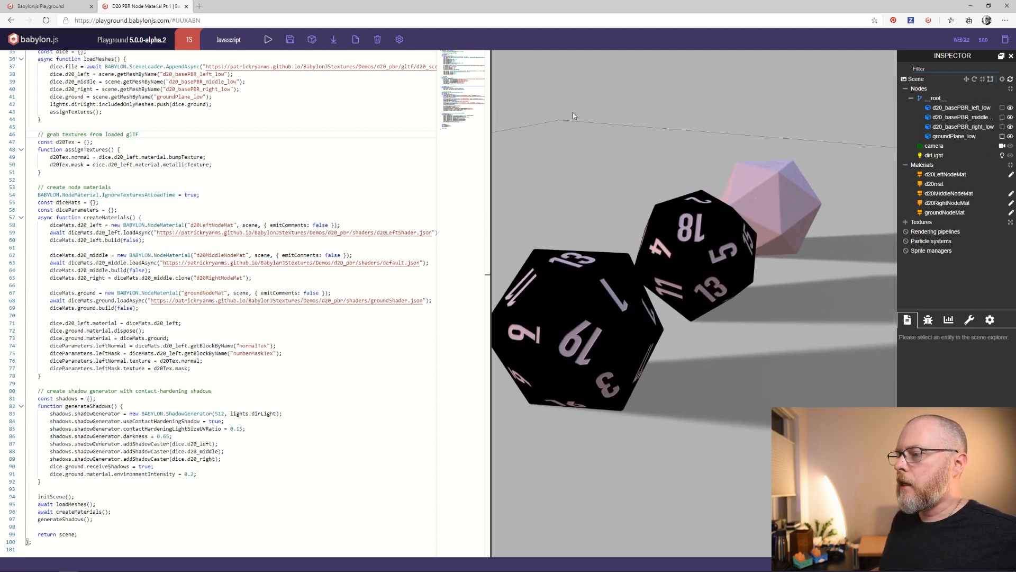
pyautogui.moveTo(591, 160); pyautogui.dragTo(216, 205)
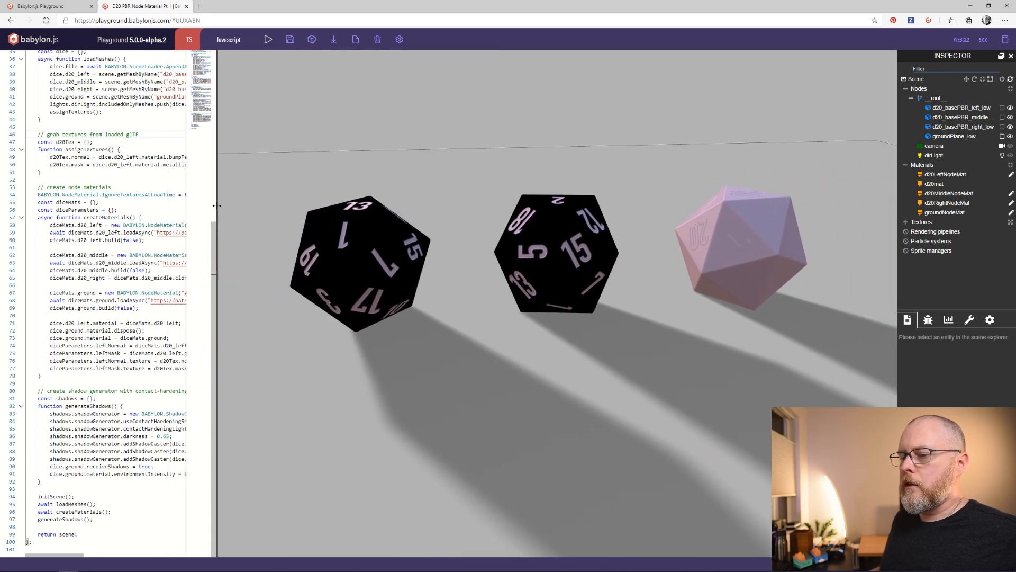
# Examine how the ground plane blends into the background behind the dice shadows, with and without its bounding box, from several angles.
pyautogui.moveTo(619, 165); pyautogui.dragTo(476, 154)
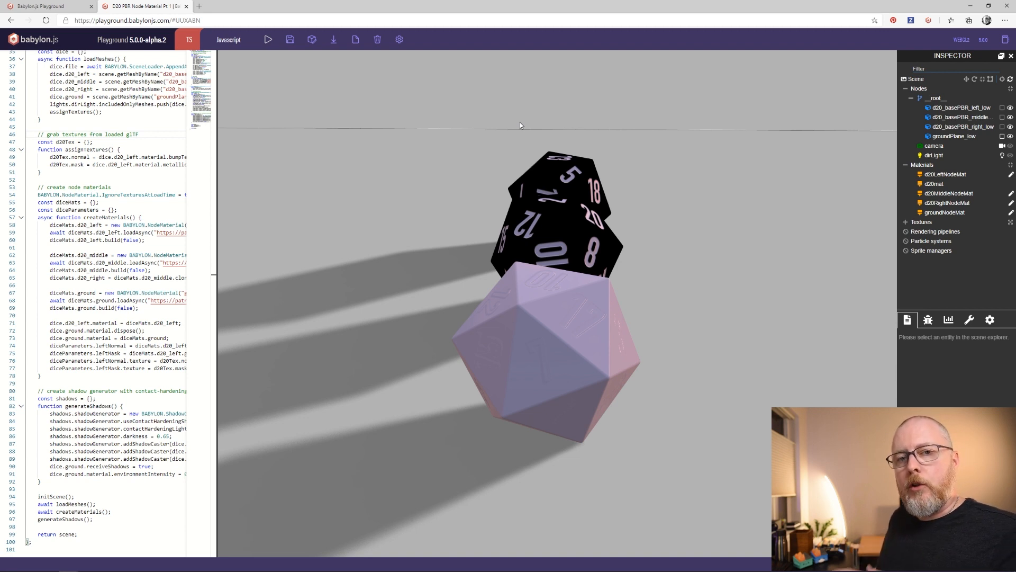
pyautogui.moveTo(520, 123); pyautogui.dragTo(659, 205)
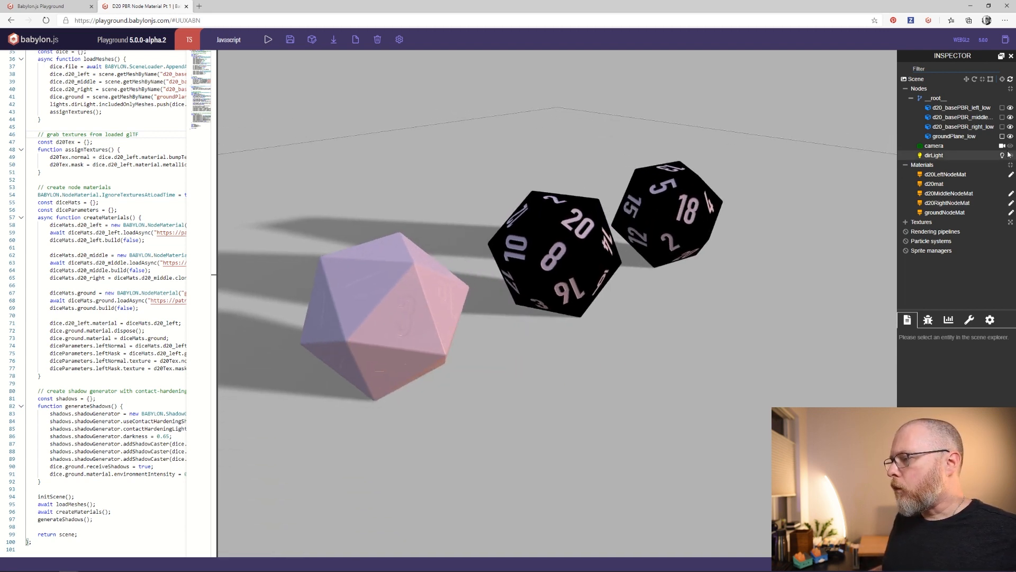
pyautogui.moveTo(773, 218); pyautogui.dragTo(379, 187)
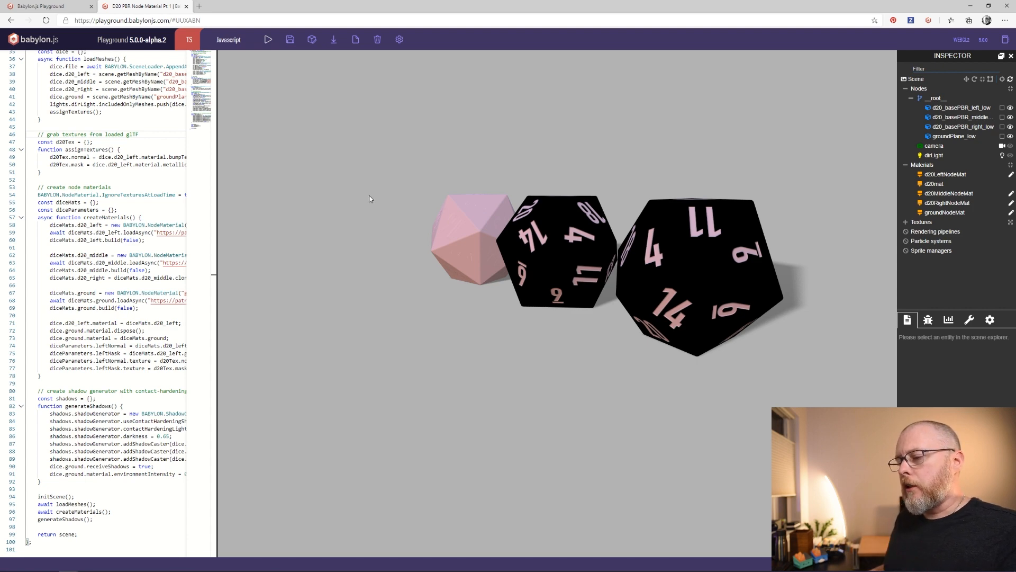
pyautogui.moveTo(369, 205); pyautogui.dragTo(646, 221)
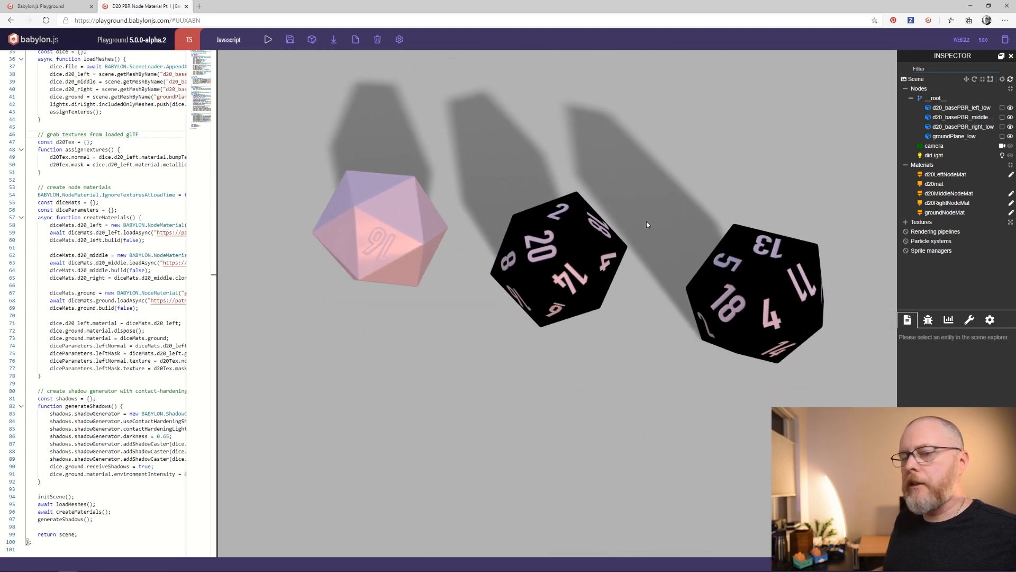
pyautogui.moveTo(718, 194); pyautogui.dragTo(747, 170)
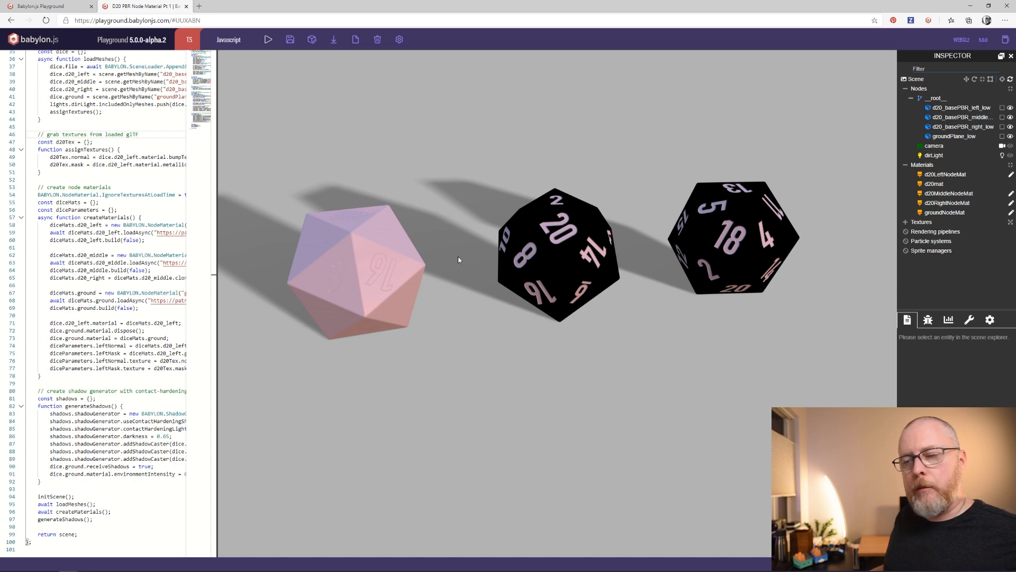
pyautogui.moveTo(459, 257); pyautogui.dragTo(490, 246)
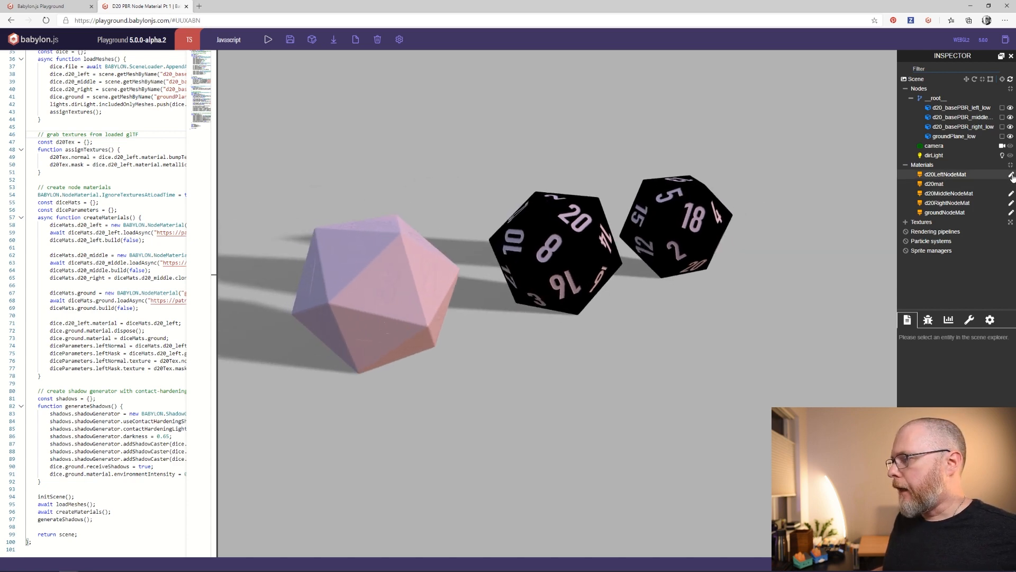
# Open d20LeftNodeMat in the node material editor and enlarge its window beside a close view of the left die.
pyautogui.click(1011, 175)
pyautogui.moveTo(777, 236)
pyautogui.mouseDown()
pyautogui.moveTo(804, 245)
pyautogui.moveTo(761, 238)
pyautogui.mouseUp()
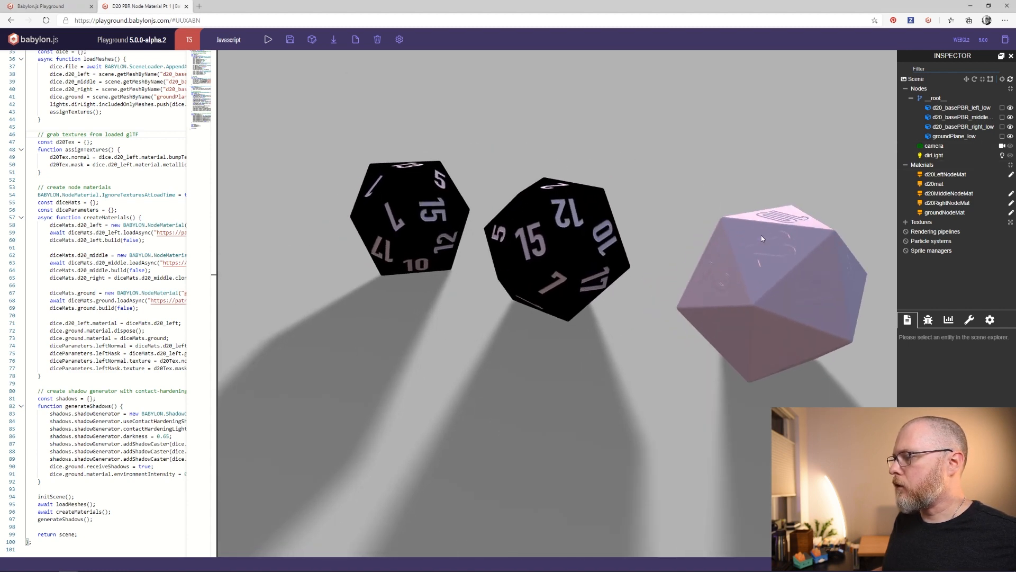
pyautogui.click(1011, 176)
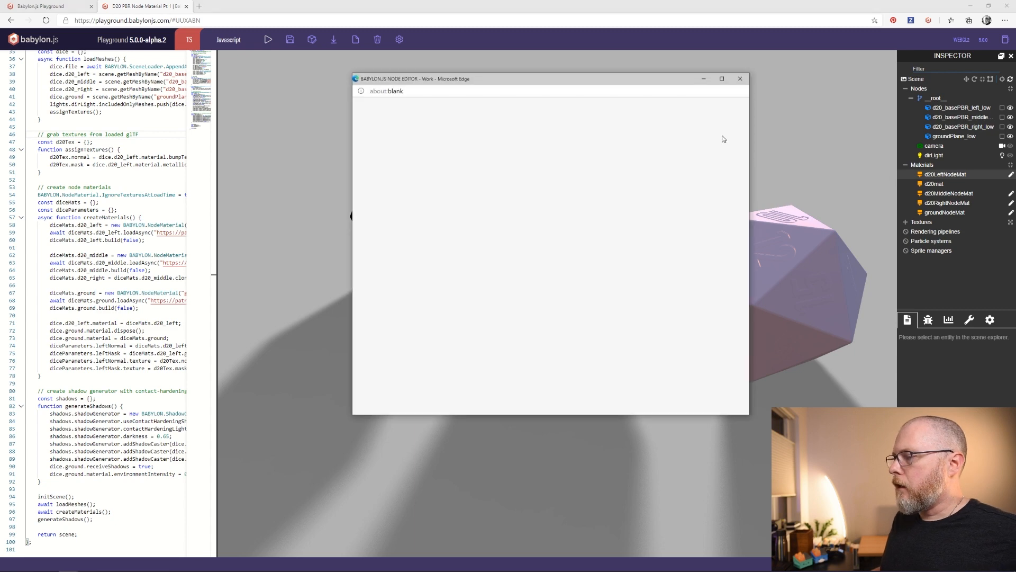
pyautogui.moveTo(622, 82)
pyautogui.mouseDown()
pyautogui.moveTo(336, 34)
pyautogui.moveTo(291, 13)
pyautogui.mouseUp()
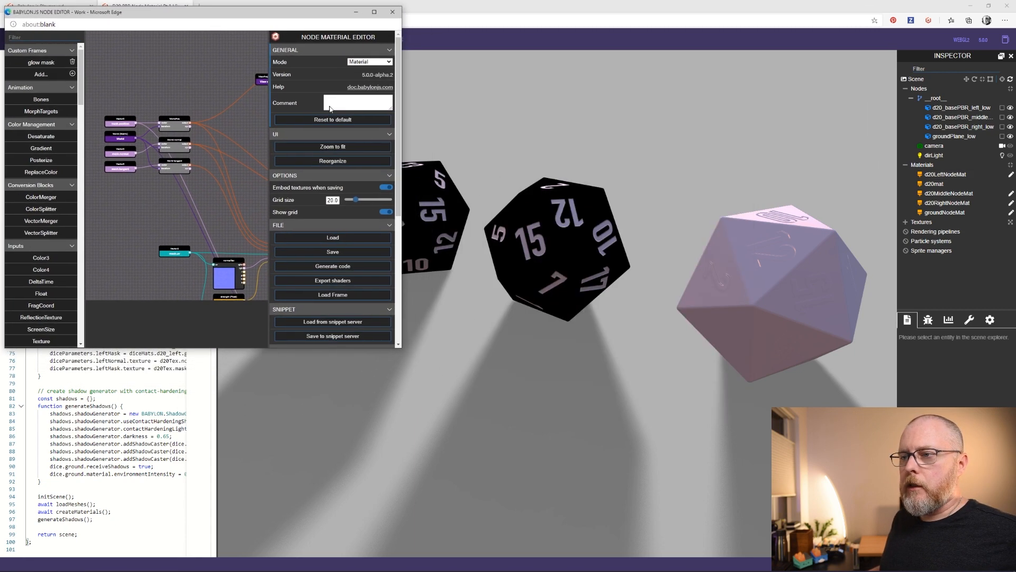
pyautogui.moveTo(402, 349); pyautogui.dragTo(670, 556)
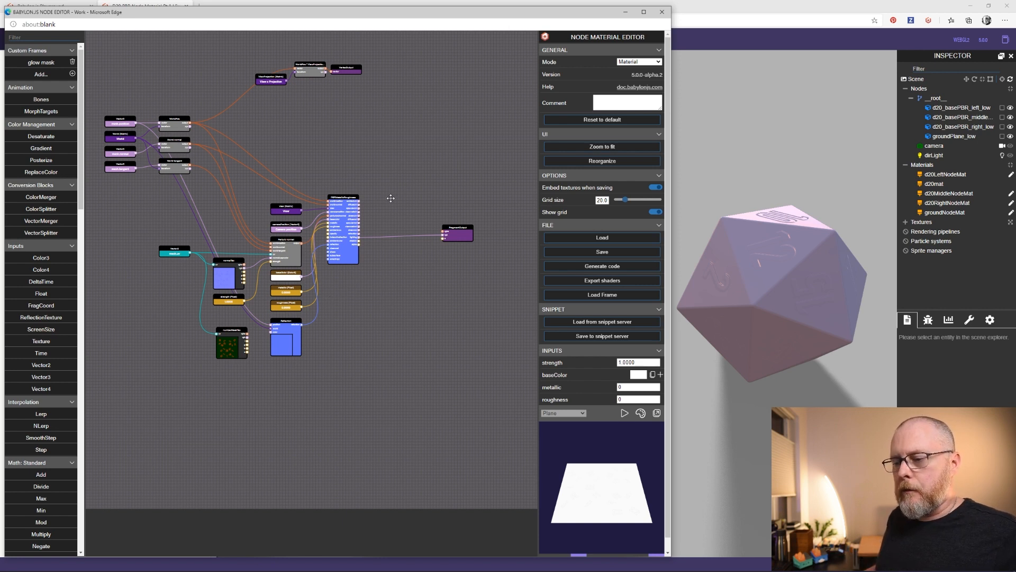
# Examine the left die's node graph from the mesh inputs and textures through Perturb normal and PBRMetallicRoughness to FragmentOutput.
pyautogui.moveTo(348, 132); pyautogui.dragTo(411, 234)
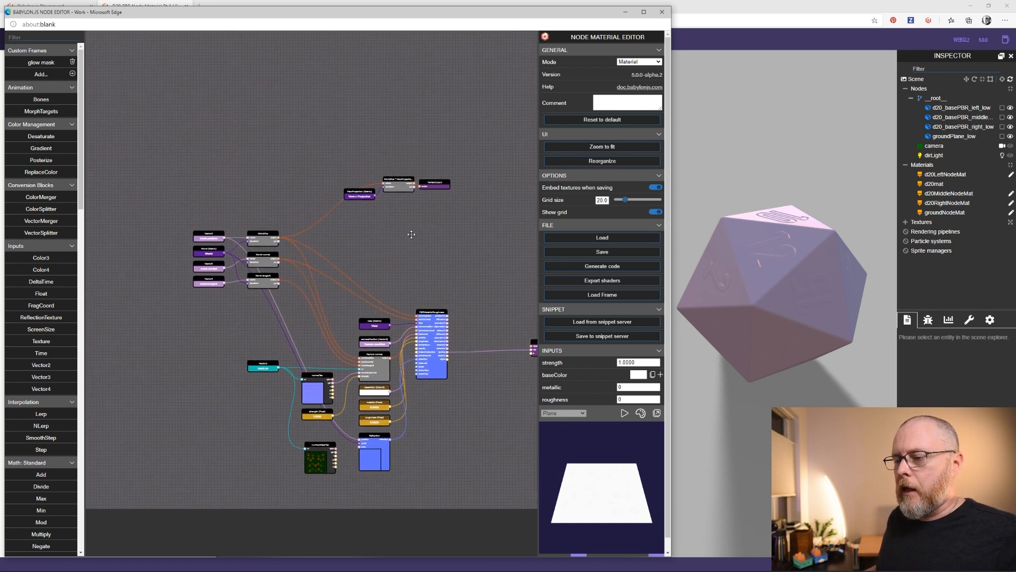
pyautogui.scroll(4, 409, 231)
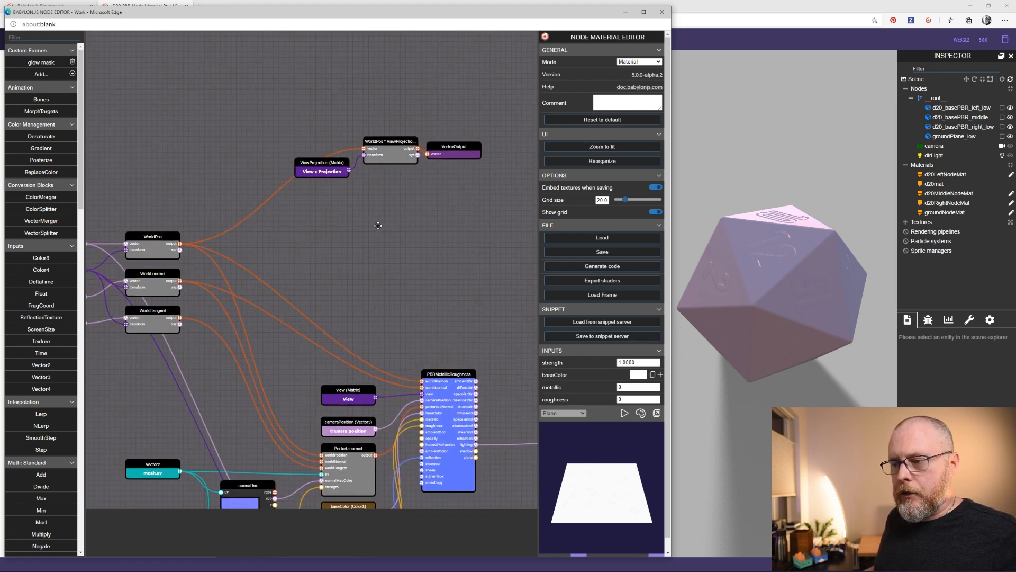
pyautogui.scroll(1, 378, 225)
pyautogui.moveTo(373, 242); pyautogui.dragTo(528, 146)
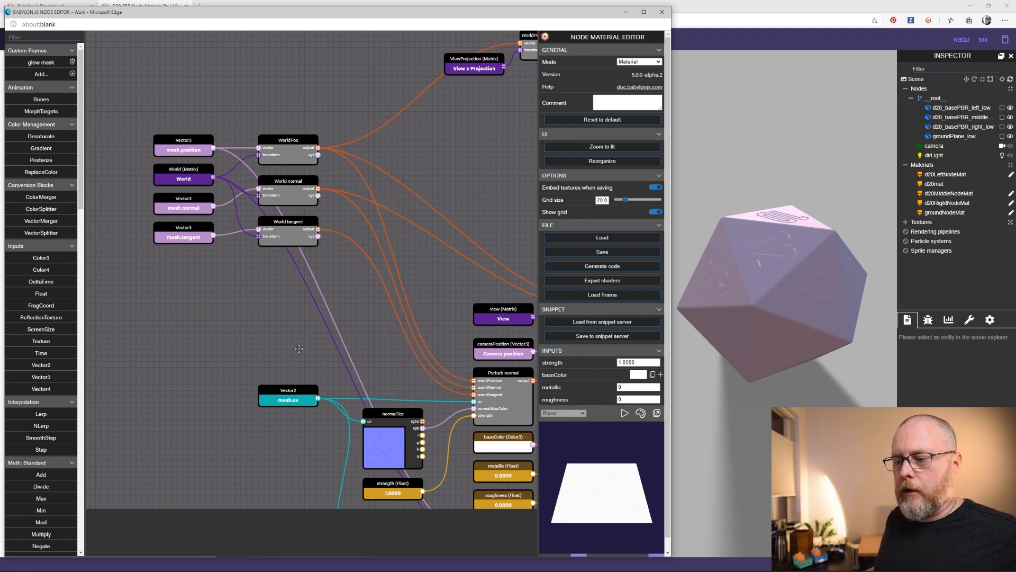
pyautogui.moveTo(298, 347); pyautogui.dragTo(87, 286)
pyautogui.moveTo(424, 435); pyautogui.dragTo(450, 371)
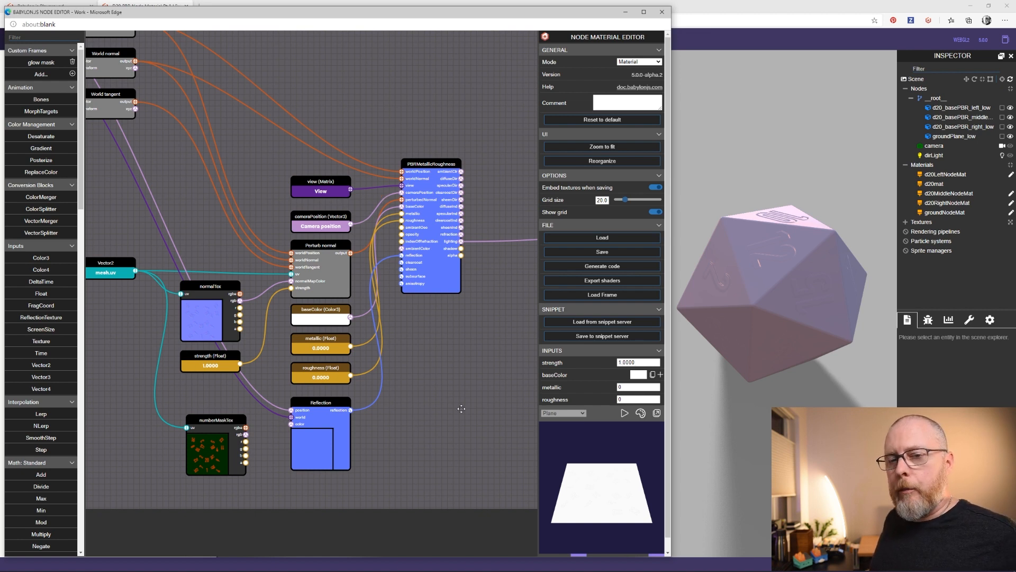
pyautogui.moveTo(462, 409); pyautogui.dragTo(324, 406)
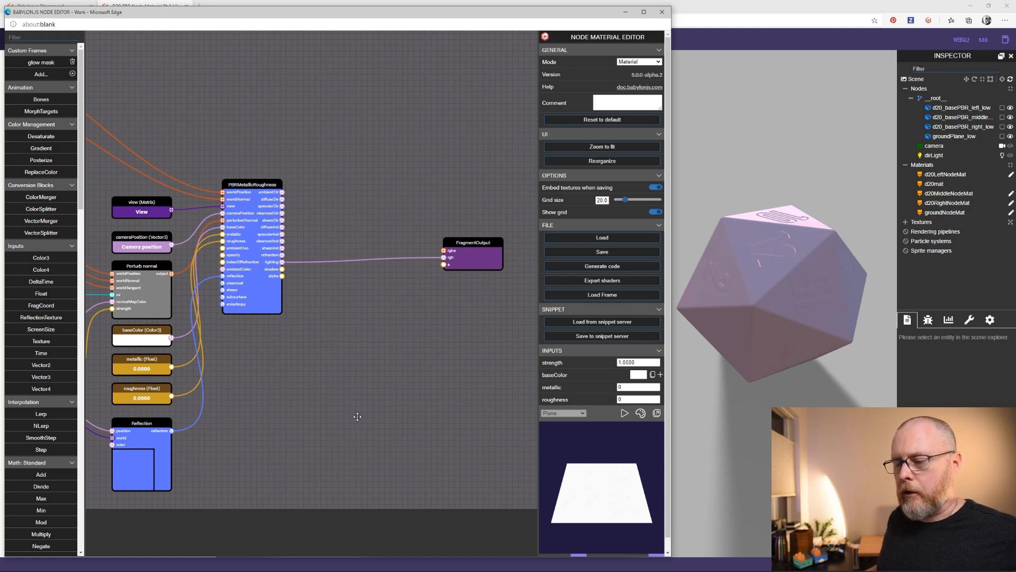
pyautogui.scroll(-1, 462, 368)
pyautogui.scroll(-1, 433, 376)
pyautogui.moveTo(415, 377); pyautogui.dragTo(422, 358)
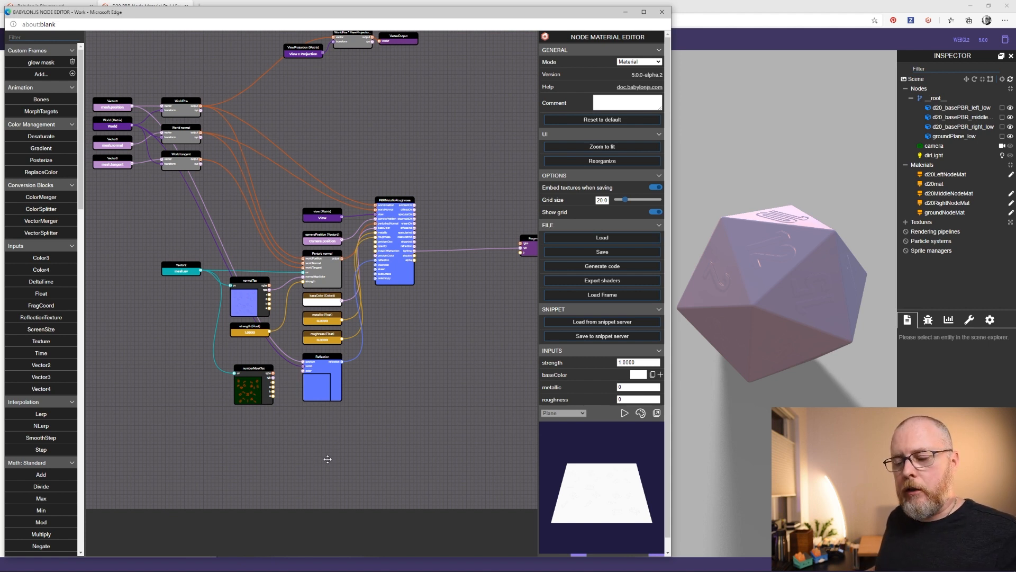
# Preview numberMaskTex's red channel on the die by routing it to FragmentOutput, and reconnect PBRMetallicRoughness's lighting output in its place.
pyautogui.moveTo(327, 459); pyautogui.dragTo(272, 463)
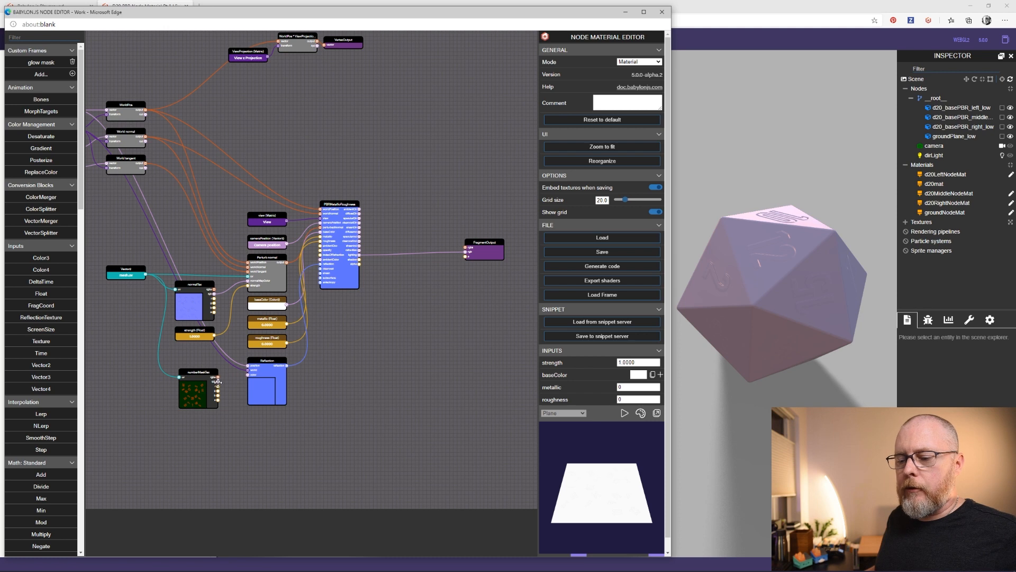
pyautogui.moveTo(218, 386); pyautogui.dragTo(465, 252)
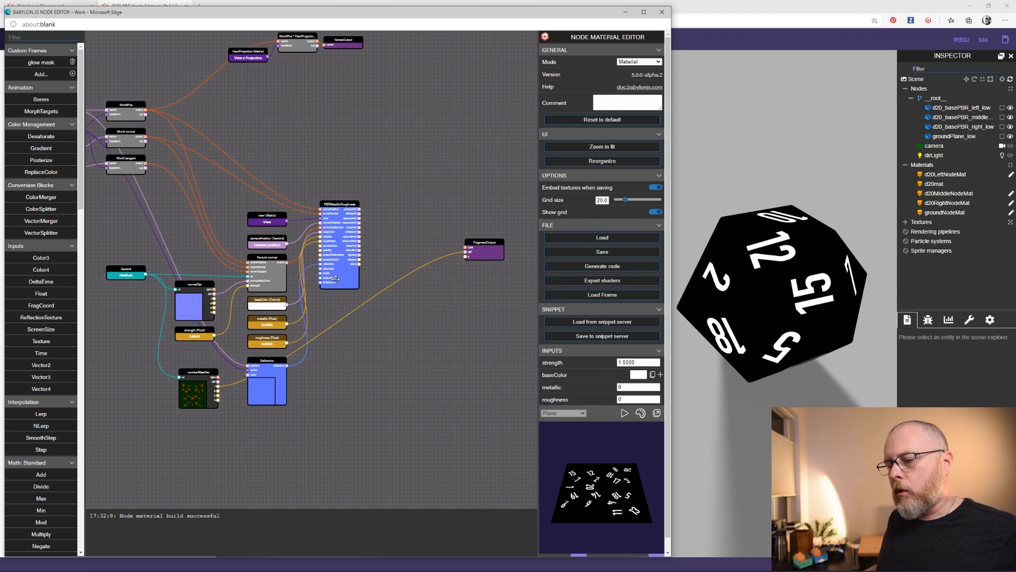
pyautogui.moveTo(367, 255); pyautogui.dragTo(464, 253)
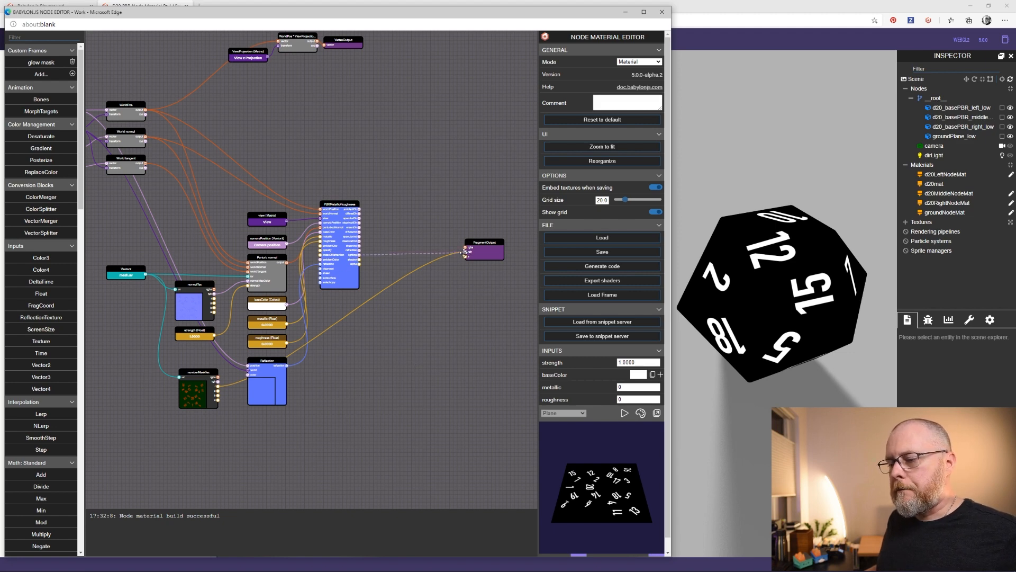
# Turn on conversion to linear space for the baseColor input of the PBRMetallicRoughness block.
pyautogui.scroll(3, 324, 377)
pyautogui.moveTo(308, 381); pyautogui.dragTo(433, 402)
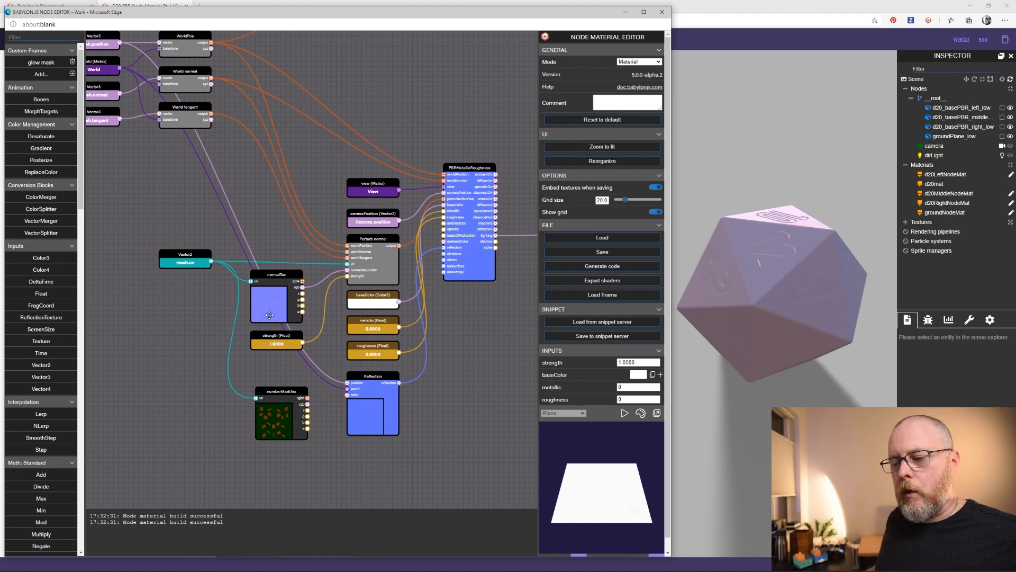
pyautogui.click(282, 283)
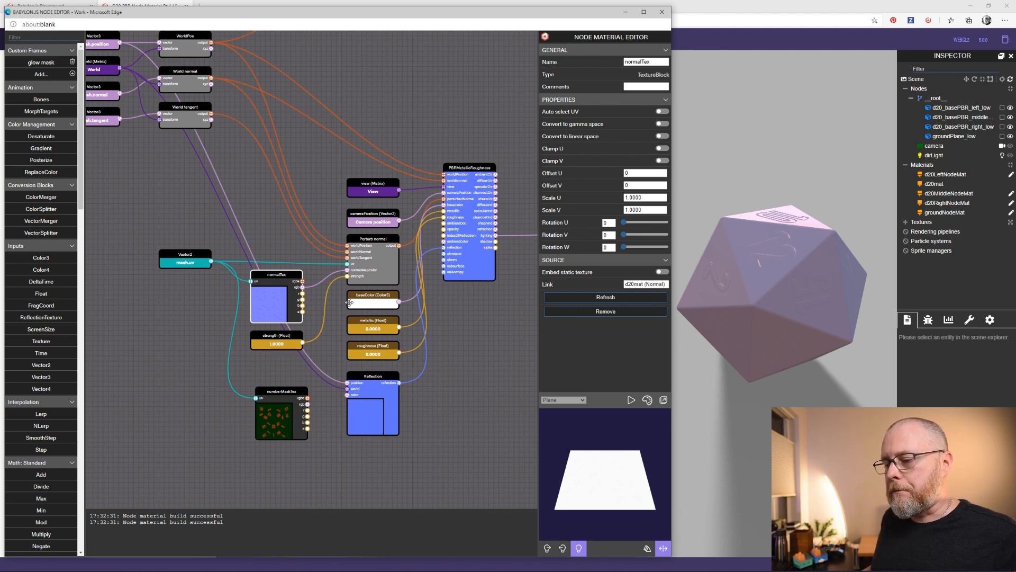
pyautogui.click(388, 294)
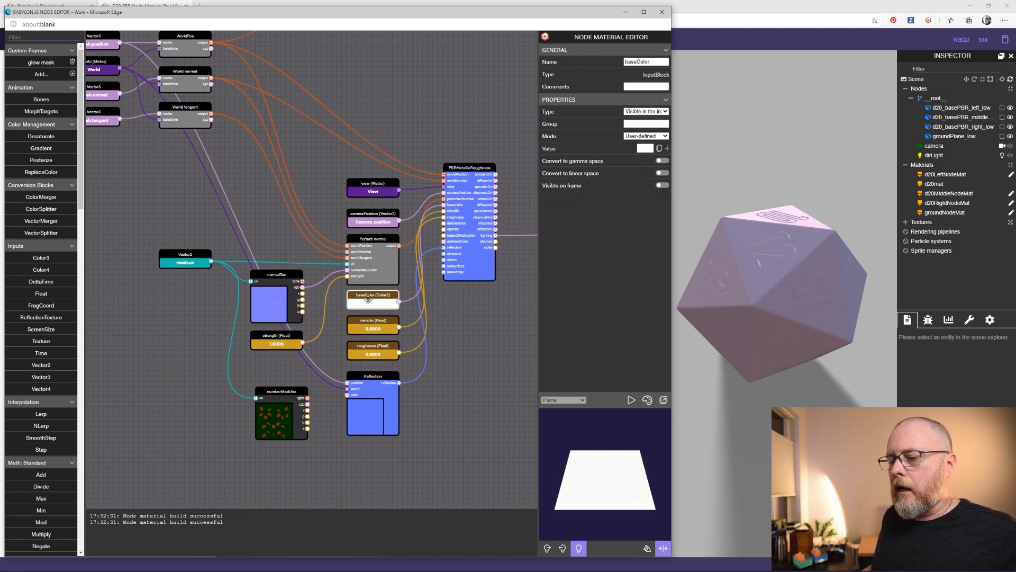
pyautogui.click(664, 173)
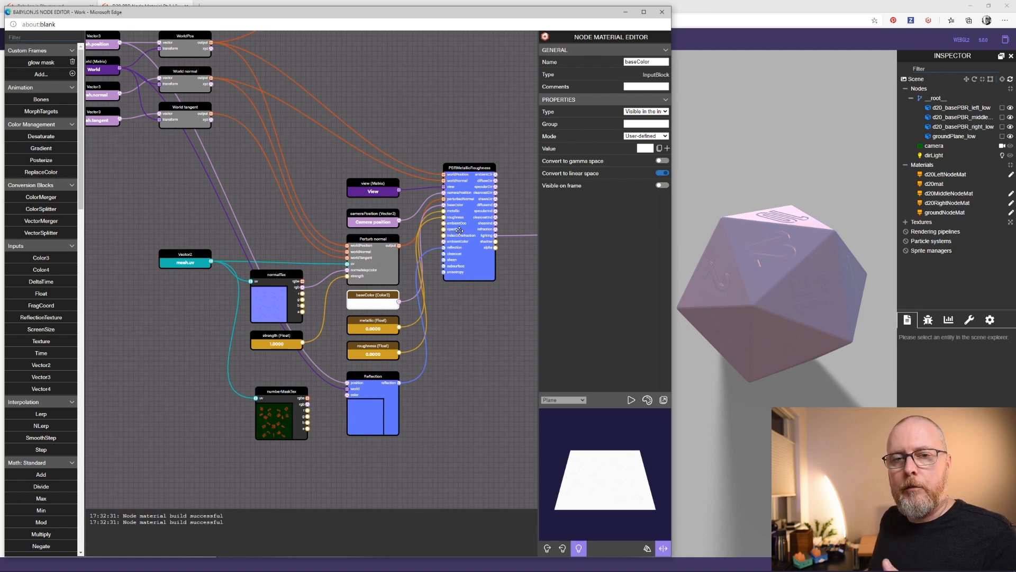
# Move the Reflection block up to the free area above the view input, beside the world transform nodes.
pyautogui.moveTo(488, 325); pyautogui.dragTo(444, 275)
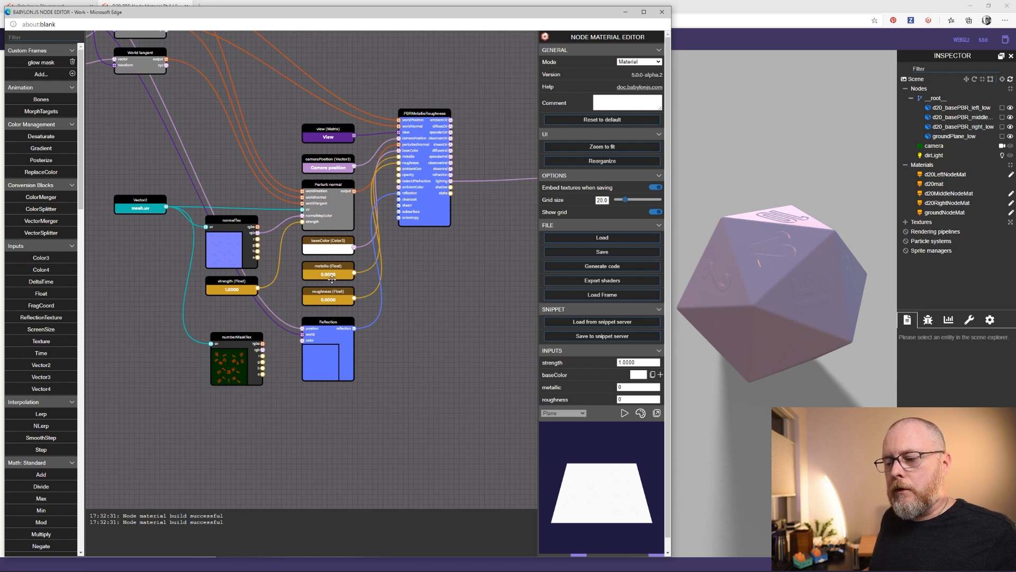
pyautogui.scroll(3, 332, 278)
pyautogui.scroll(2, 332, 278)
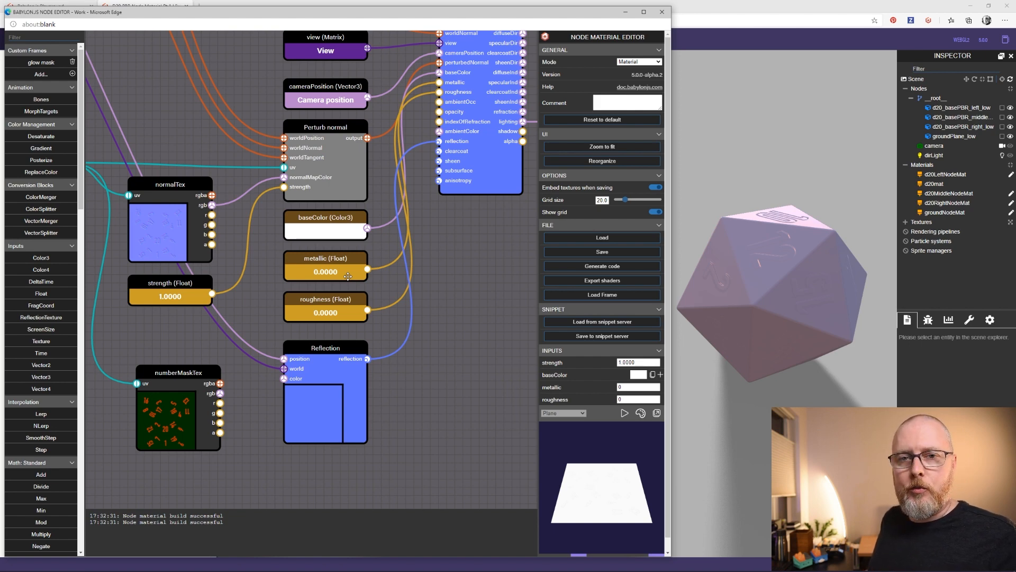
pyautogui.scroll(-2, 432, 301)
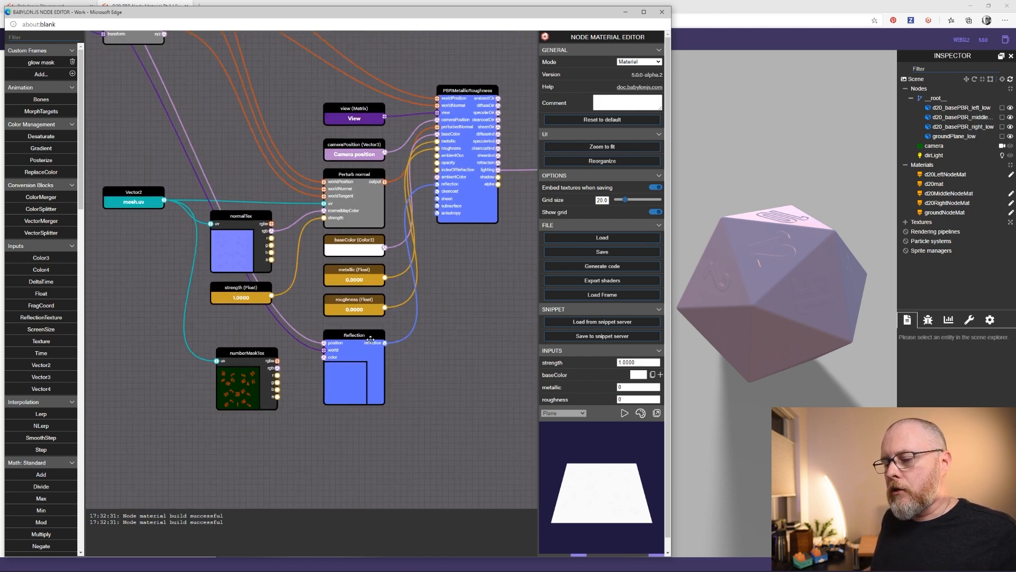
pyautogui.moveTo(401, 267); pyautogui.dragTo(420, 219)
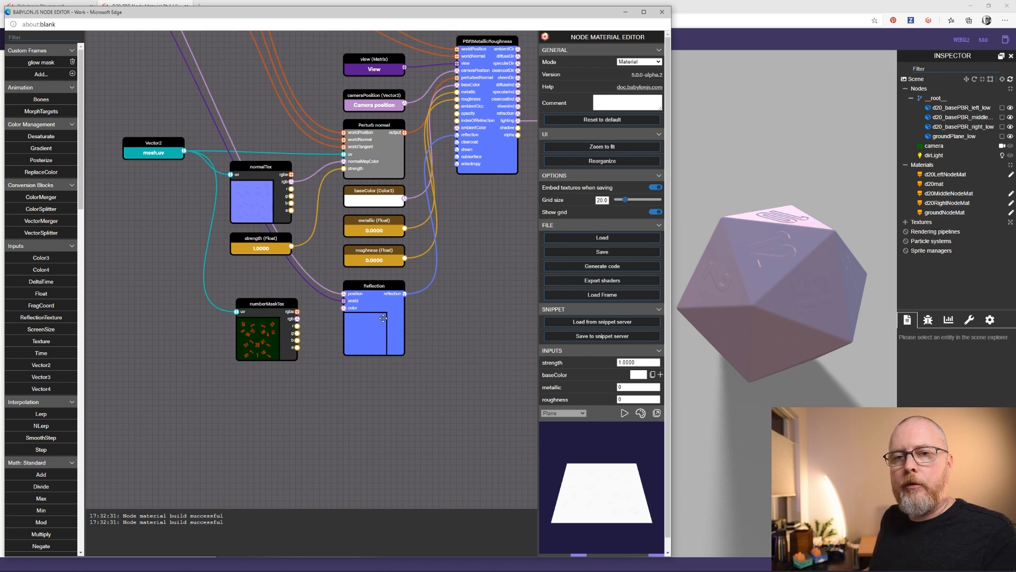
pyautogui.scroll(-5, 370, 323)
pyautogui.moveTo(447, 302); pyautogui.dragTo(423, 399)
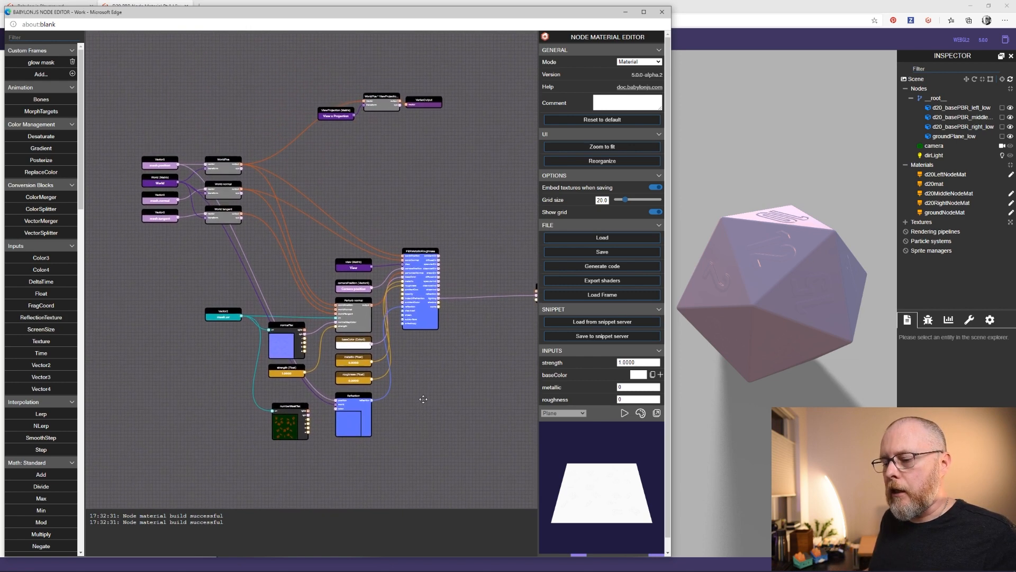
pyautogui.moveTo(360, 396); pyautogui.dragTo(360, 148)
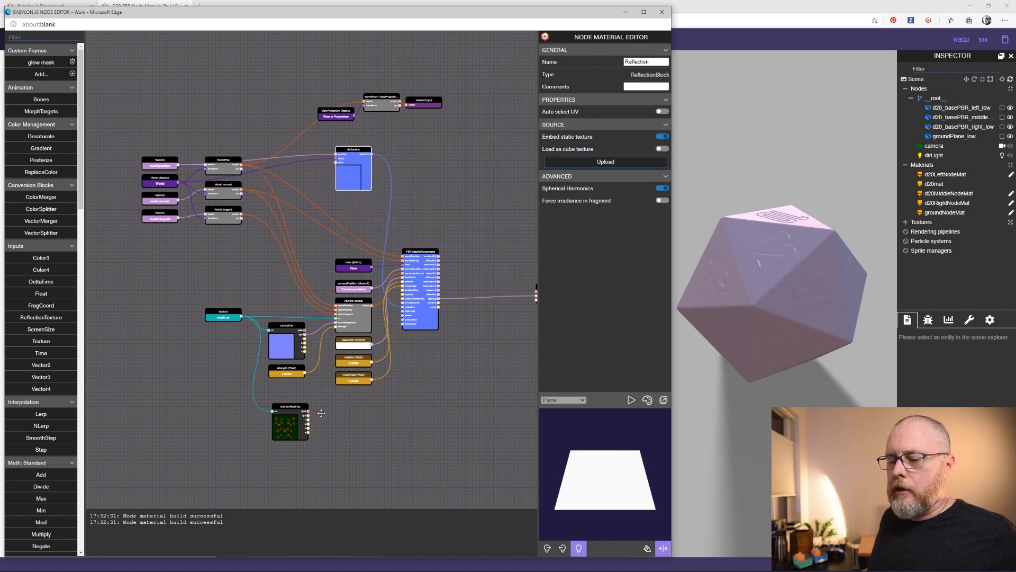
# Clear space around numberMaskTex by moving the roughness and metallic inputs well below it and baseColor just above its level.
pyautogui.scroll(3, 423, 399)
pyautogui.scroll(1, 422, 400)
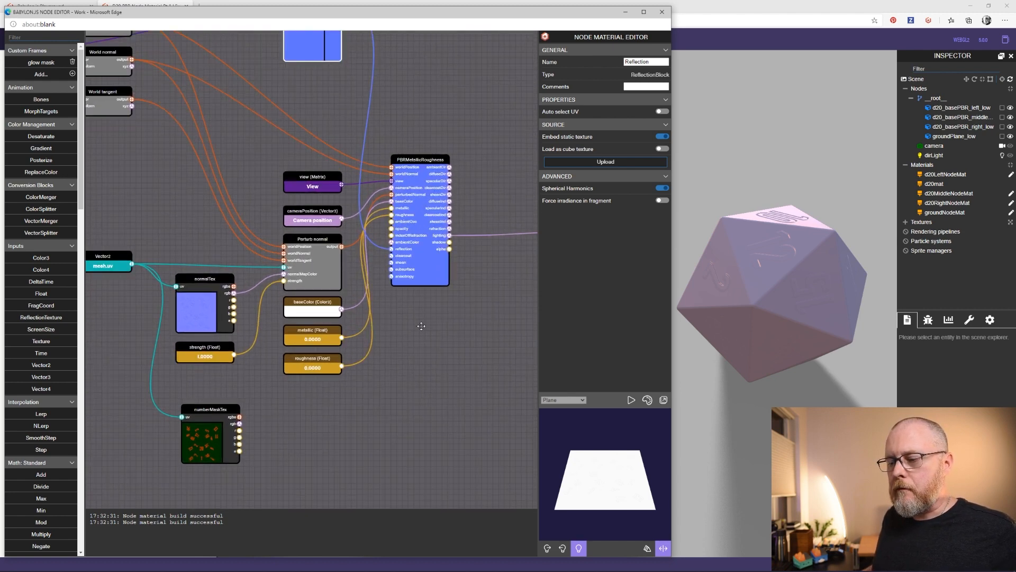
pyautogui.moveTo(418, 350); pyautogui.dragTo(479, 283)
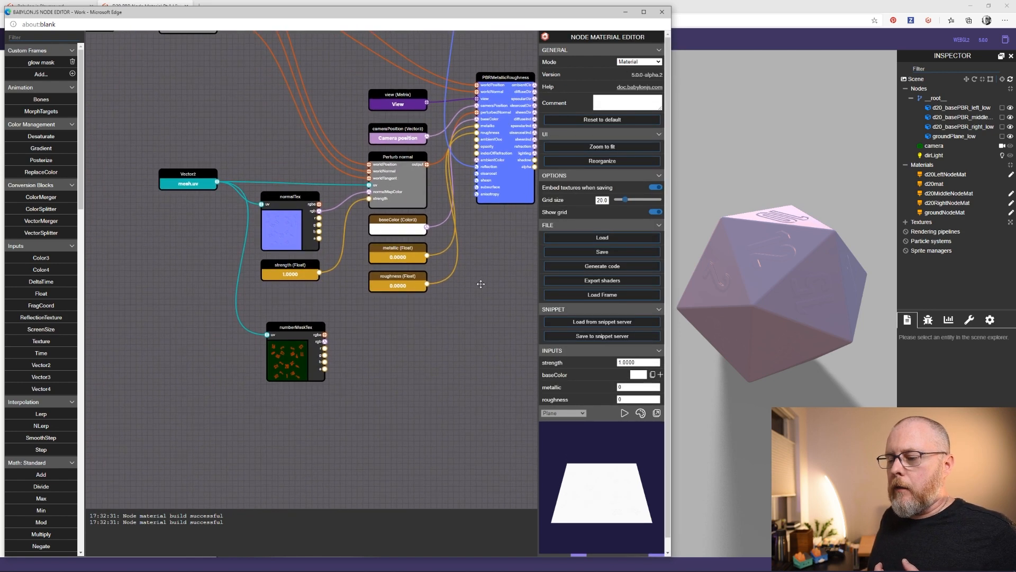
pyautogui.moveTo(401, 286); pyautogui.dragTo(414, 496)
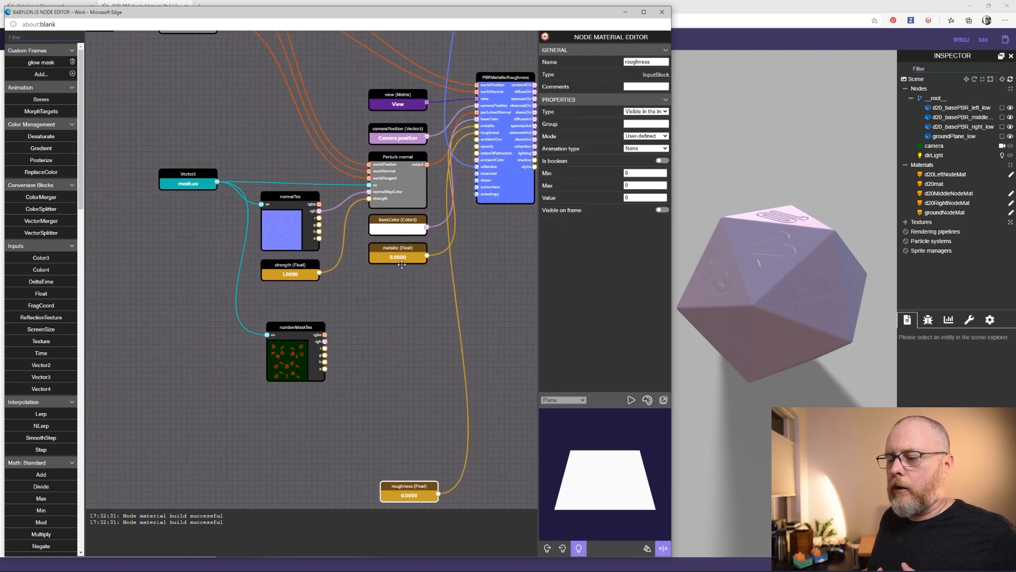
pyautogui.moveTo(403, 254); pyautogui.dragTo(415, 461)
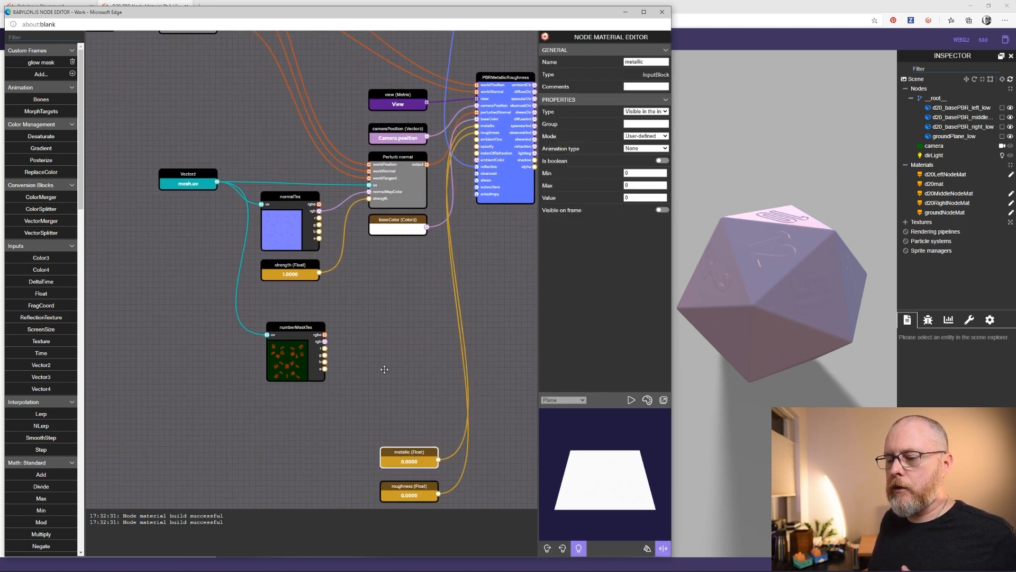
pyautogui.moveTo(383, 366); pyautogui.dragTo(373, 362)
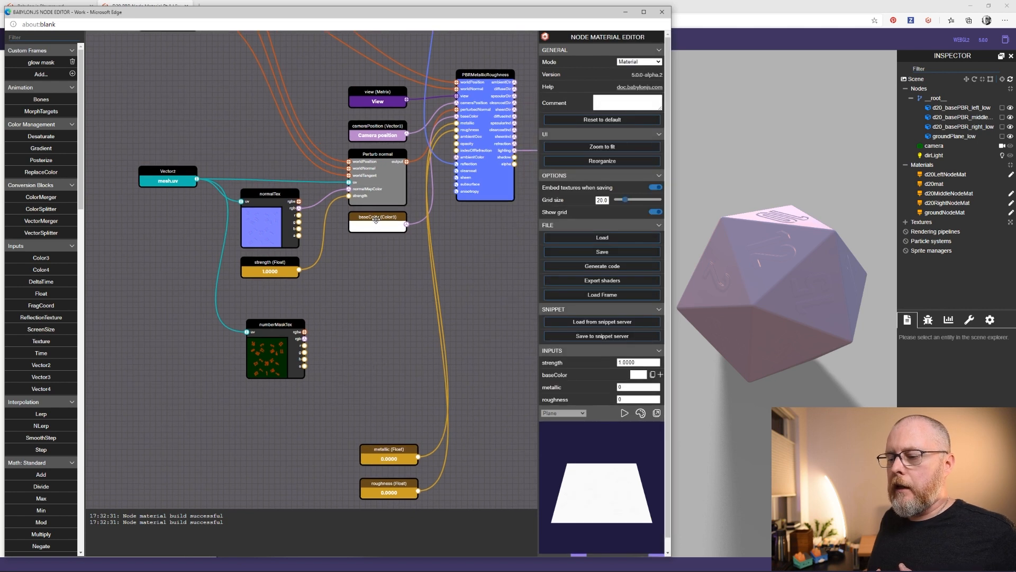
pyautogui.moveTo(380, 222); pyautogui.dragTo(369, 303)
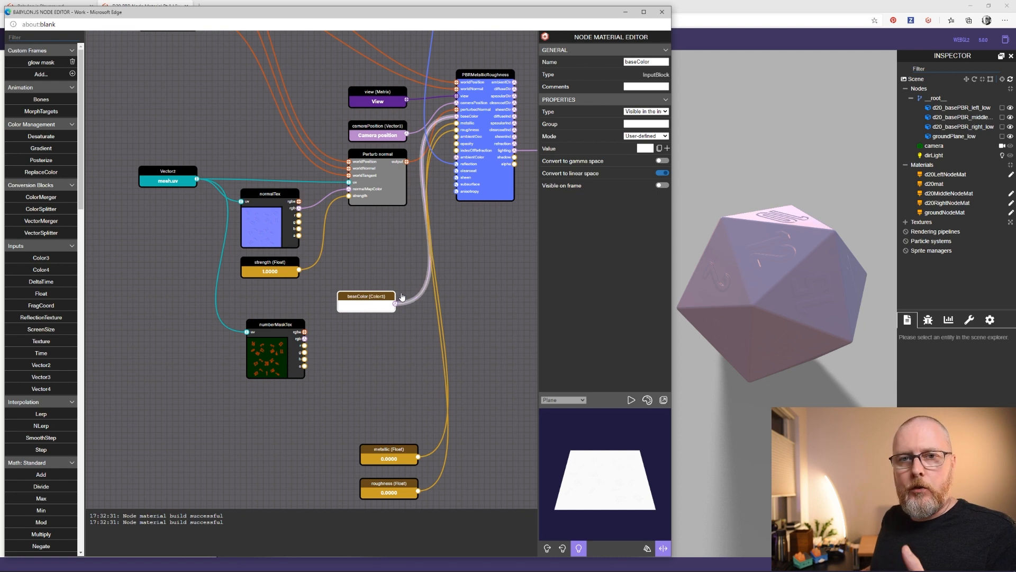
# Set the baseColor value to light blue, hex 68C2F1.
pyautogui.click(644, 148)
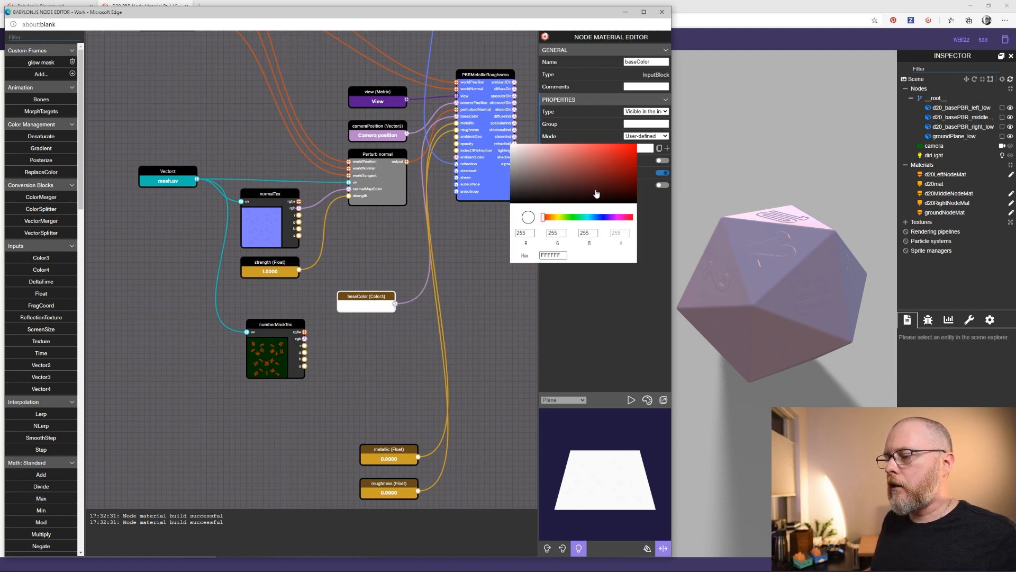
pyautogui.click(595, 219)
pyautogui.moveTo(595, 217); pyautogui.dragTo(593, 219)
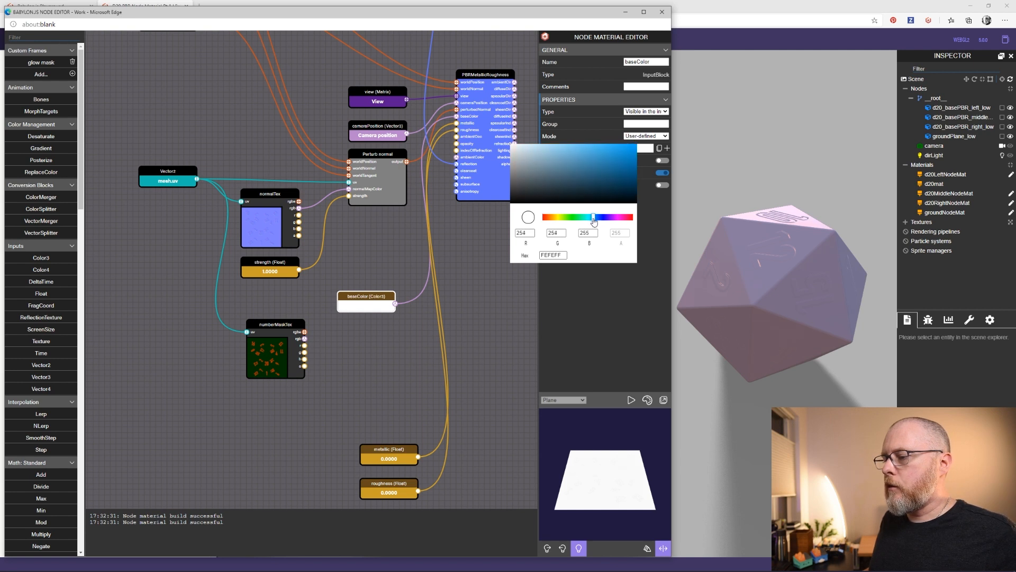
pyautogui.click(592, 148)
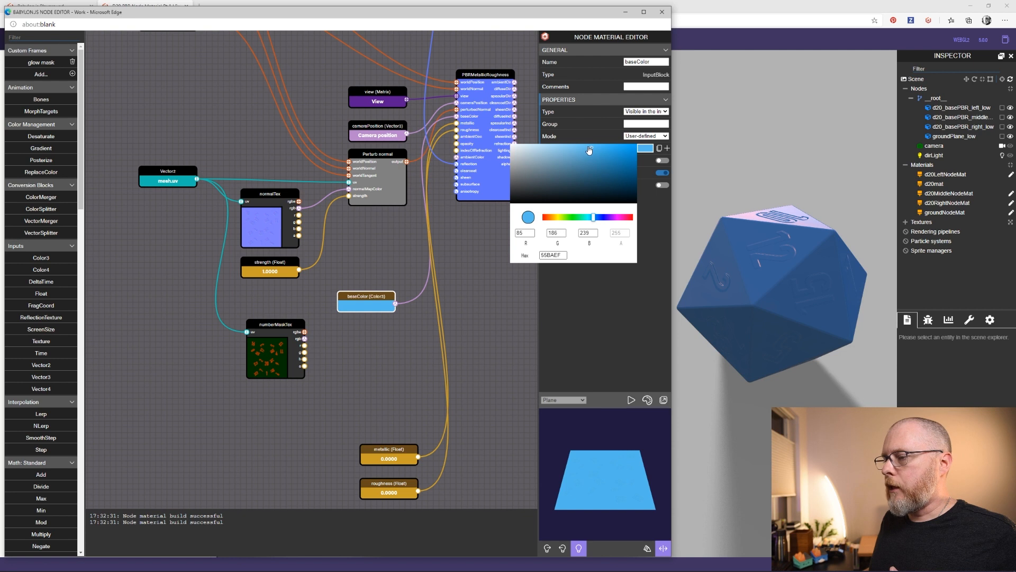
pyautogui.moveTo(589, 152); pyautogui.dragTo(585, 151)
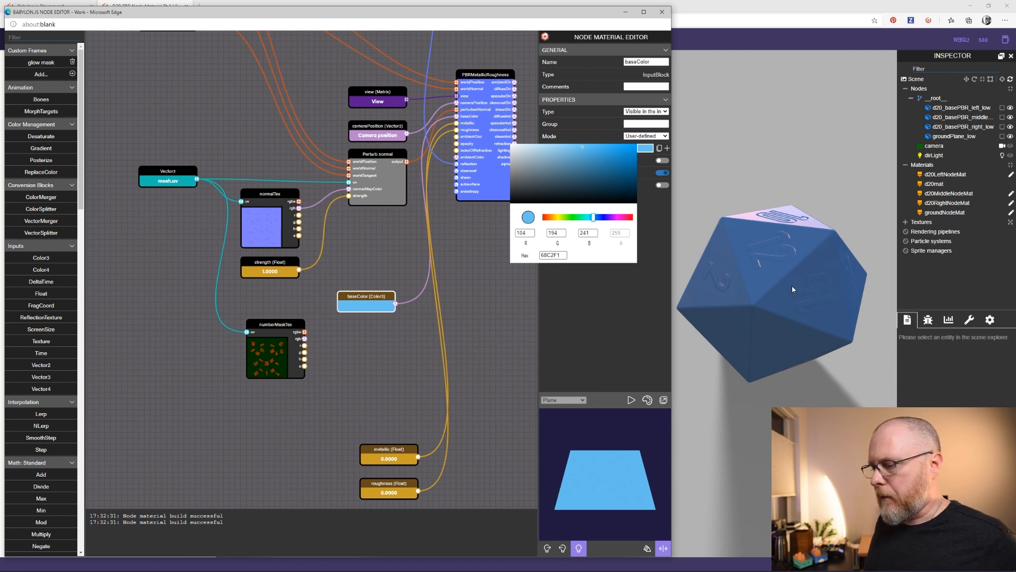
pyautogui.click(506, 323)
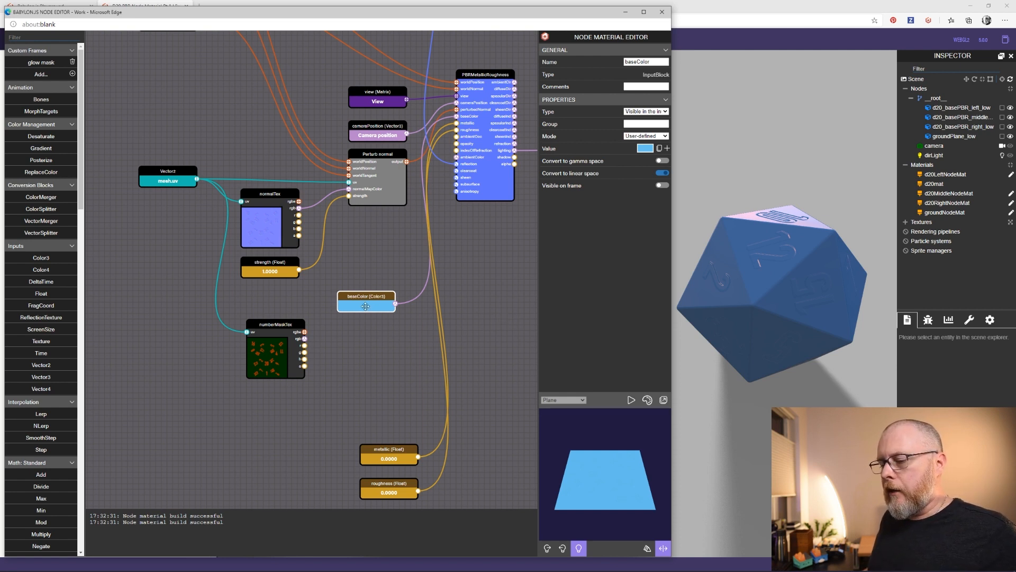
# Duplicate the baseColor input directly beneath the original and rename the copy numbersColor.
pyautogui.moveTo(368, 305)
pyautogui.mouseDown()
pyautogui.moveTo(357, 293)
pyautogui.moveTo(362, 329)
pyautogui.moveTo(368, 320)
pyautogui.mouseUp()
pyautogui.hotkey('ctrl', 'v')
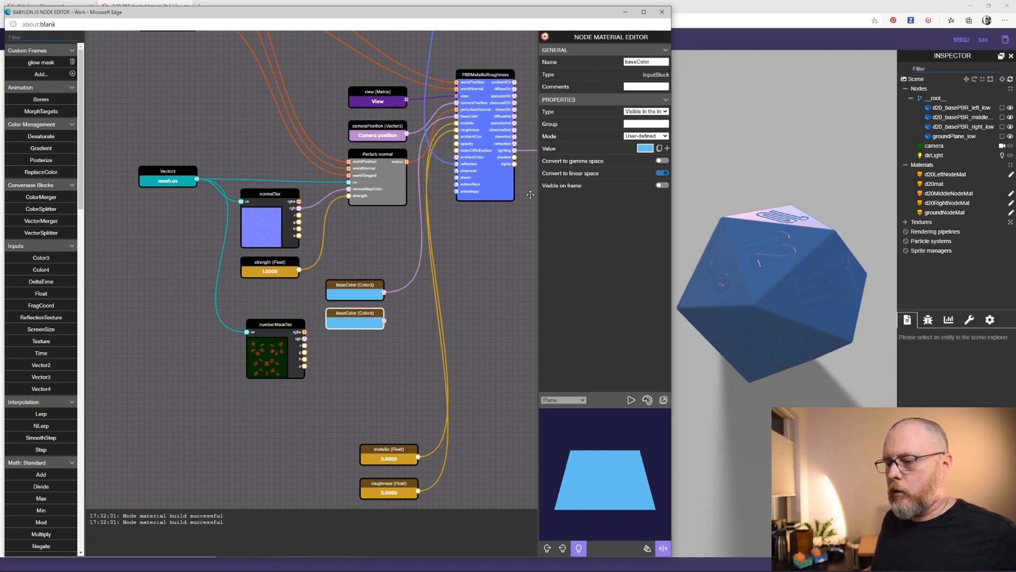
pyautogui.doubleClick(653, 61)
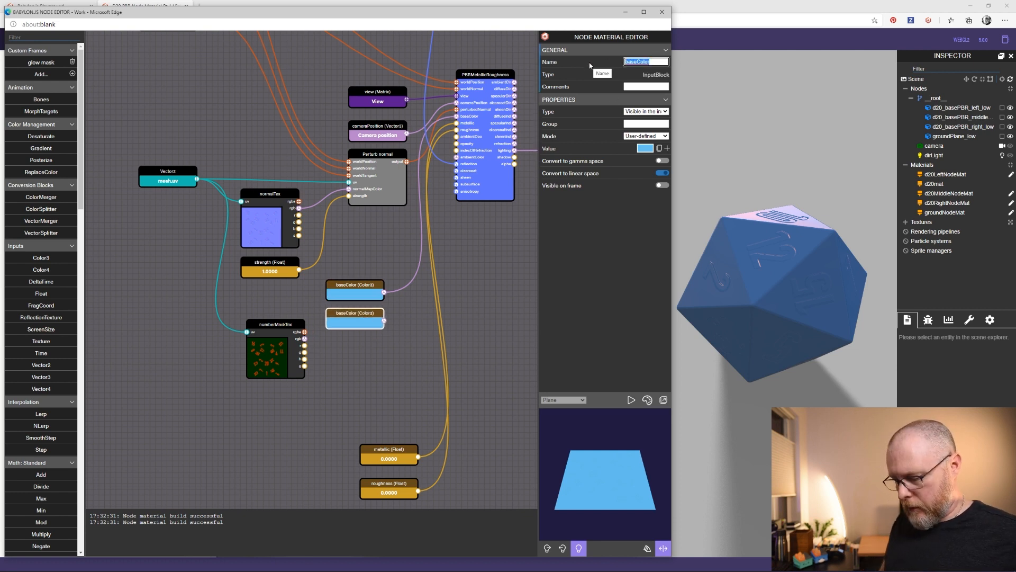
pyautogui.write('numbersColor')
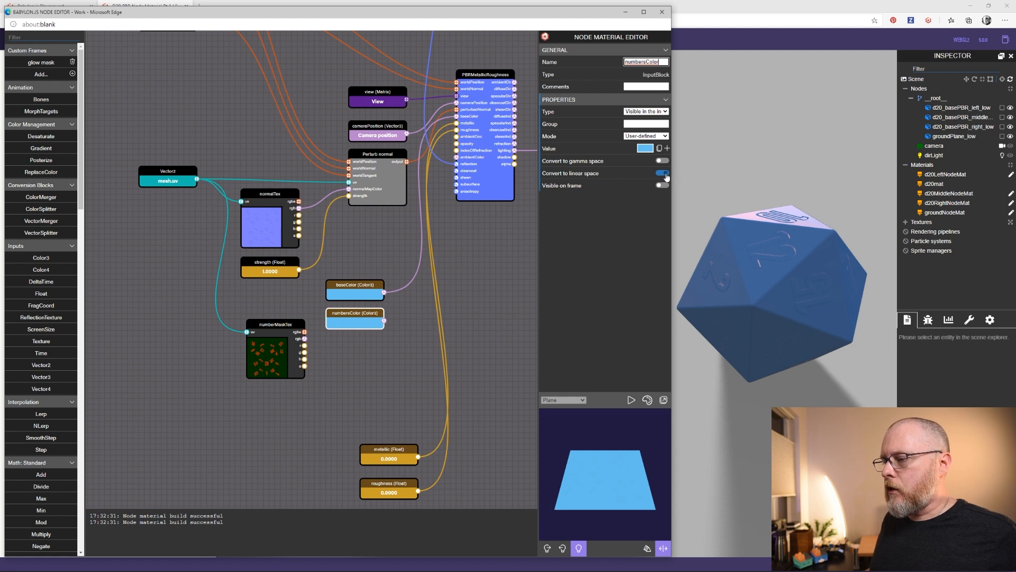
# Set the numbersColor value to a near-white grey, hex EDEDEE.
pyautogui.click(644, 149)
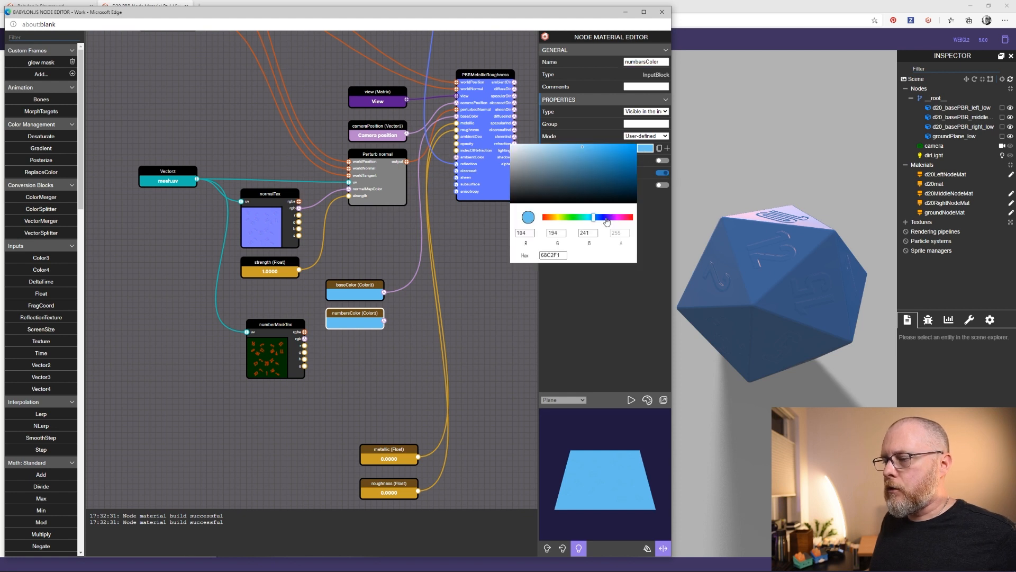
pyautogui.click(511, 151)
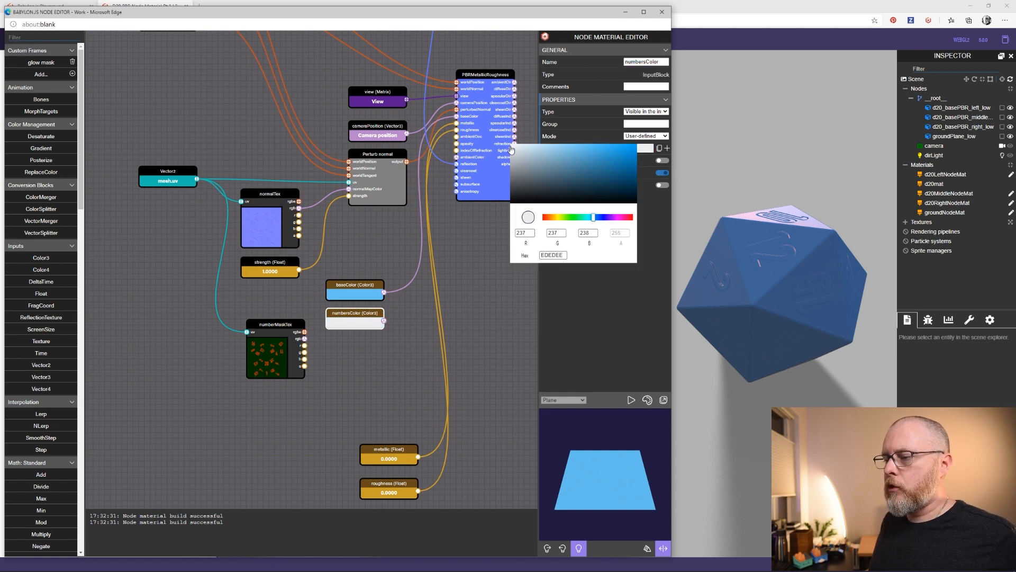
pyautogui.click(495, 234)
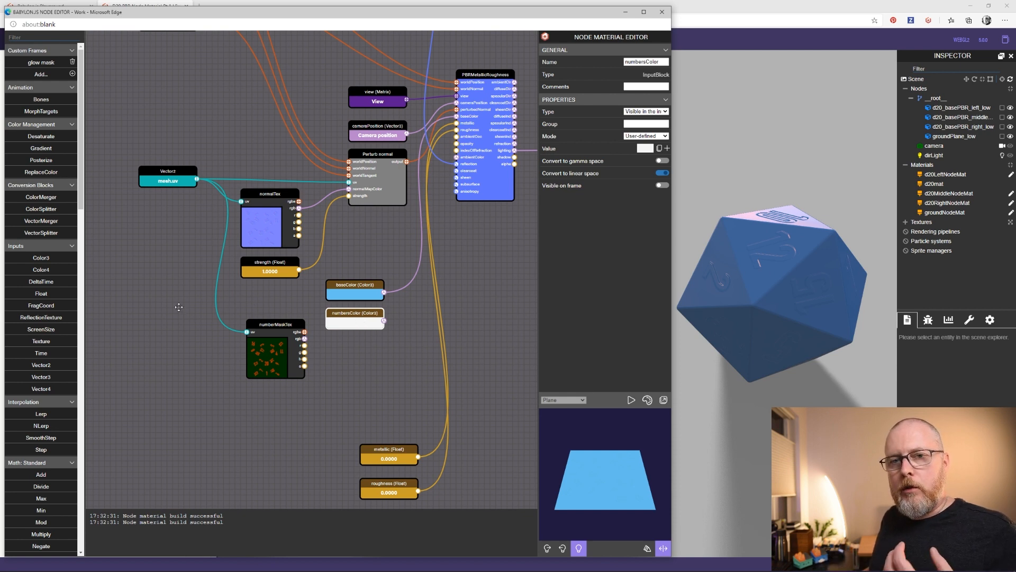
# Add a Lerp block that blends baseColor and numbersColor, using numberMaskTex's red channel as its gradient.
pyautogui.scroll(-4, 43, 211)
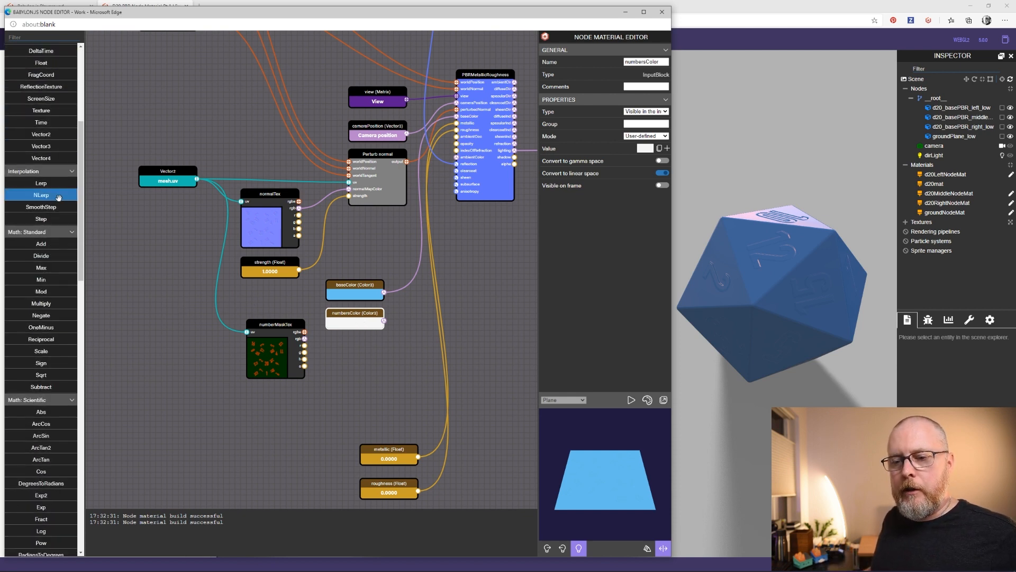
pyautogui.moveTo(43, 183); pyautogui.dragTo(427, 313)
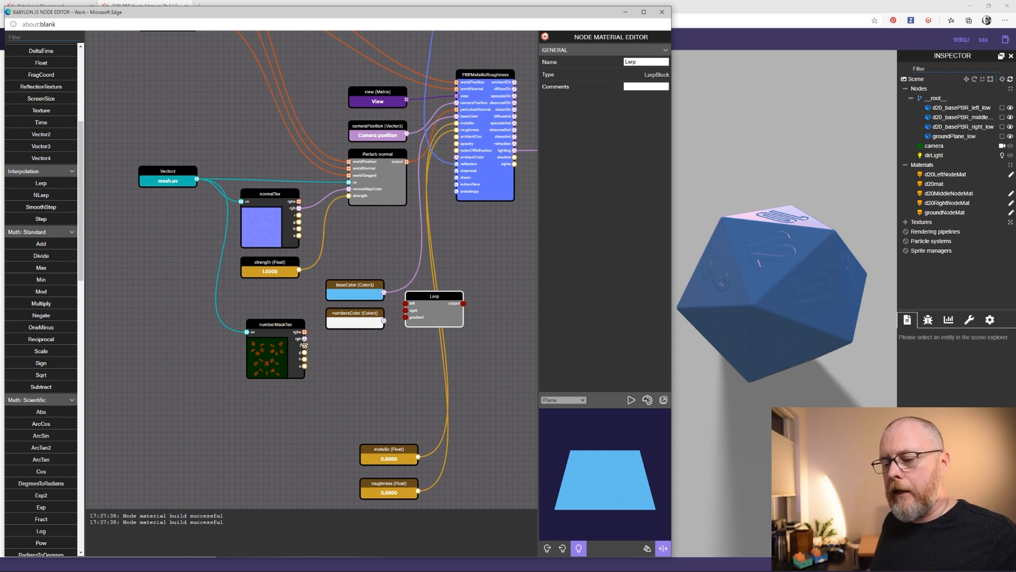
pyautogui.moveTo(305, 345); pyautogui.dragTo(406, 317)
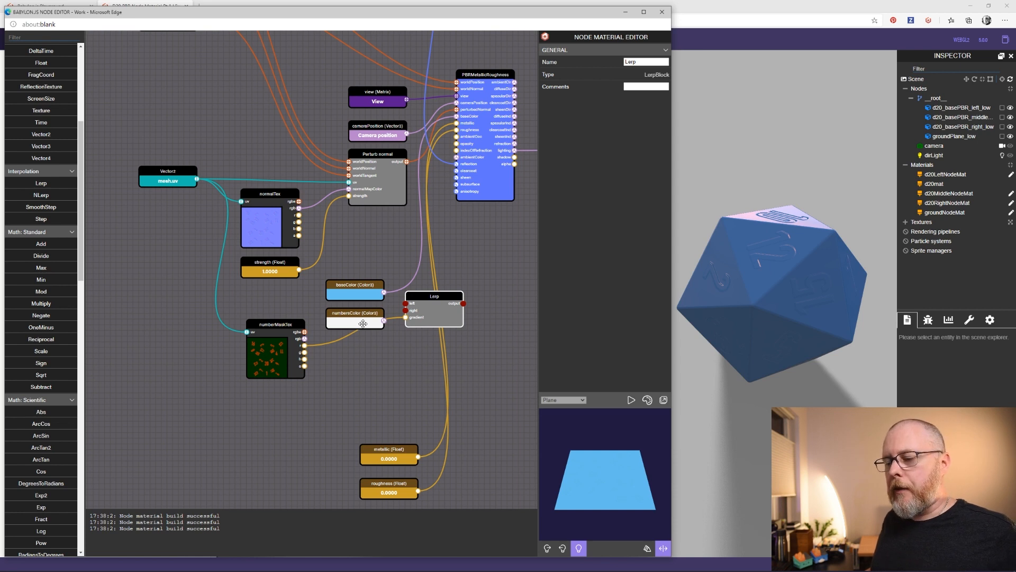
pyautogui.moveTo(384, 321); pyautogui.dragTo(406, 304)
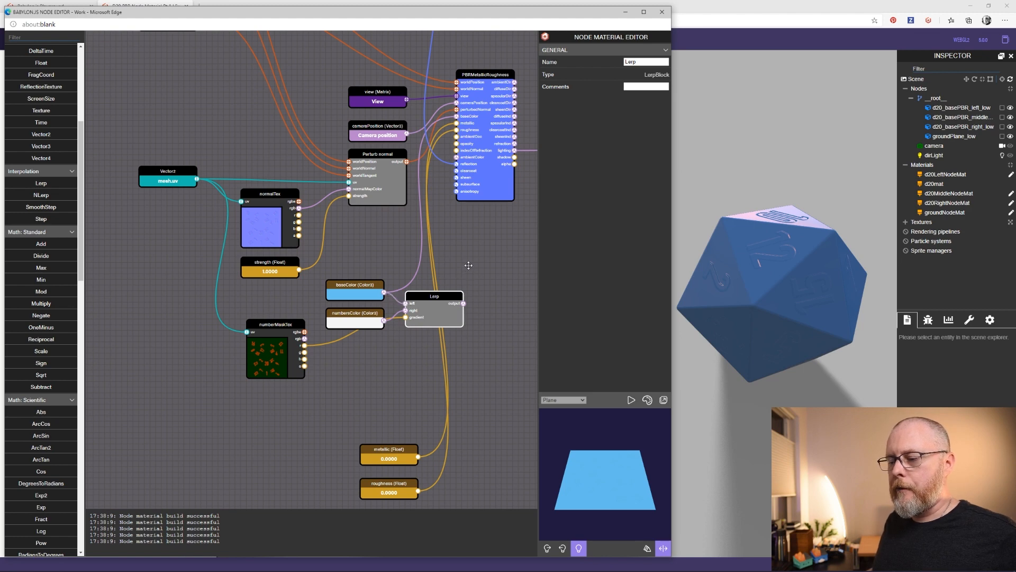
pyautogui.moveTo(468, 265); pyautogui.dragTo(368, 286)
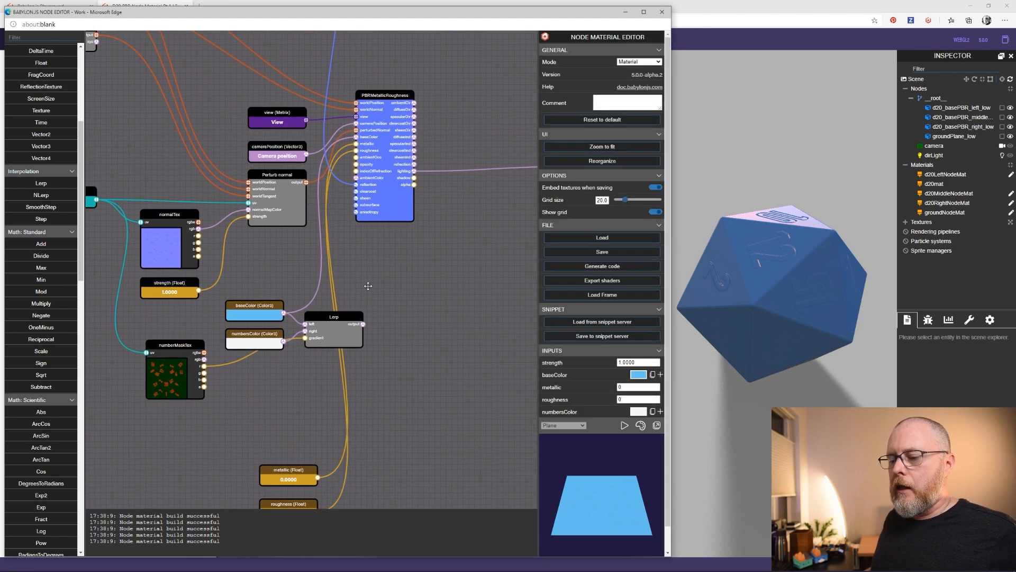
# Connect the Lerp output to the baseColor input of the PBRMetallicRoughness block.
pyautogui.click(267, 315)
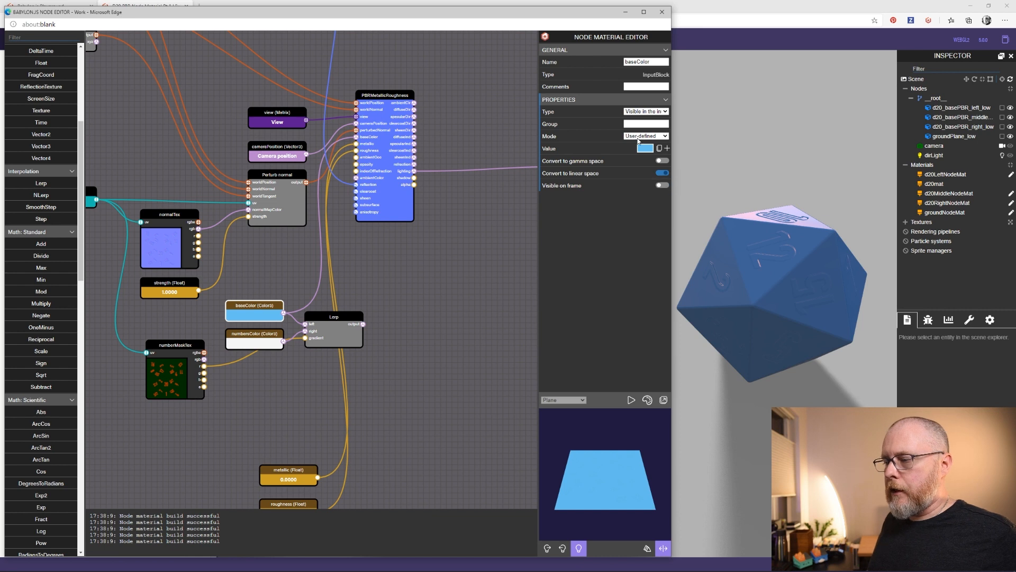
pyautogui.click(268, 339)
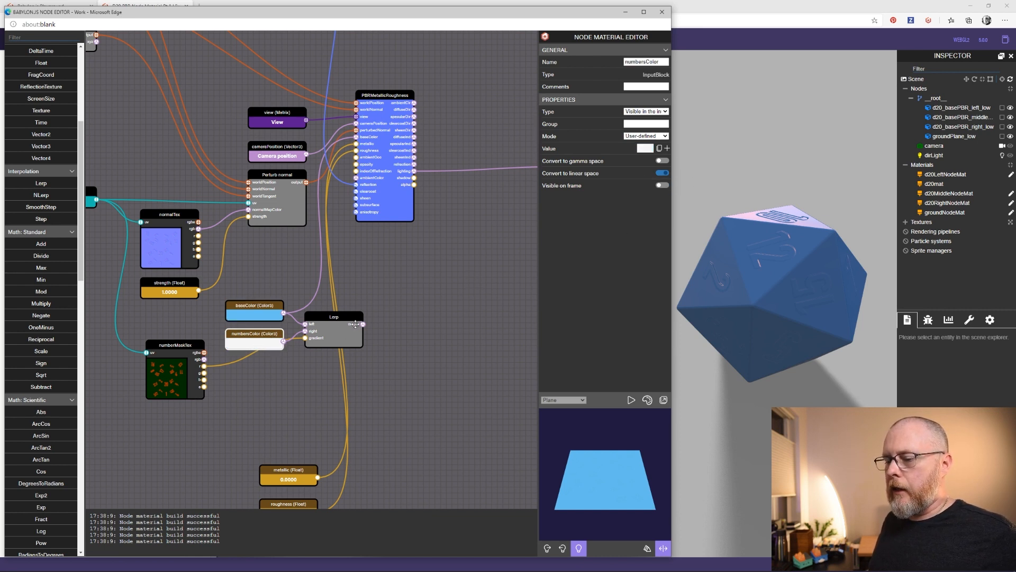
pyautogui.moveTo(362, 324); pyautogui.dragTo(355, 136)
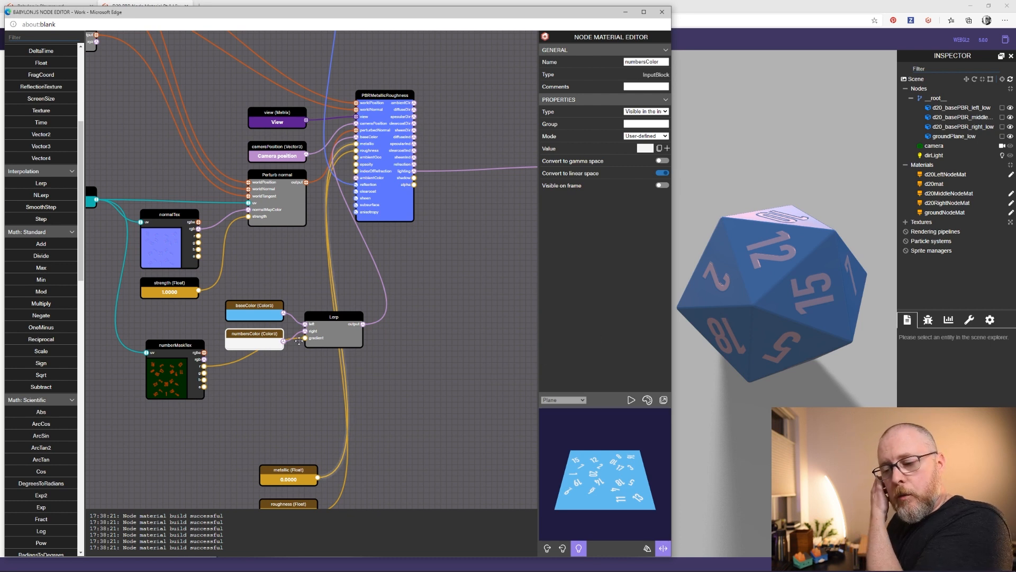
# Rearrange the graph so baseColor, numbersColor, their Lerp and the metallic input sit close together, with PBRMetallicRoughness spaced farther away.
pyautogui.moveTo(262, 314); pyautogui.dragTo(279, 252)
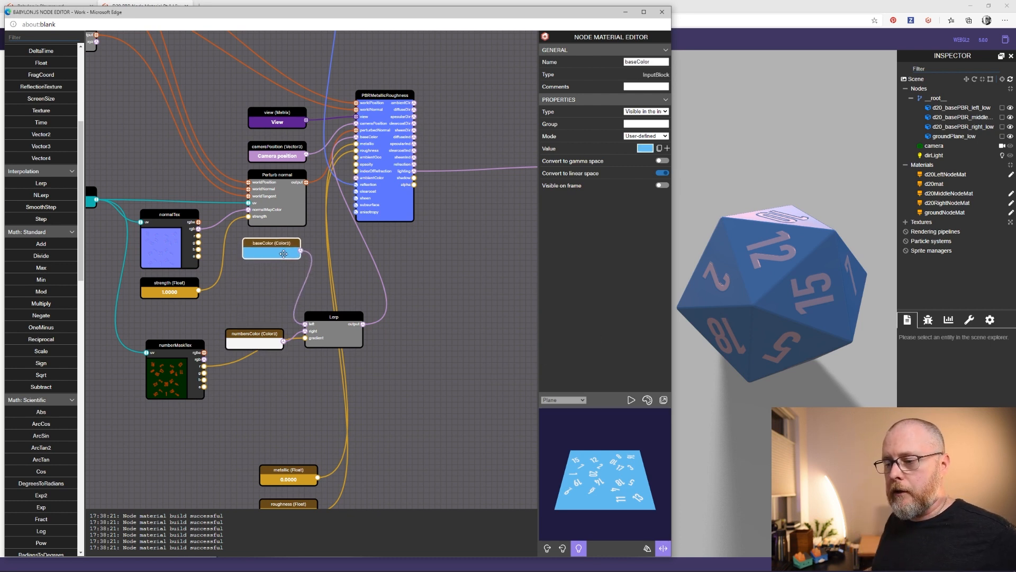
pyautogui.moveTo(382, 196); pyautogui.dragTo(462, 197)
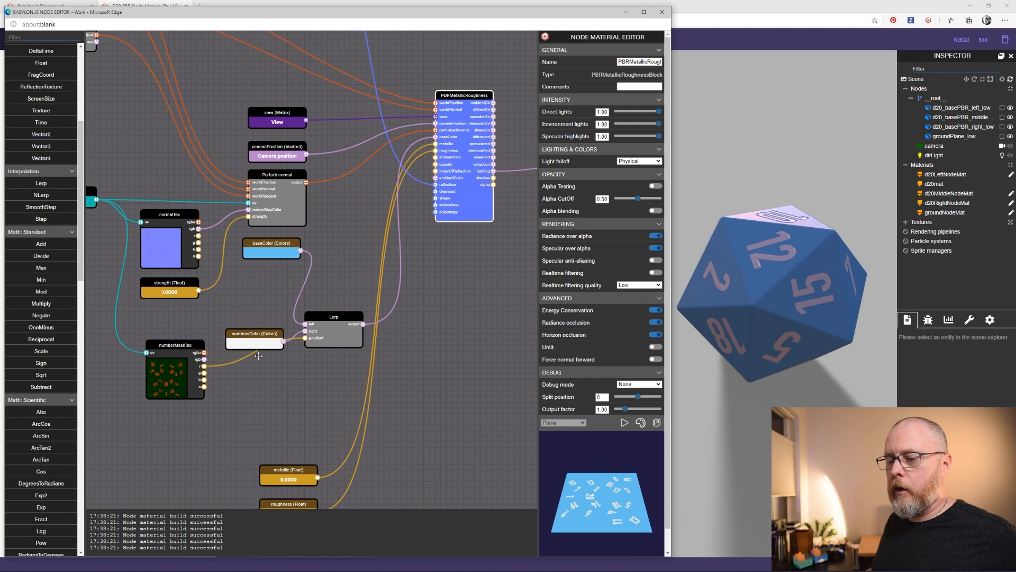
pyautogui.moveTo(263, 336); pyautogui.dragTo(274, 274)
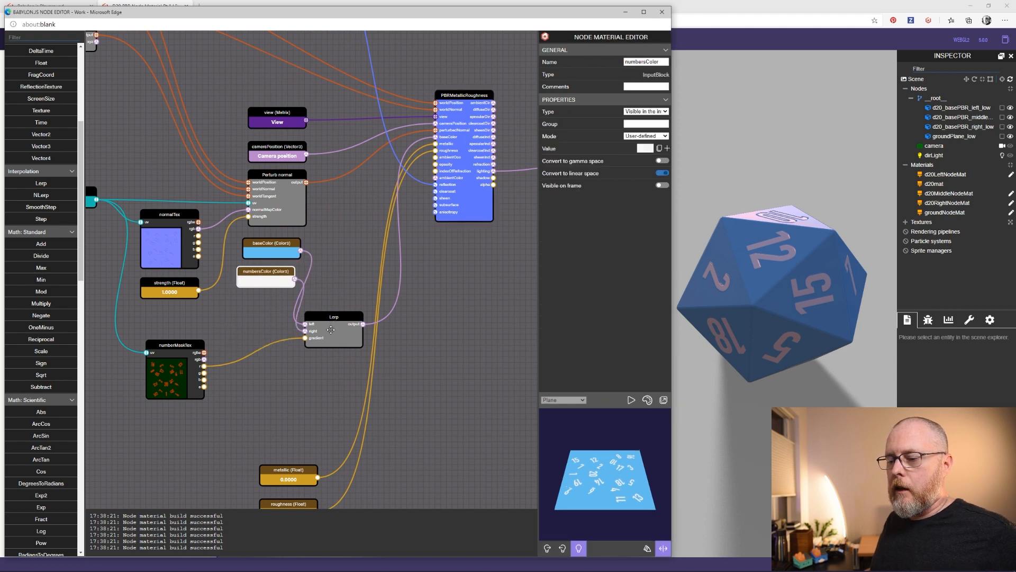
pyautogui.moveTo(333, 331); pyautogui.dragTo(345, 280)
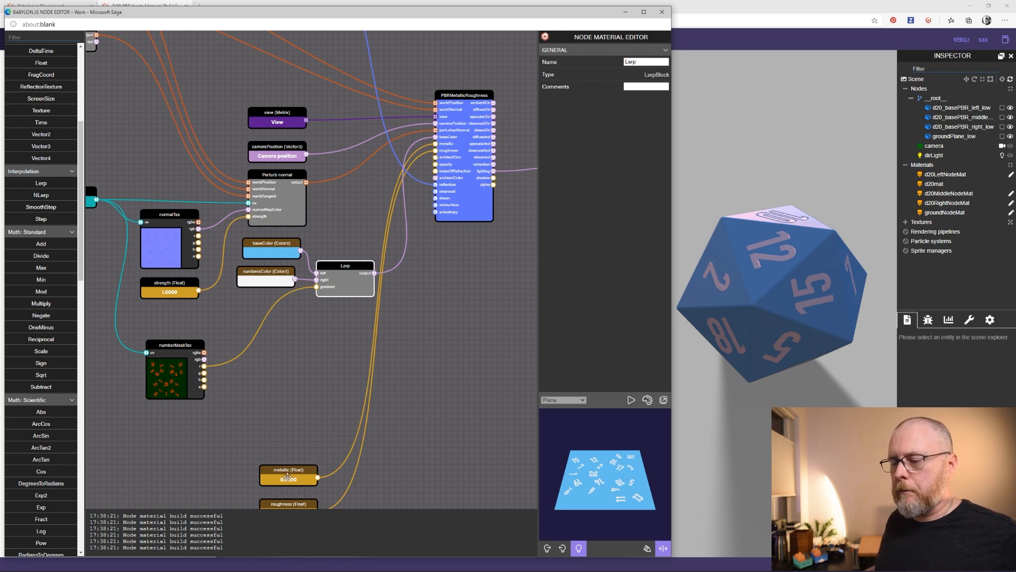
pyautogui.moveTo(288, 476); pyautogui.dragTo(349, 201)
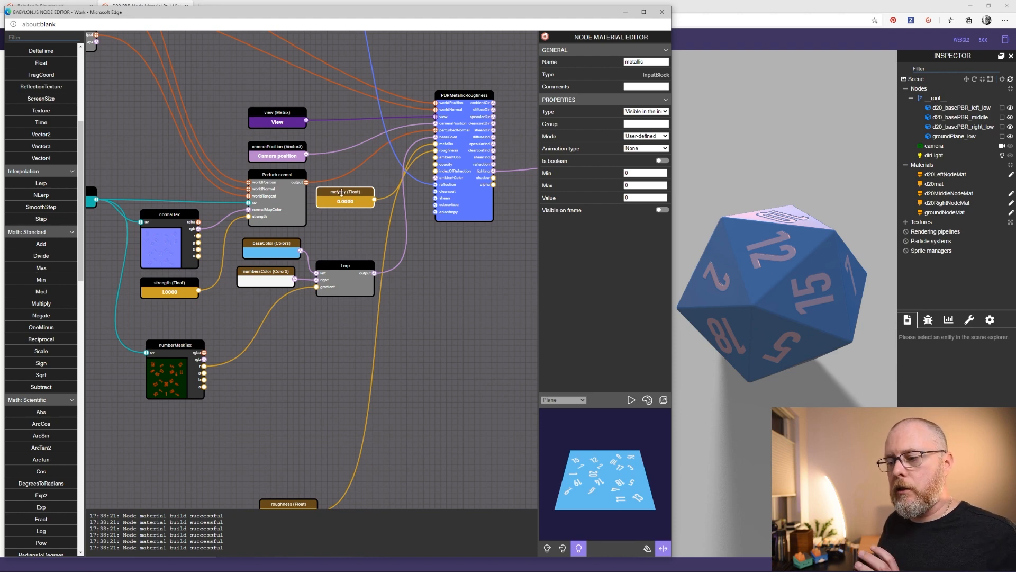
# Move the roughness input up below the colour Lerp and set its value to 0.2.
pyautogui.moveTo(299, 424); pyautogui.dragTo(291, 390)
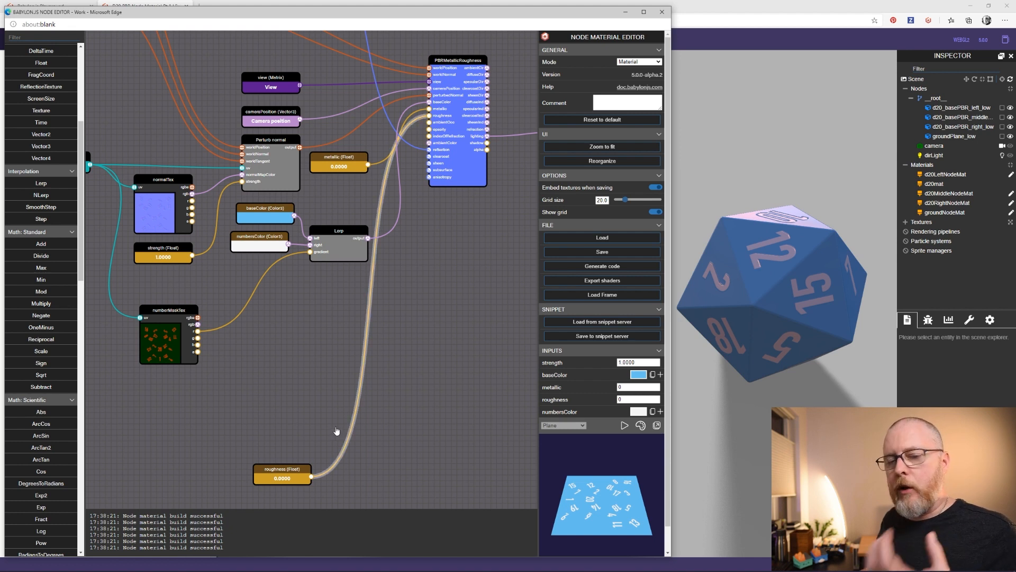
pyautogui.moveTo(293, 480); pyautogui.dragTo(315, 311)
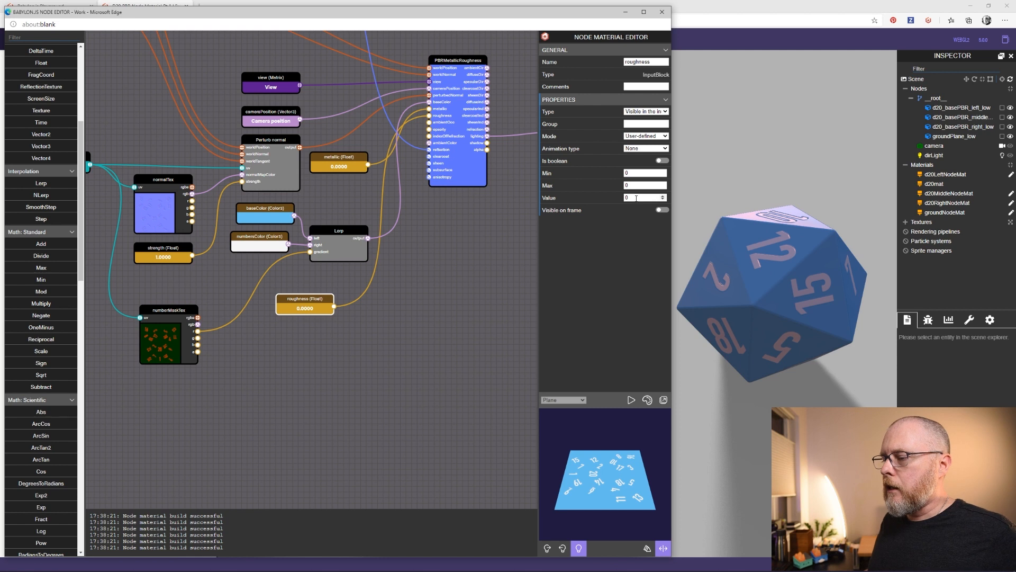
pyautogui.moveTo(637, 198); pyautogui.dragTo(622, 200)
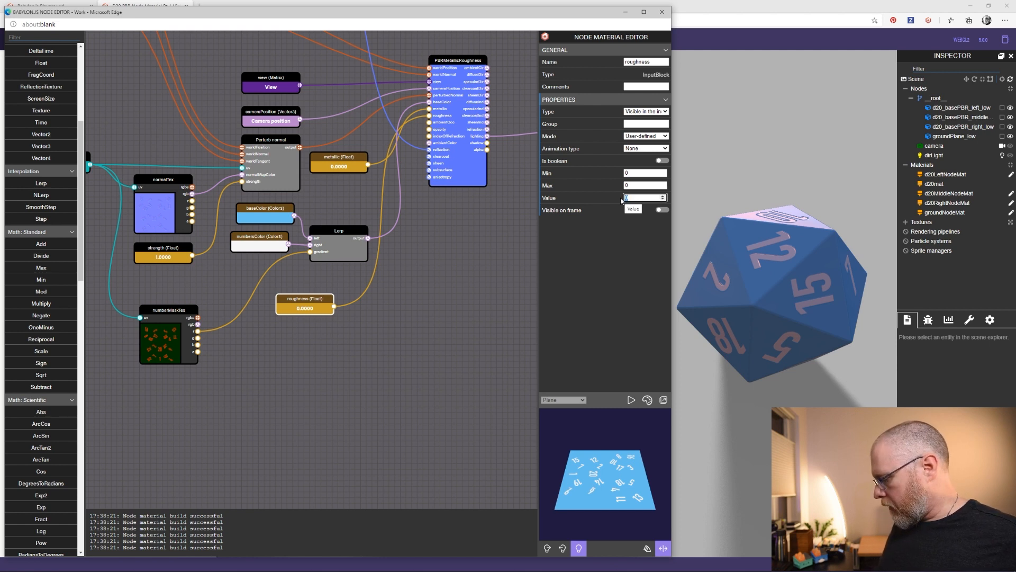
pyautogui.write('0.2')
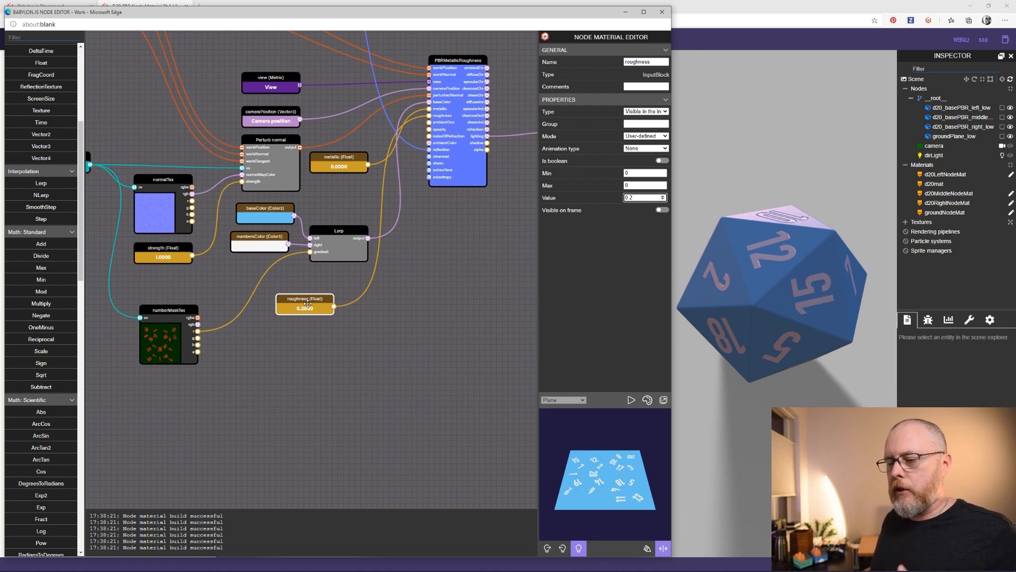
# Duplicate the roughness input directly beneath the original and rename the copy roughnessNumbers.
pyautogui.moveTo(309, 305); pyautogui.dragTo(280, 330)
pyautogui.hotkey('ctrl', 'c')
pyautogui.hotkey('ctrl', 'v')
pyautogui.click(656, 62)
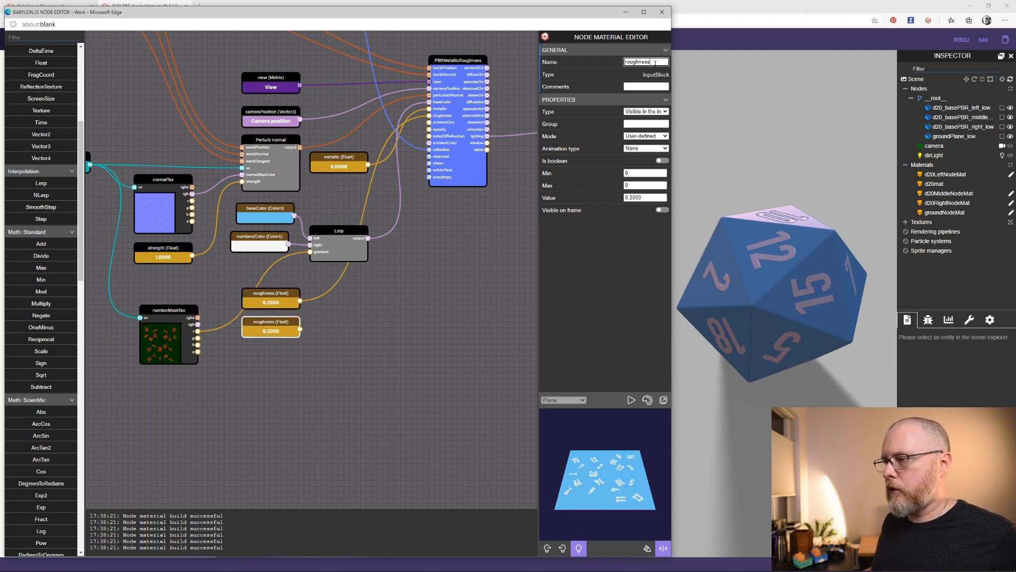
pyautogui.write('Numbers')
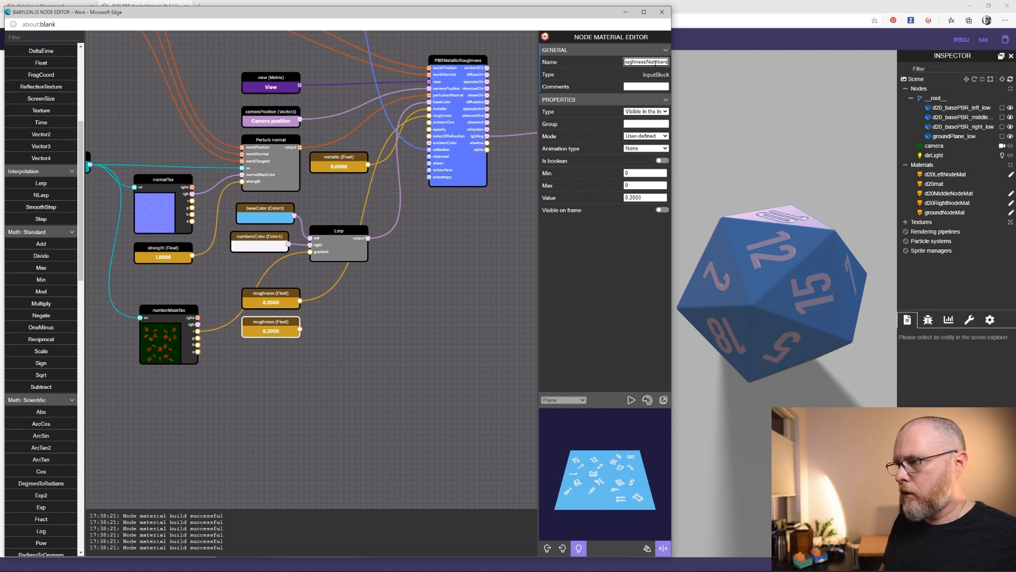
pyautogui.press('Return')
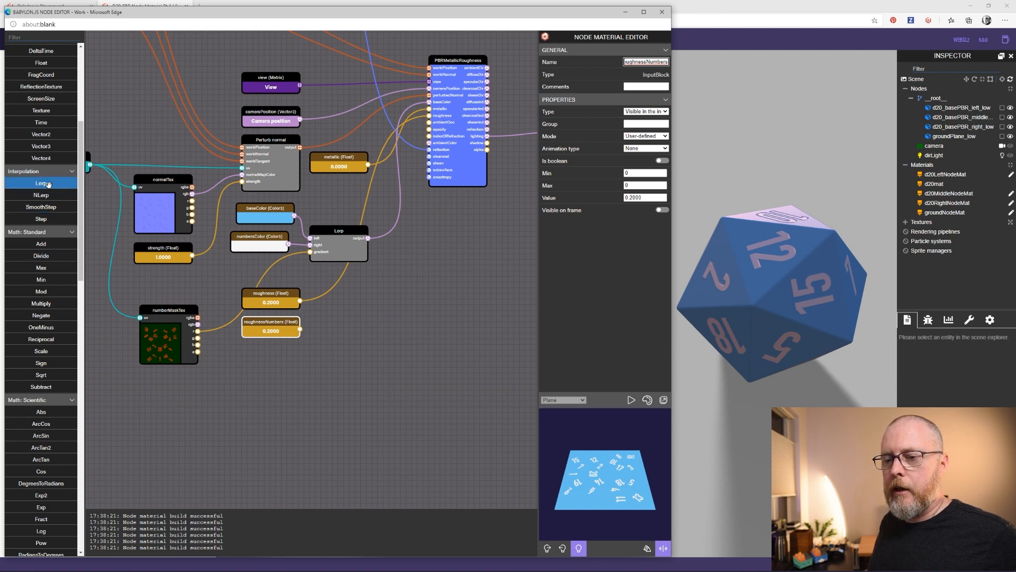
# Add a Lerp of roughness and roughnessNumbers with numberMaskTex's red channel as gradient, and connect its output to the PBR block's roughness.
pyautogui.moveTo(41, 183); pyautogui.dragTo(199, 331)
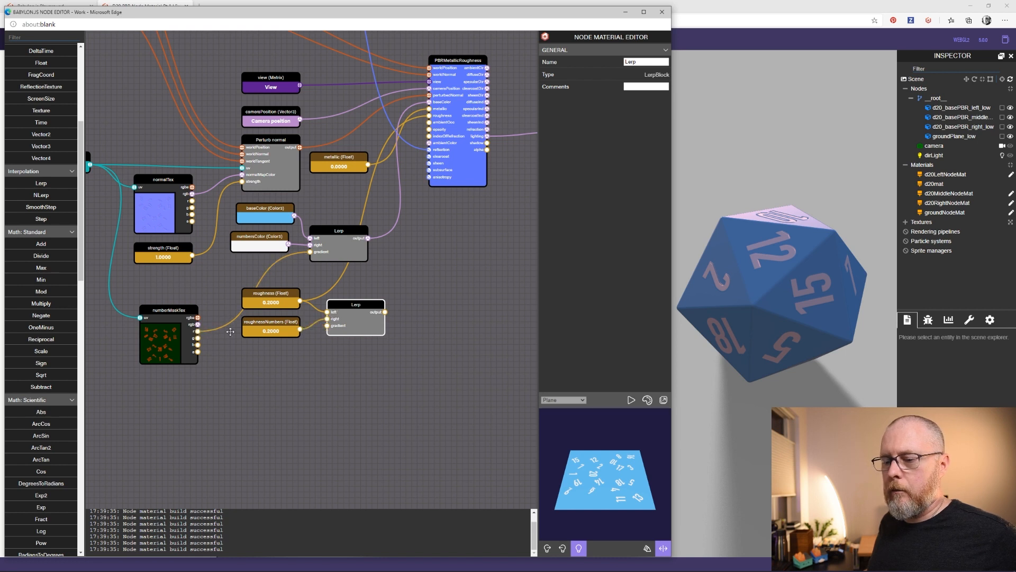
pyautogui.click(260, 327)
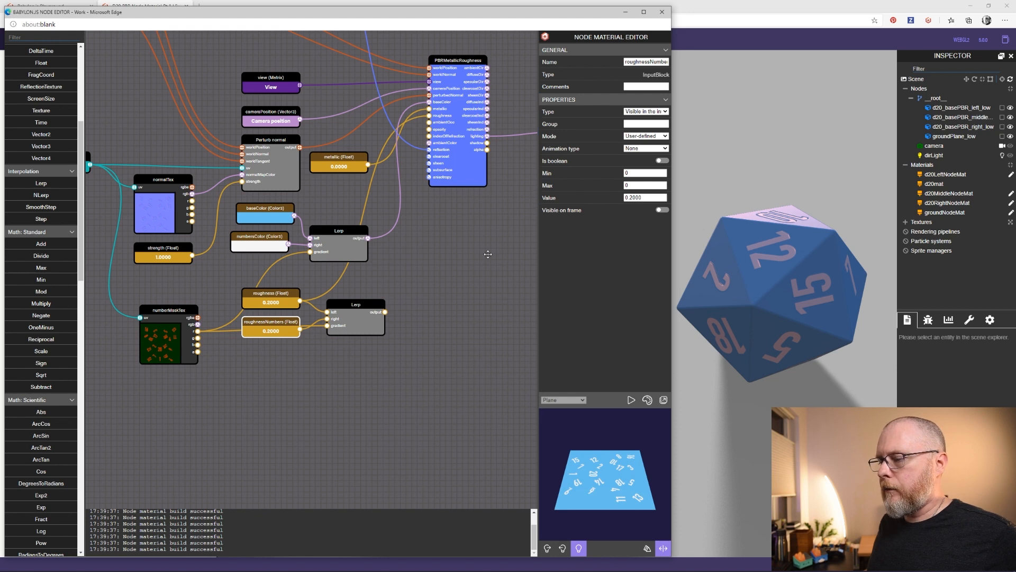
pyautogui.click(646, 197)
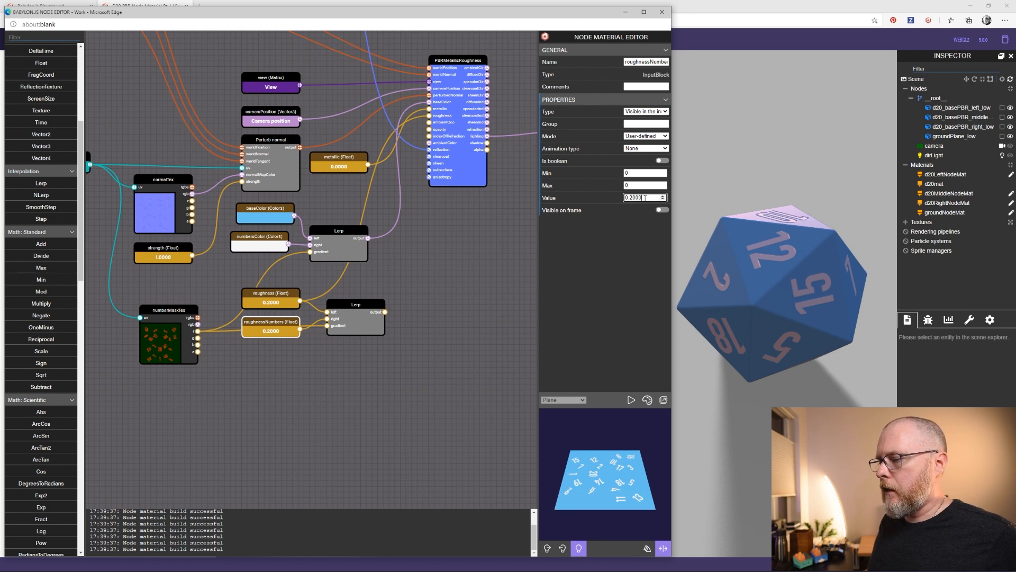
pyautogui.click(385, 312)
pyautogui.moveTo(385, 311); pyautogui.dragTo(430, 115)
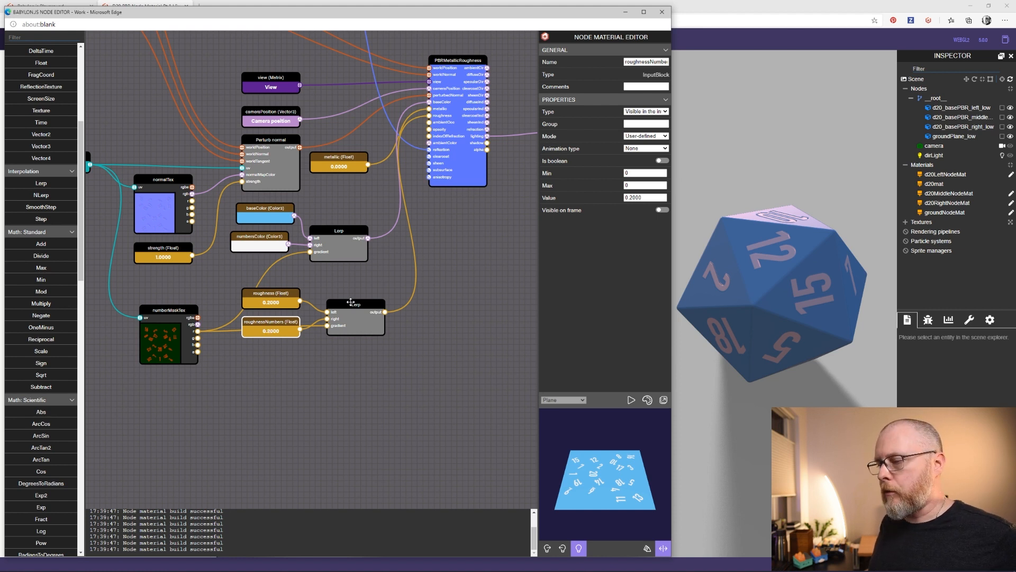
# Set roughnessNumbers to 0.6 and stack both roughness inputs and their Lerp directly beneath the base colour group.
pyautogui.moveTo(631, 198); pyautogui.dragTo(648, 195)
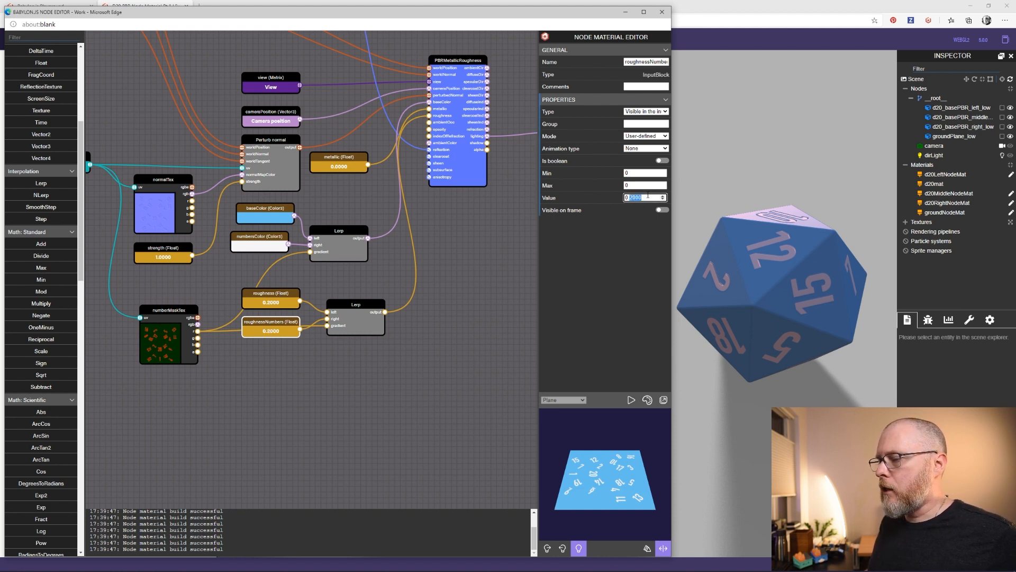
pyautogui.write('8')
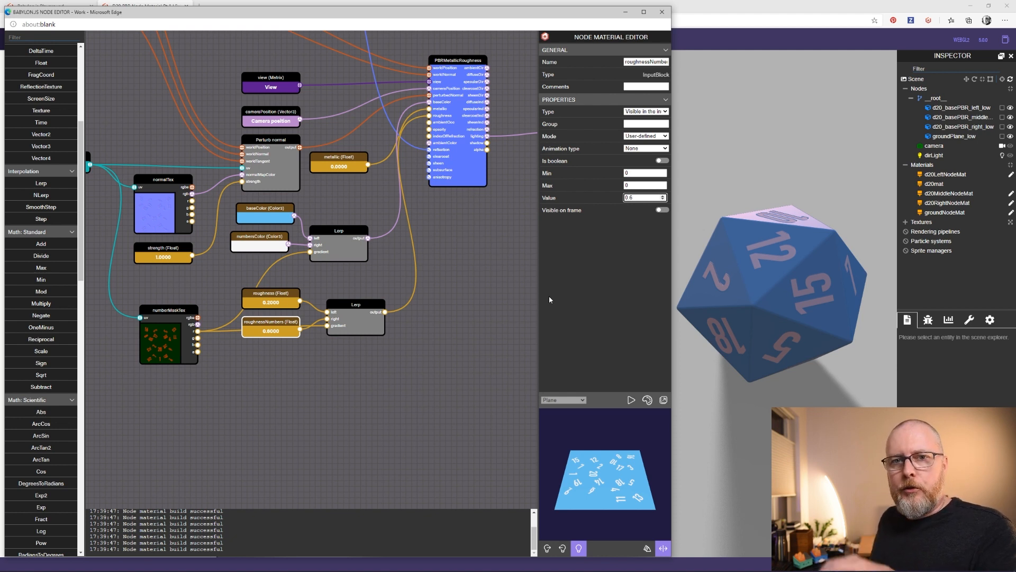
pyautogui.moveTo(280, 293); pyautogui.dragTo(268, 265)
pyautogui.moveTo(347, 300); pyautogui.dragTo(330, 271)
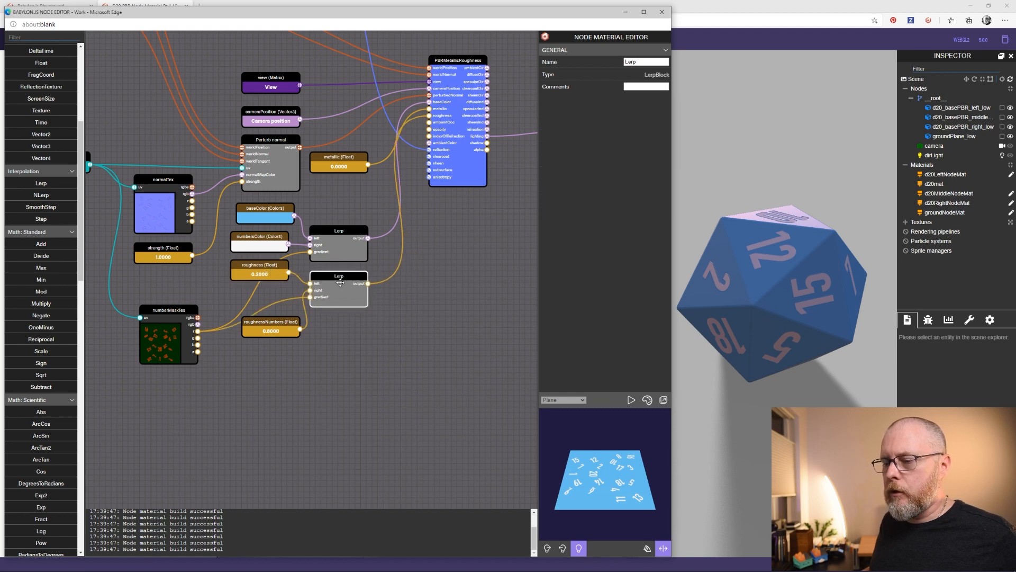
pyautogui.moveTo(269, 326); pyautogui.dragTo(258, 297)
# Add a Sheen block below the roughness Lerp and attach a new Float input to its intensity.
pyautogui.moveTo(379, 344); pyautogui.dragTo(352, 371)
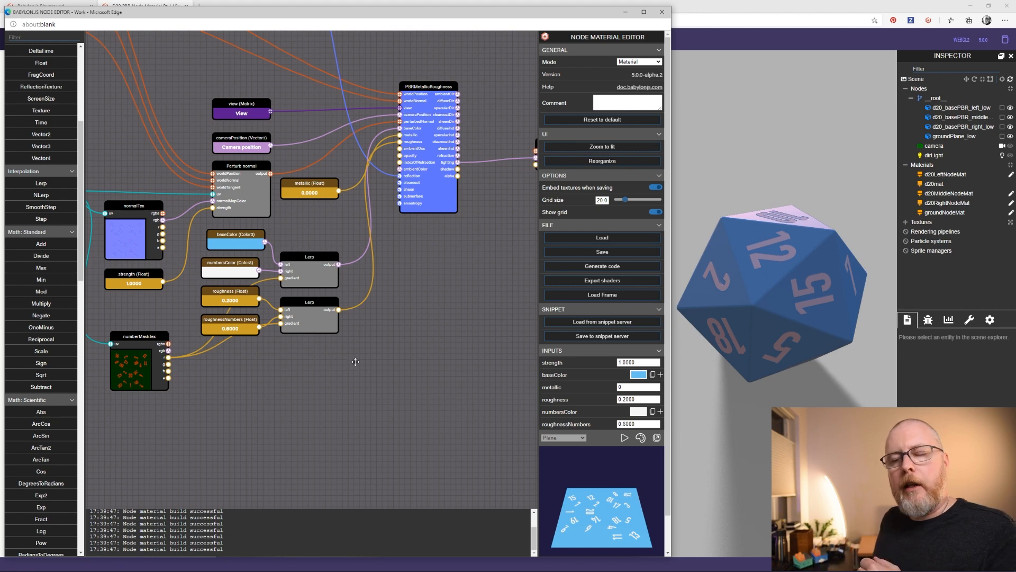
pyautogui.moveTo(351, 386); pyautogui.dragTo(392, 374)
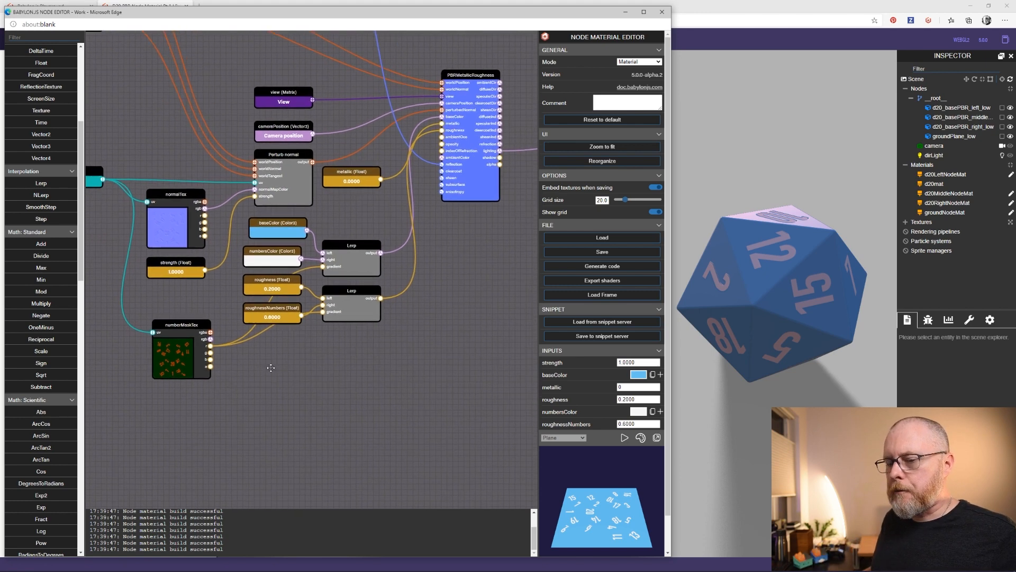
pyautogui.scroll(-15, 62, 339)
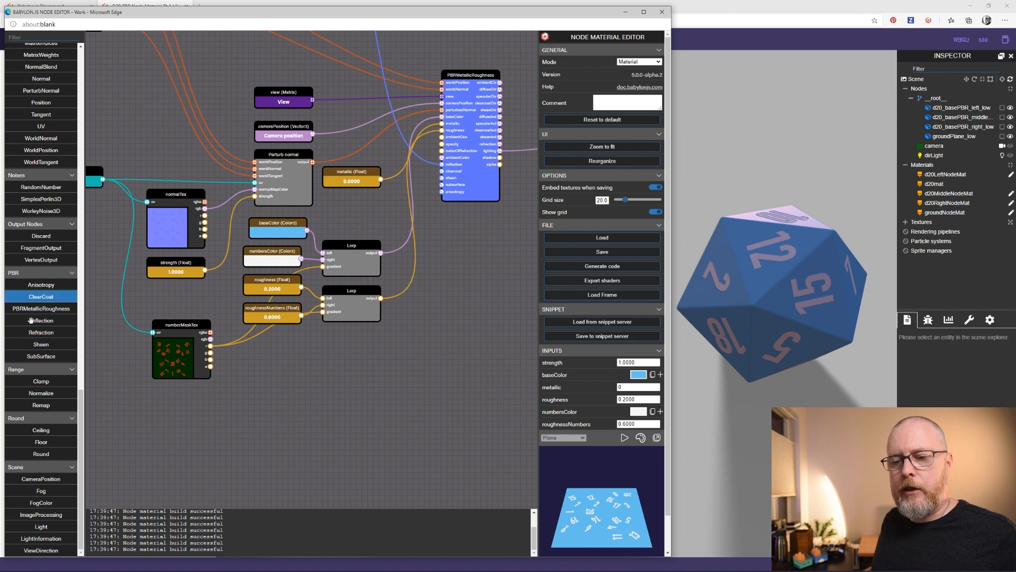
pyautogui.moveTo(45, 347); pyautogui.dragTo(358, 360)
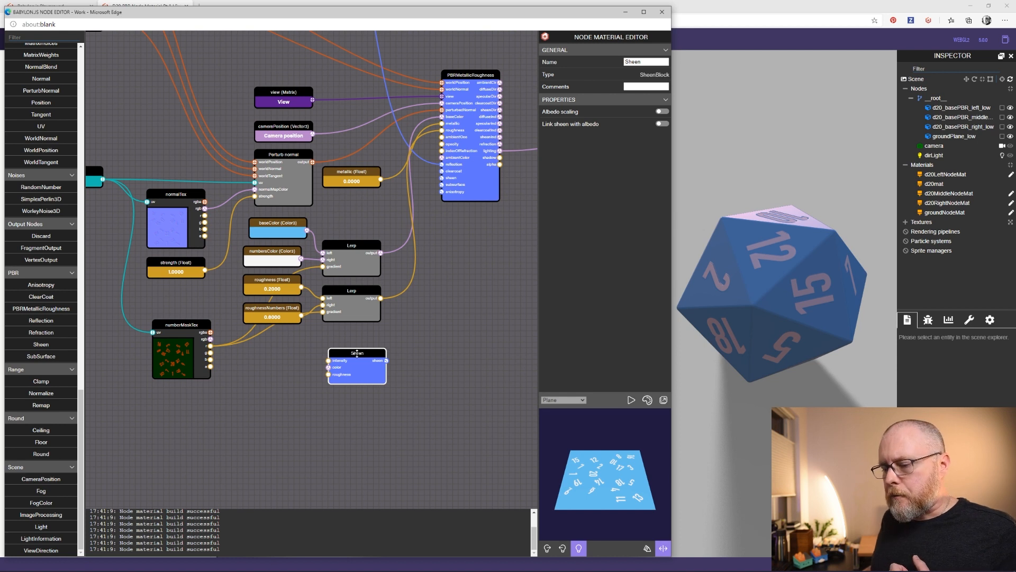
pyautogui.moveTo(357, 353); pyautogui.dragTo(363, 359)
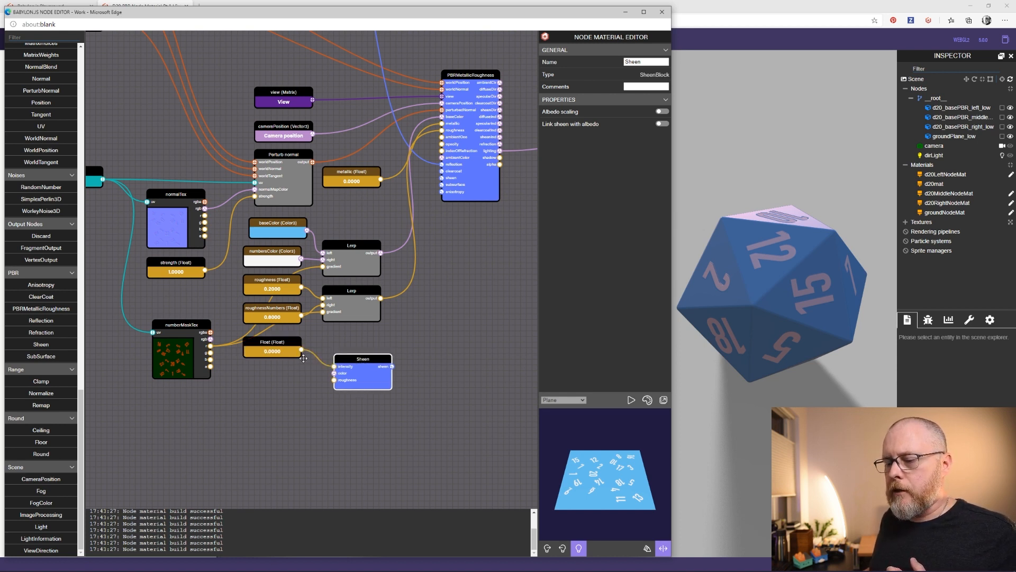
# Rename the Sheen block's Float input sheenIntensity and set its type to Visible in the inspector.
pyautogui.click(272, 342)
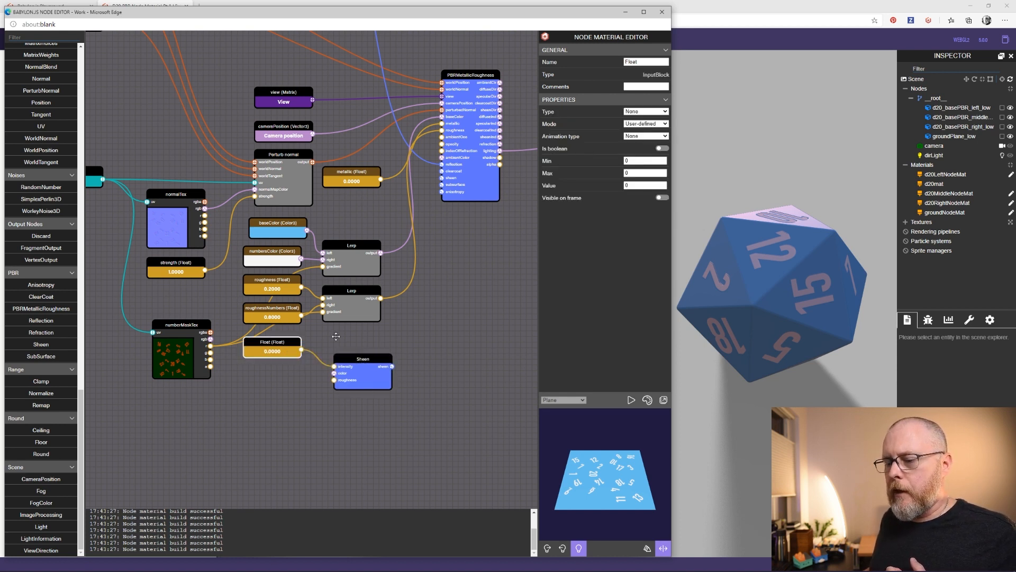
pyautogui.doubleClick(654, 62)
pyautogui.write('she')
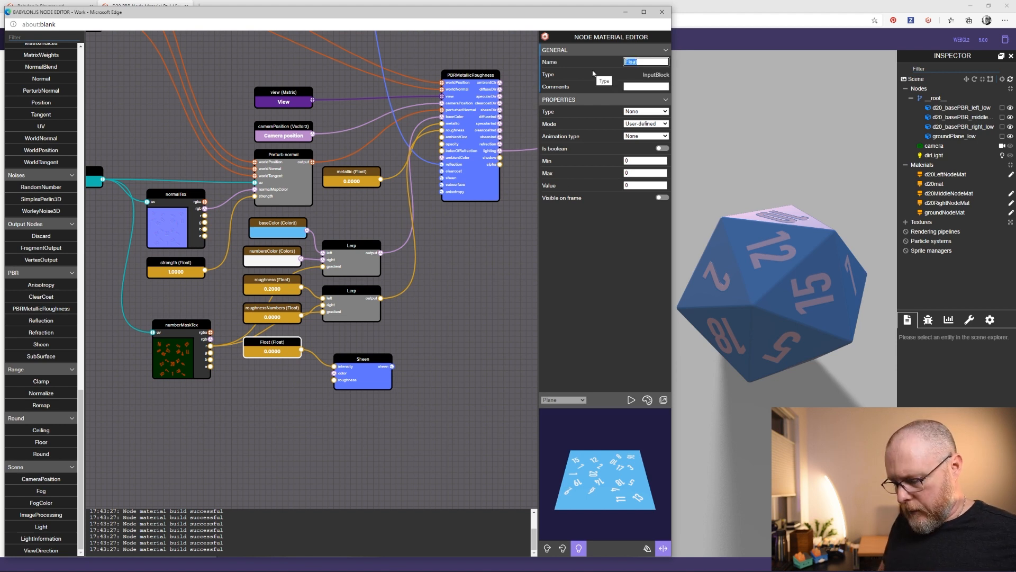
pyautogui.write('enIntensit')
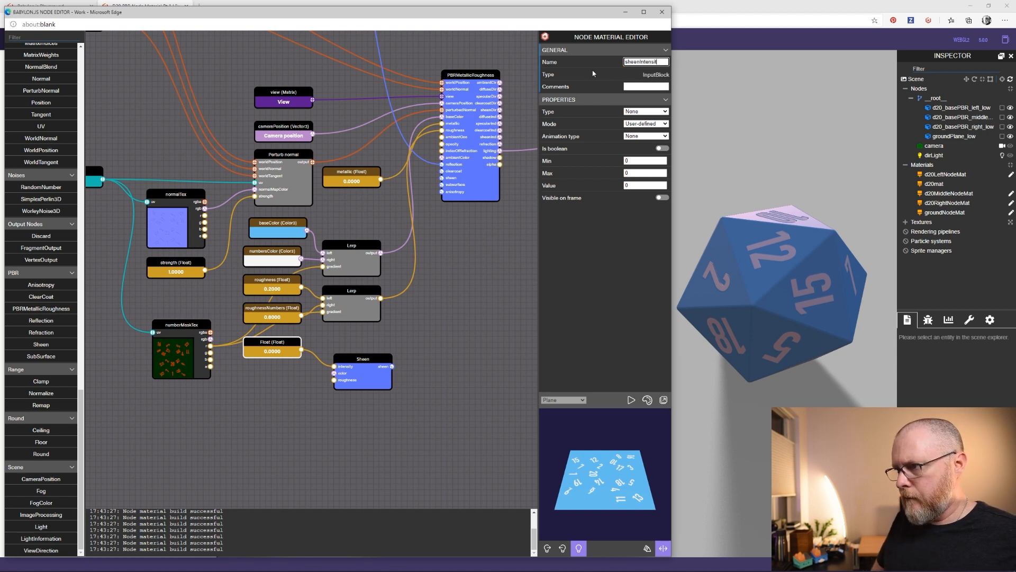
pyautogui.write('y')
pyautogui.click(646, 111)
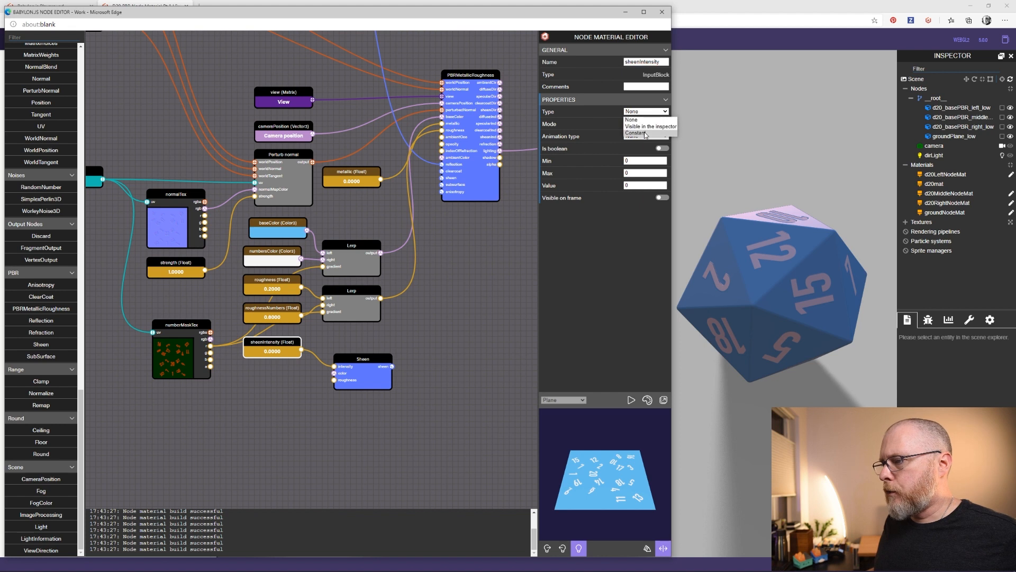
pyautogui.click(646, 127)
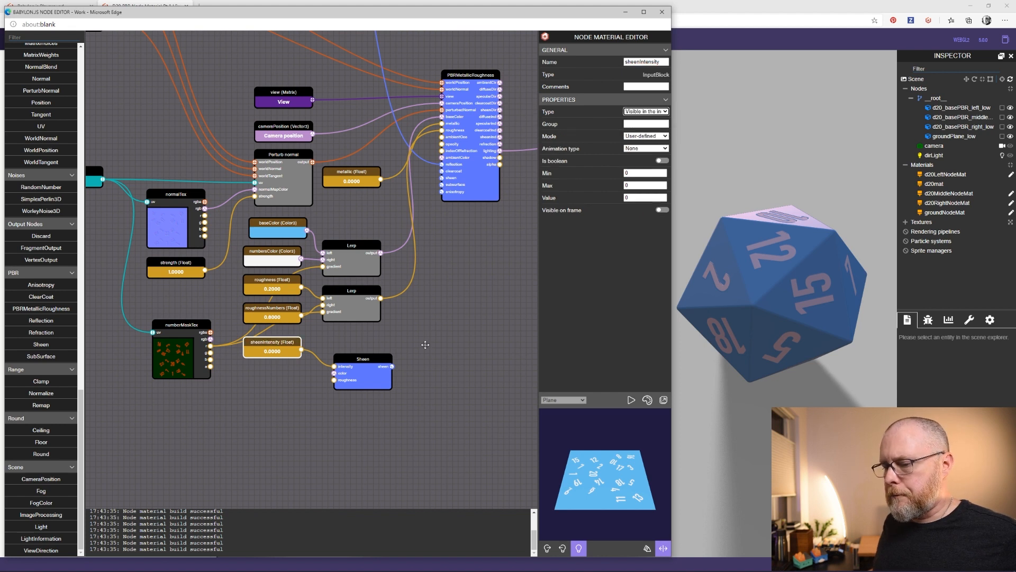
# Set the sheenIntensity value to 1.
pyautogui.click(284, 351)
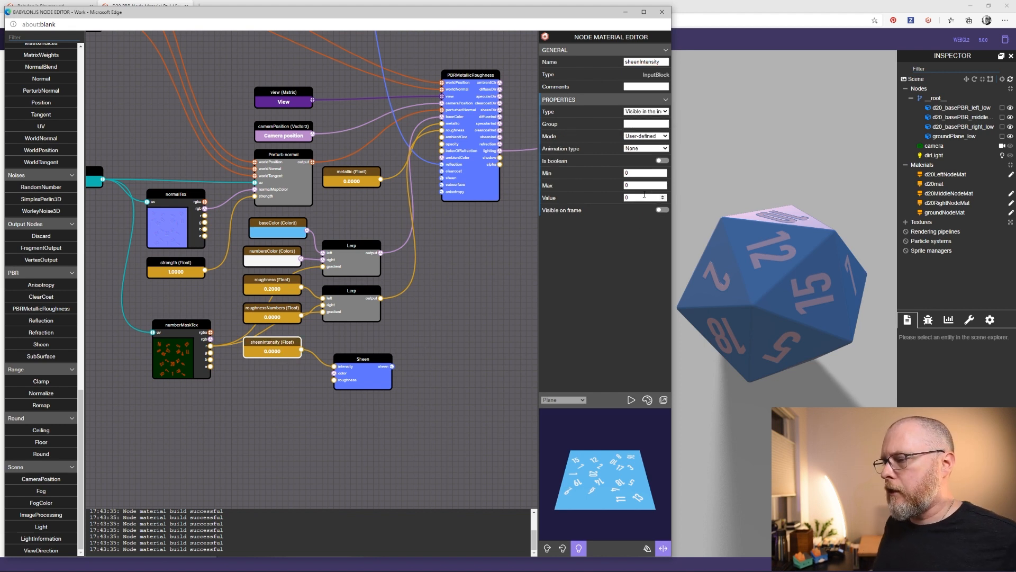
pyautogui.moveTo(642, 198); pyautogui.dragTo(589, 202)
pyautogui.write('41')
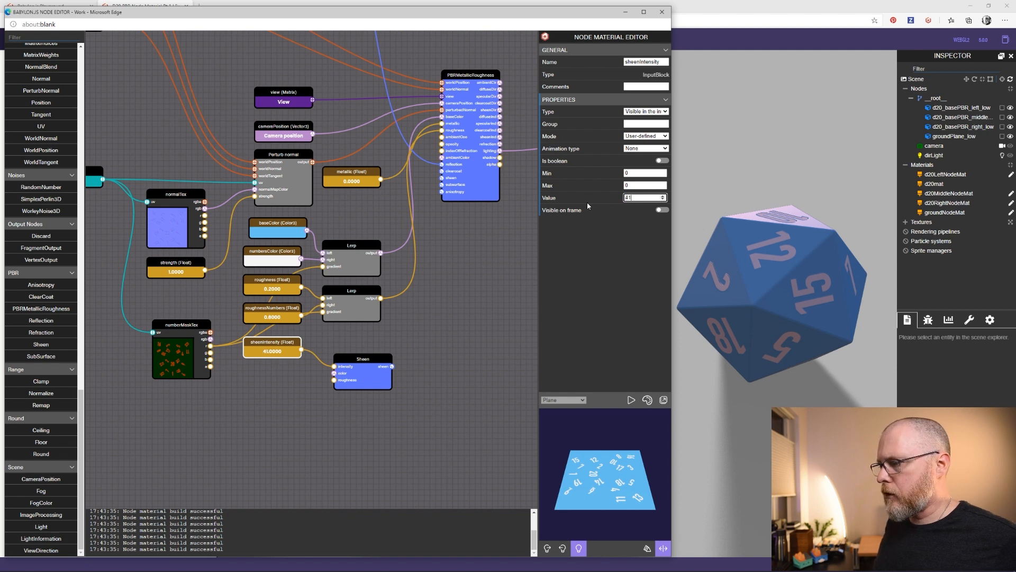
pyautogui.press('BackSpace')
pyautogui.press('BackSpace')
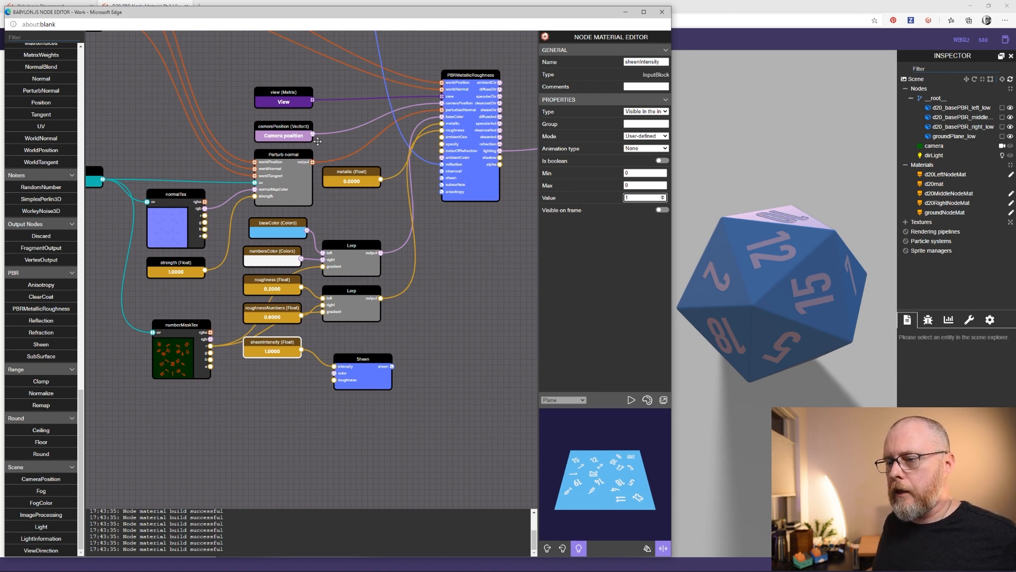
# Duplicate the baseColor input and place the copy directly below sheenIntensity.
pyautogui.click(267, 234)
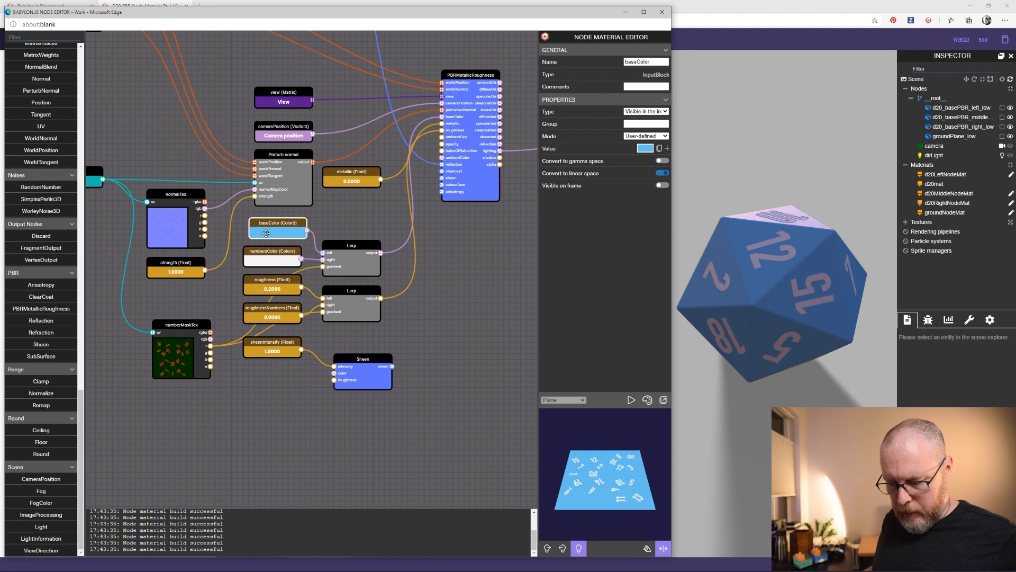
pyautogui.hotkey('ctrl', 'c')
pyautogui.hotkey('ctrl', 'v')
pyautogui.moveTo(252, 274); pyautogui.dragTo(277, 377)
# Rename the copied colour input sheenColor and connect it to the Sheen block's color input.
pyautogui.doubleClick(649, 62)
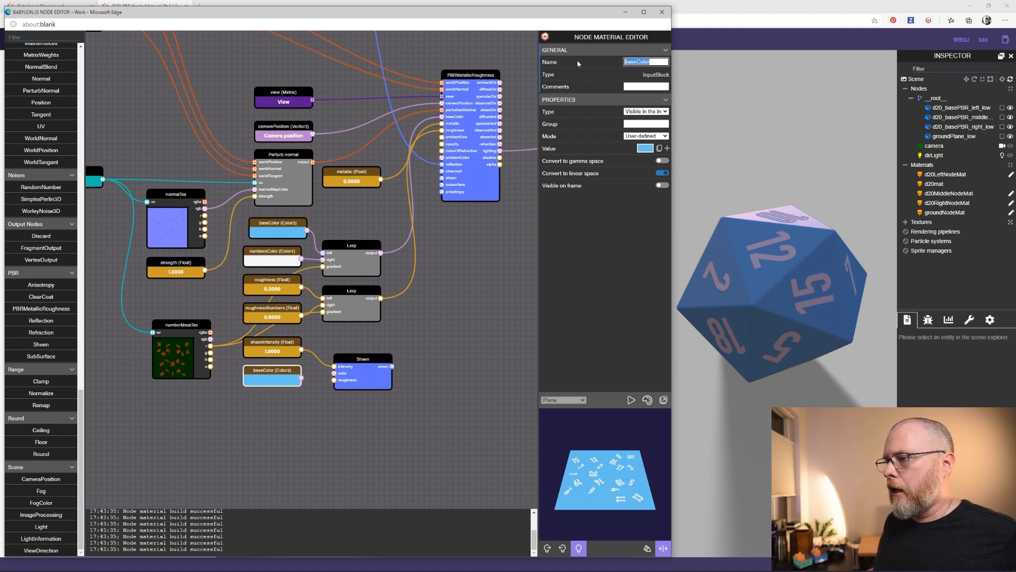
pyautogui.write('She')
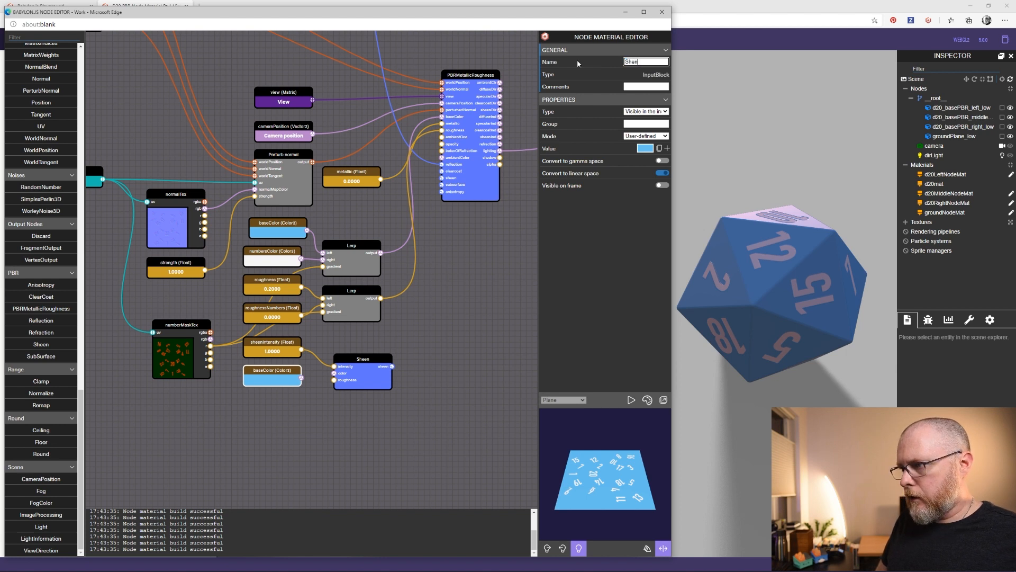
pyautogui.write('en')
pyautogui.press('BackSpace')
pyautogui.press('BackSpace')
pyautogui.press('BackSpace')
pyautogui.press('BackSpace')
pyautogui.press('BackSpace')
pyautogui.write('s')
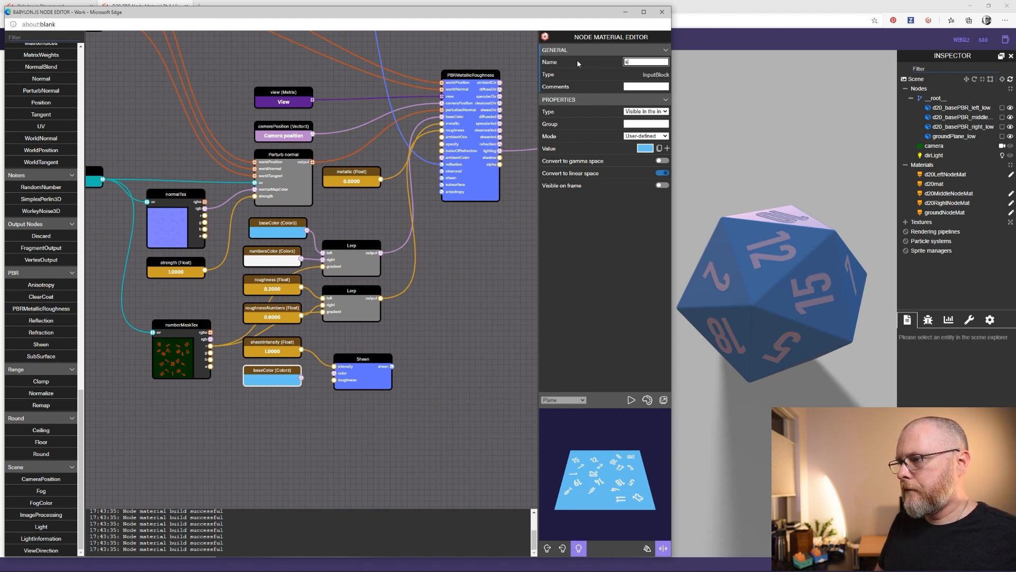
pyautogui.write('heenCOl')
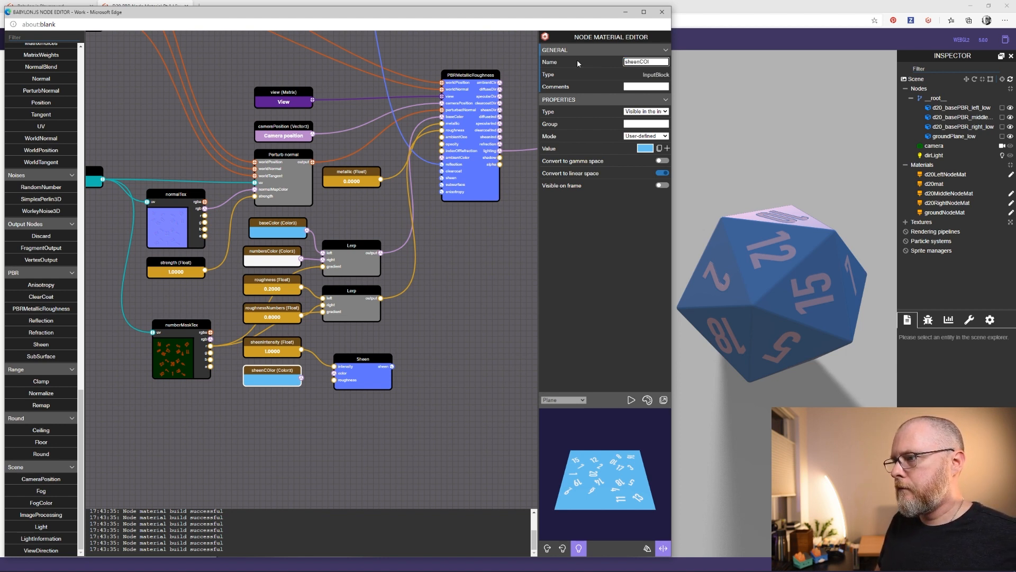
pyautogui.write('lor')
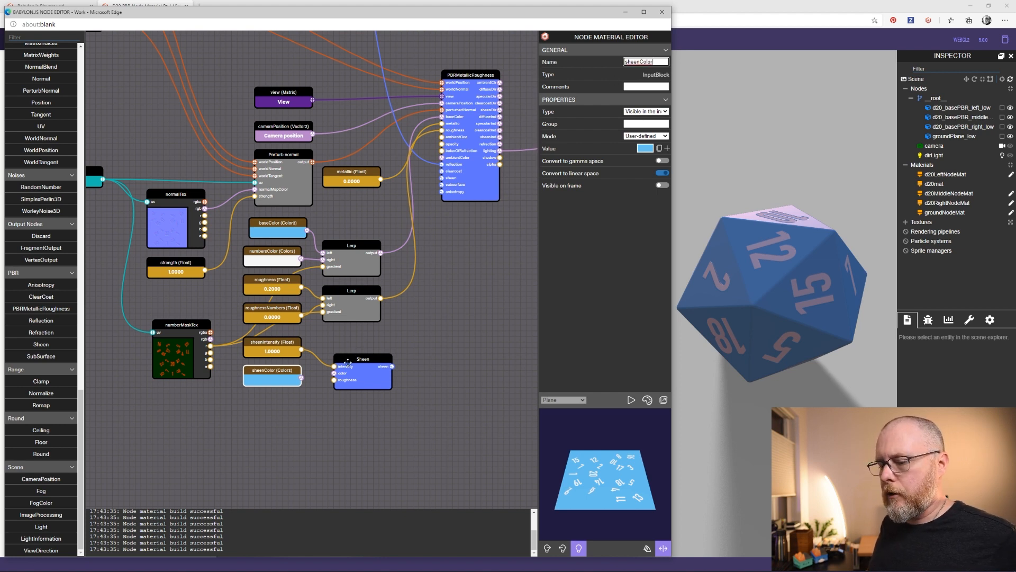
pyautogui.moveTo(300, 377); pyautogui.dragTo(334, 372)
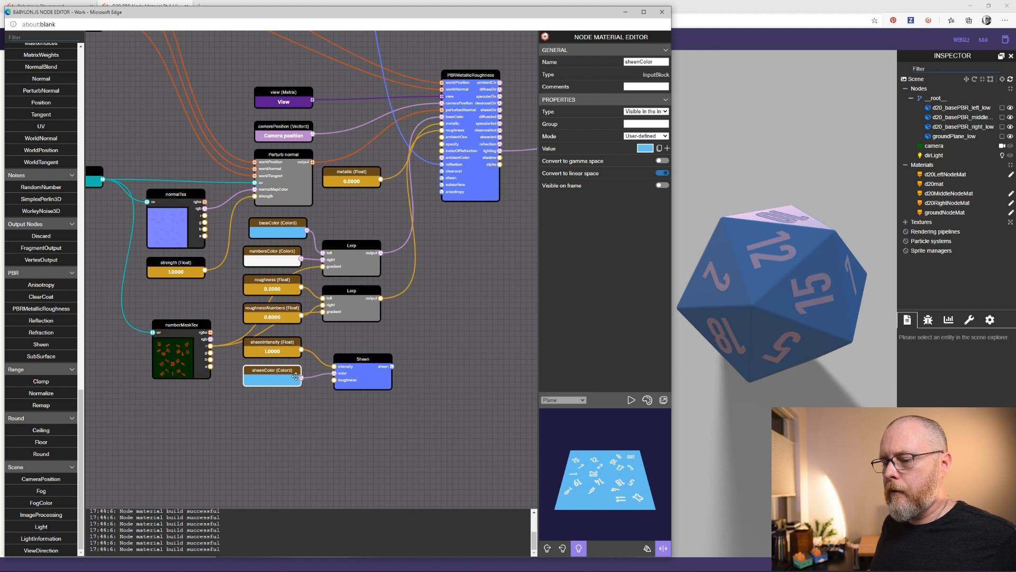
# Set the sheenColor value to a light purple, hex DC8AF9.
pyautogui.click(645, 148)
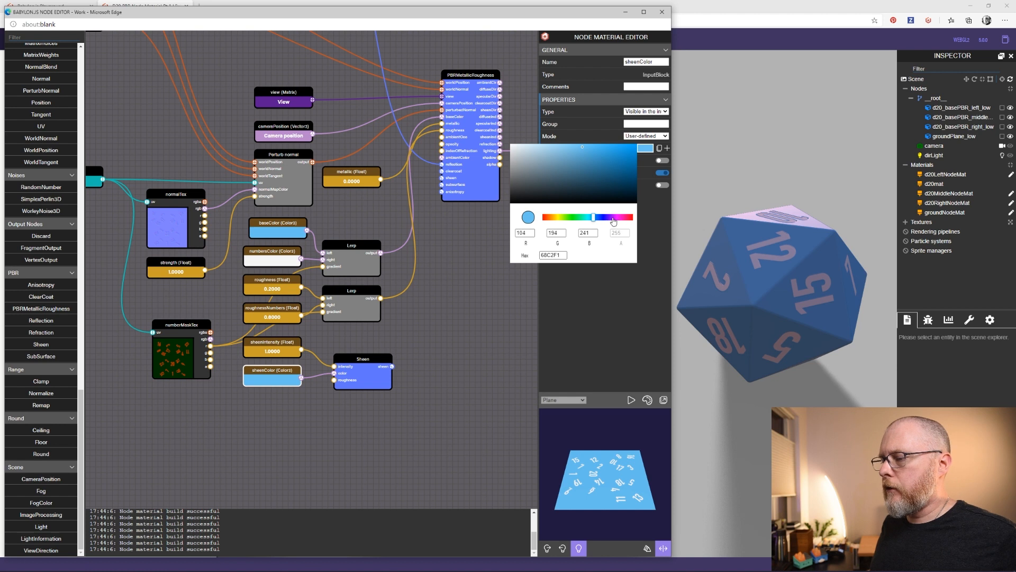
pyautogui.click(614, 218)
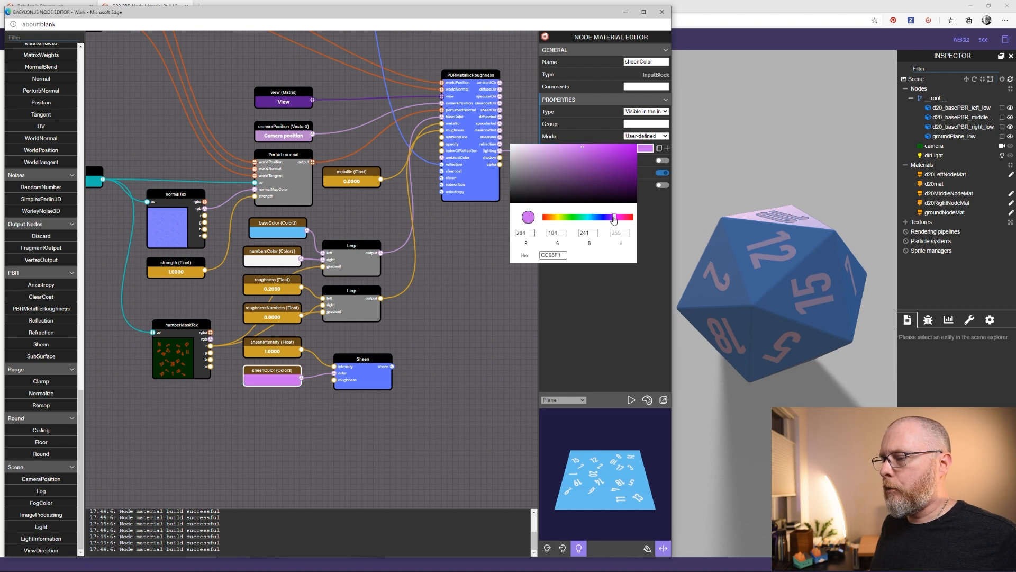
pyautogui.click(569, 149)
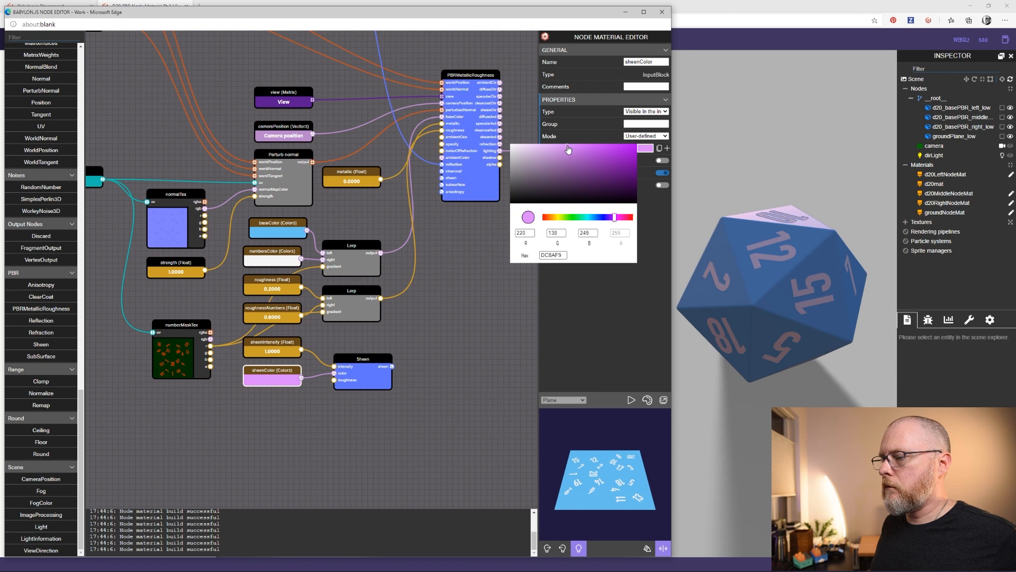
pyautogui.click(502, 262)
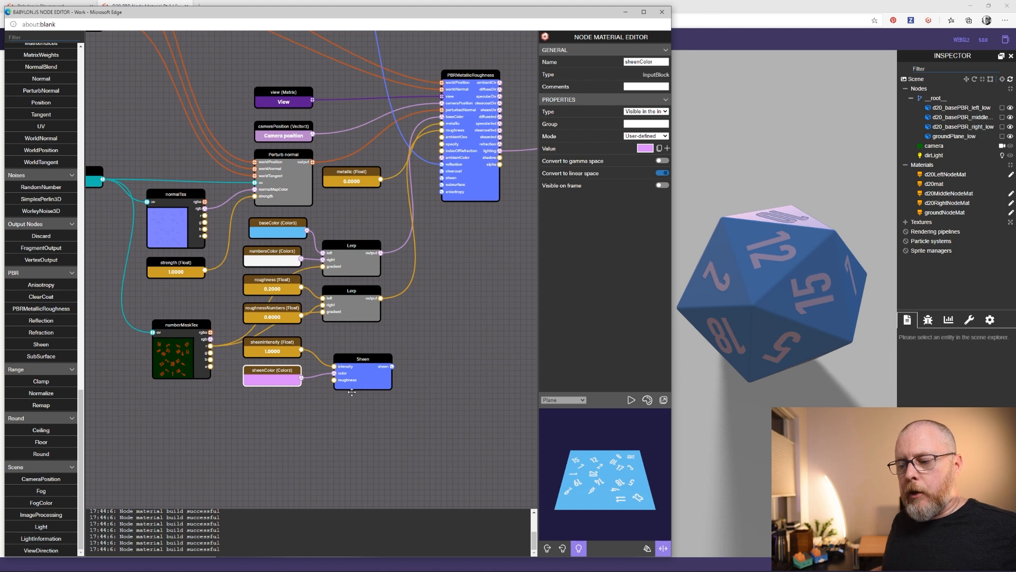
# Attach a new Float input to the Sheen block's roughness, name it sheenRoughness and set its type to Visible in the inspector.
pyautogui.moveTo(334, 380); pyautogui.dragTo(277, 404)
pyautogui.click(277, 410)
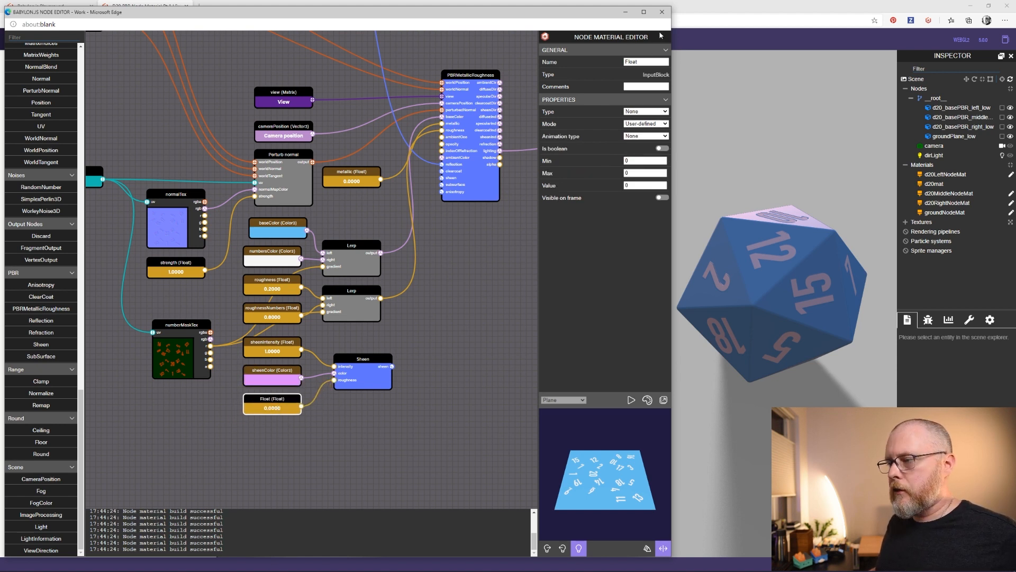
pyautogui.doubleClick(646, 62)
pyautogui.write('sheen')
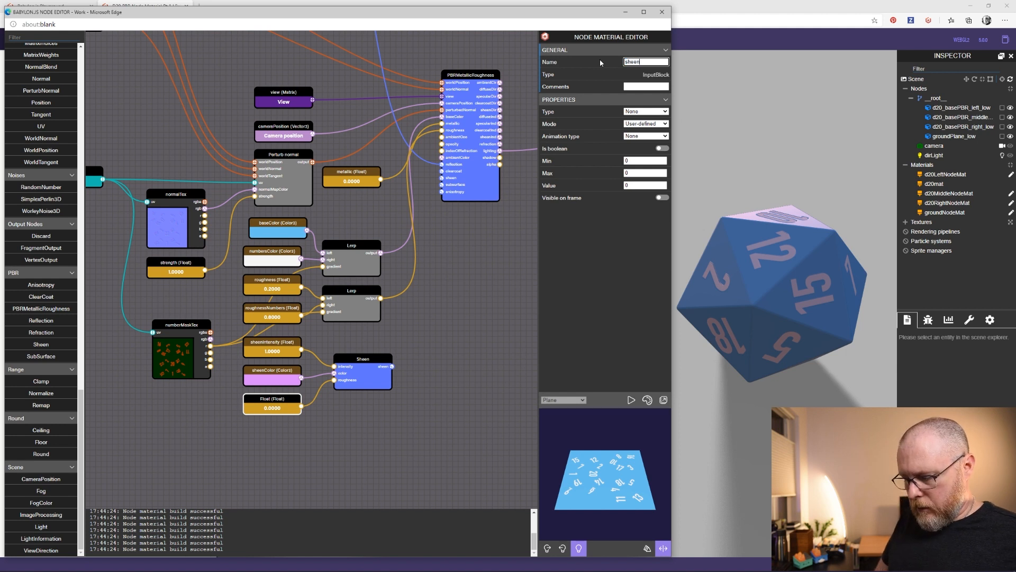
pyautogui.write('Roughness')
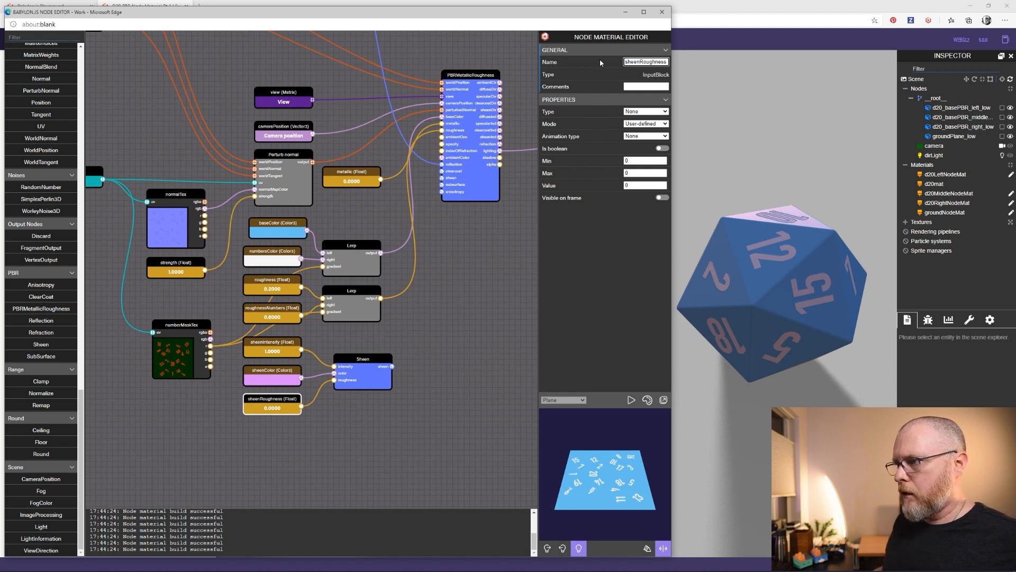
pyautogui.click(638, 110)
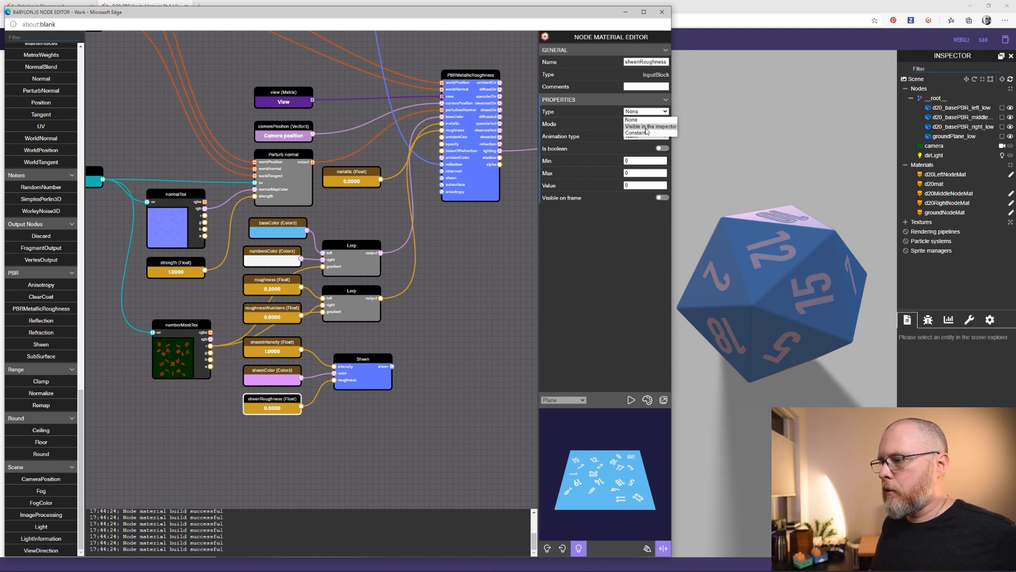
pyautogui.click(647, 131)
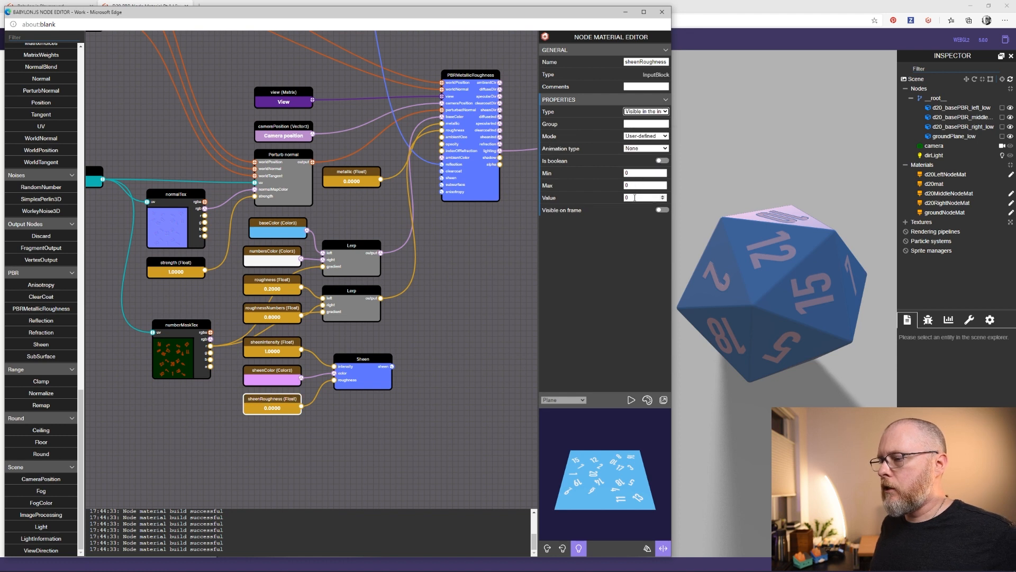
# Set sheenRoughness to 0.5 and connect the Sheen block's output to the sheen input of PBRMetallicRoughness.
pyautogui.click(635, 197)
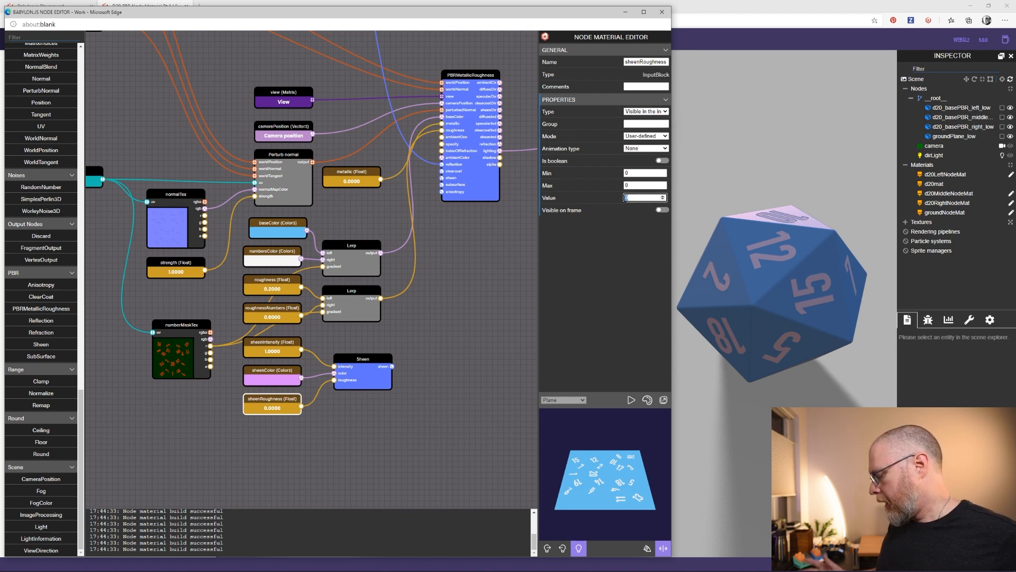
pyautogui.write('.5')
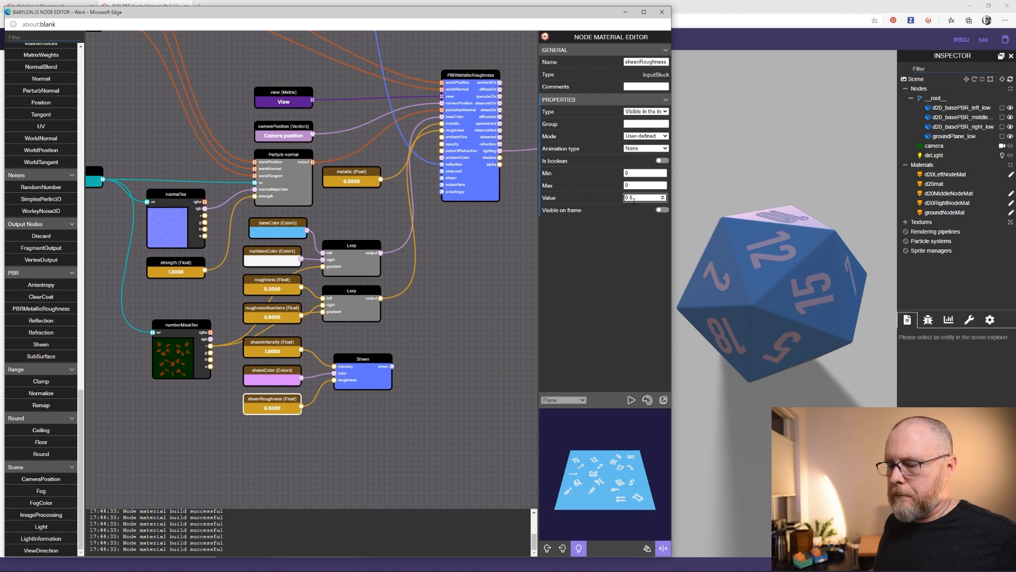
pyautogui.moveTo(392, 367); pyautogui.dragTo(442, 178)
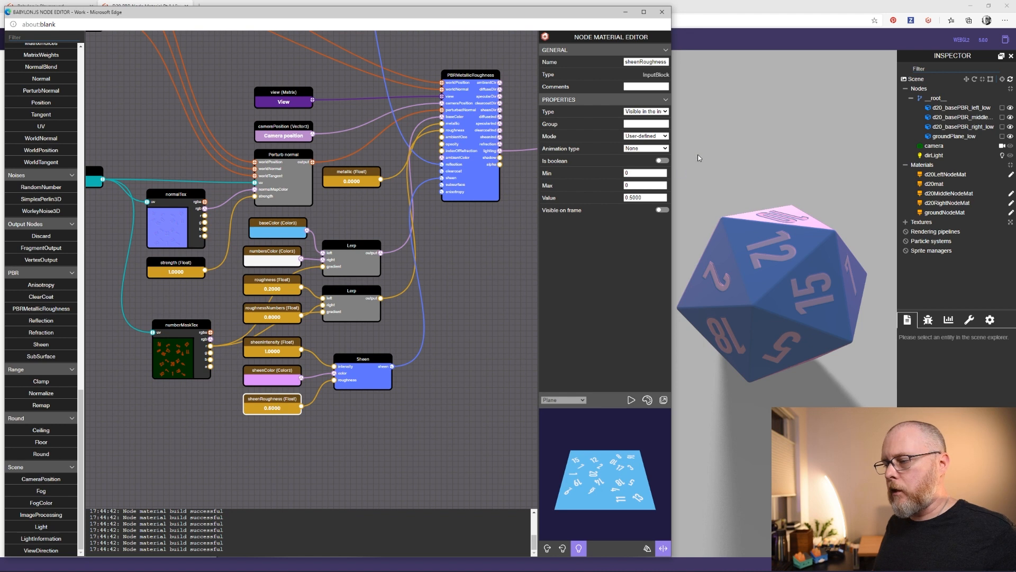
# Compare the die's sheen with sheenRoughness at 0.1 and 0.9, and return the value to 0.5.
pyautogui.moveTo(645, 197); pyautogui.dragTo(631, 198)
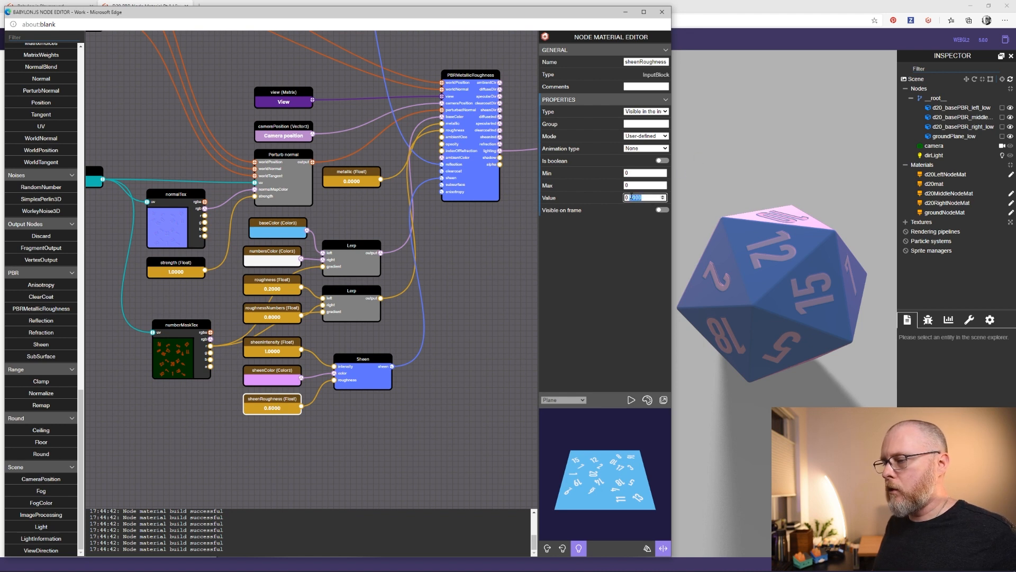
pyautogui.write('.1')
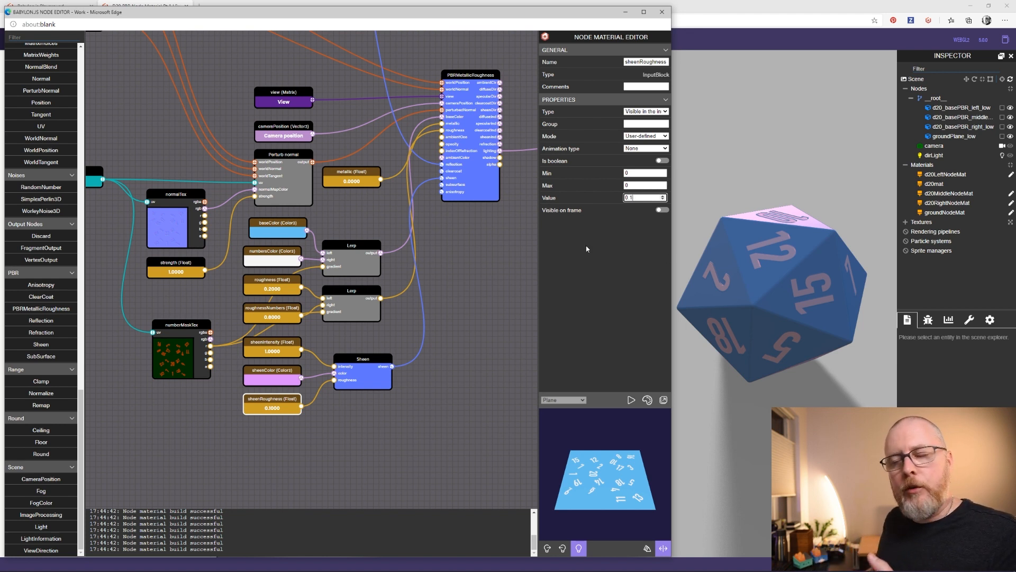
pyautogui.moveTo(633, 197); pyautogui.dragTo(630, 196)
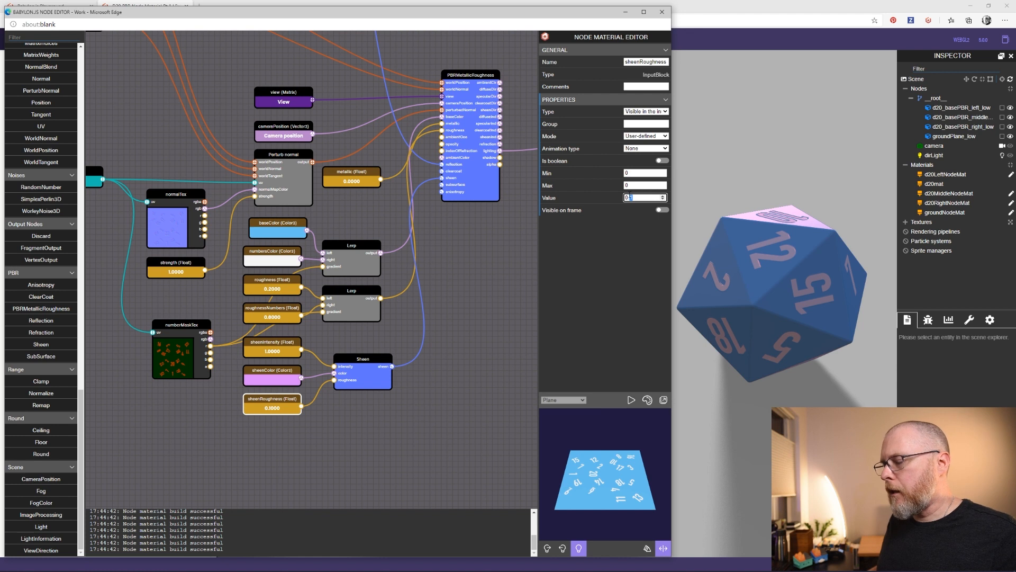
pyautogui.write('9')
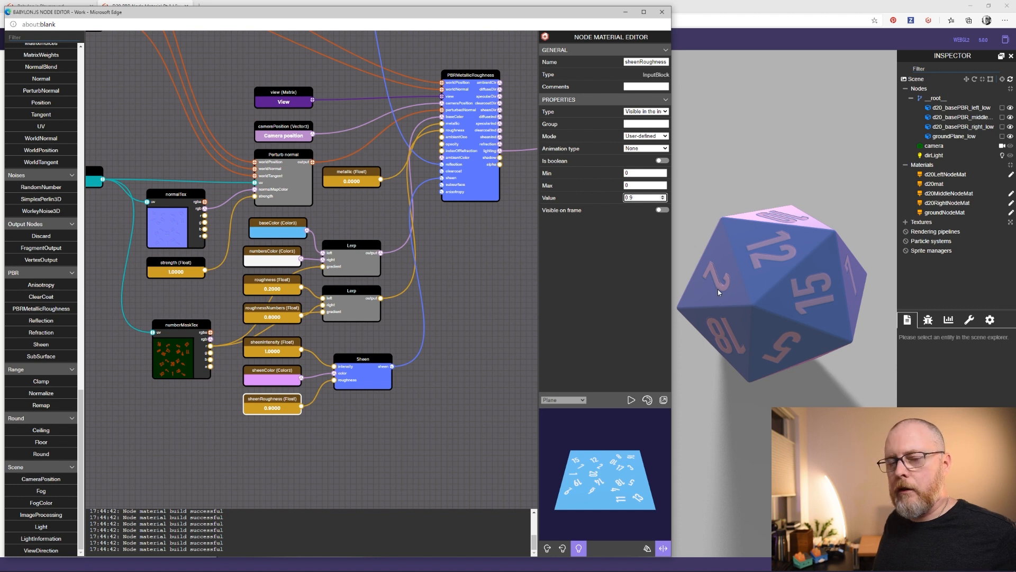
pyautogui.doubleClick(631, 197)
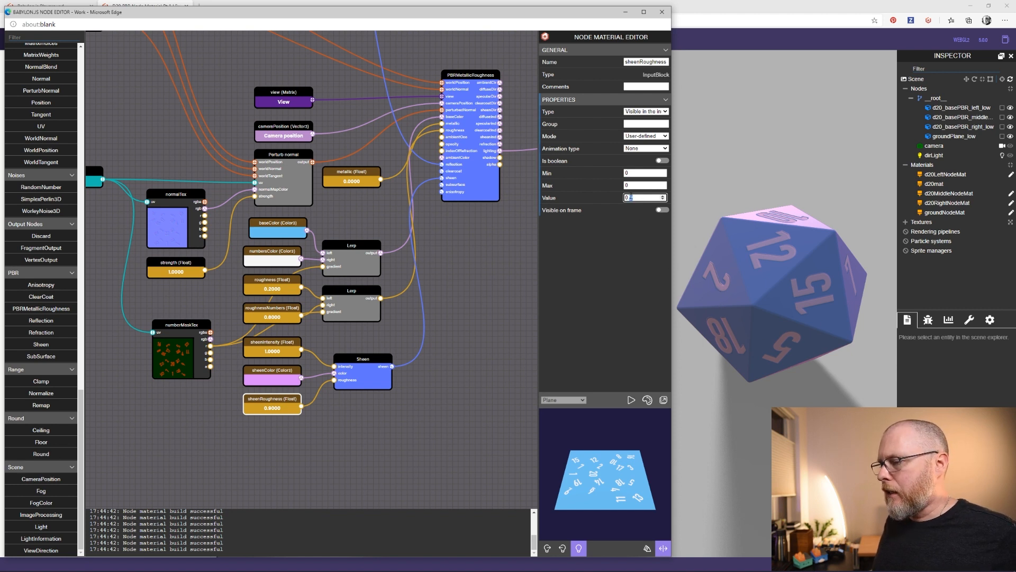
pyautogui.write('6')
pyautogui.press('BackSpace')
pyautogui.write('5')
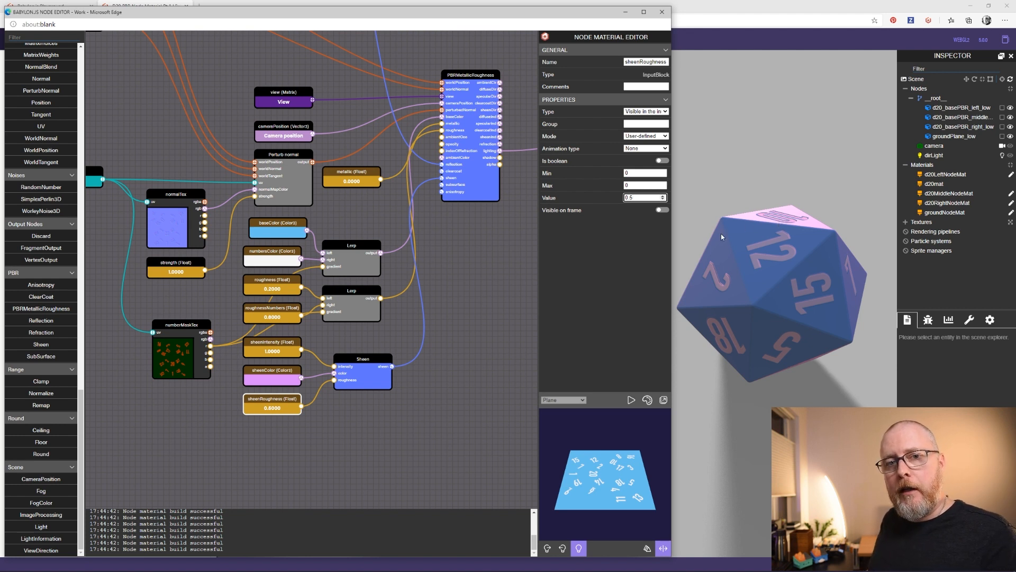
# Move the Sheen block farther from its inputs and shift sheenRoughness and sheenColor down to free space below sheenIntensity.
pyautogui.moveTo(367, 431); pyautogui.dragTo(422, 438)
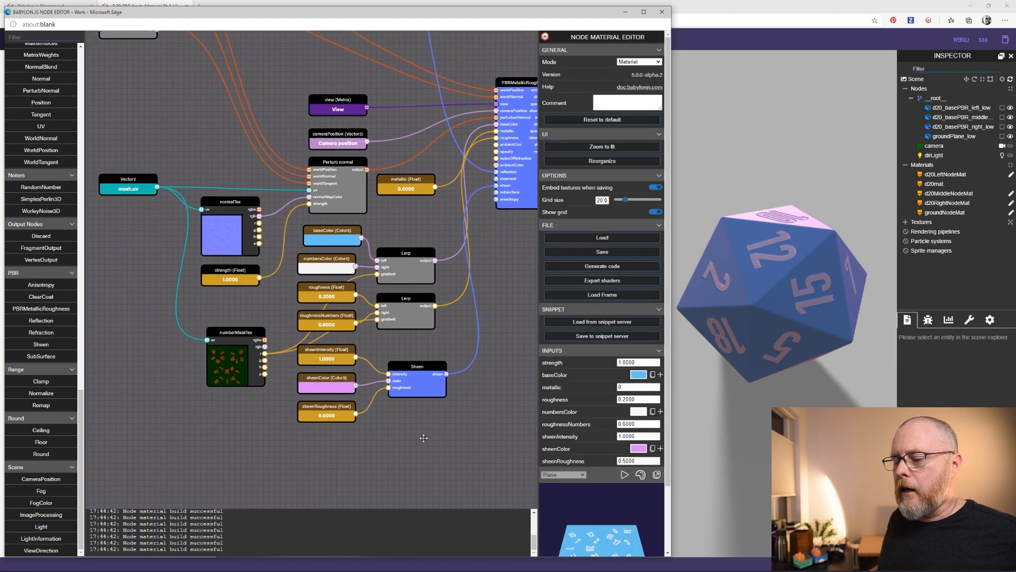
pyautogui.moveTo(410, 376); pyautogui.dragTo(495, 381)
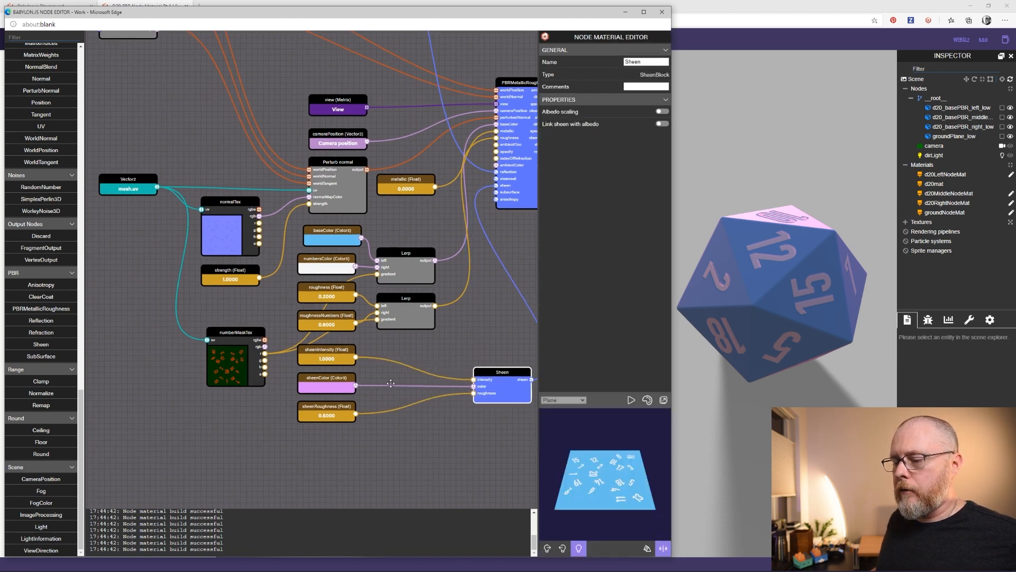
pyautogui.moveTo(386, 463); pyautogui.dragTo(351, 420)
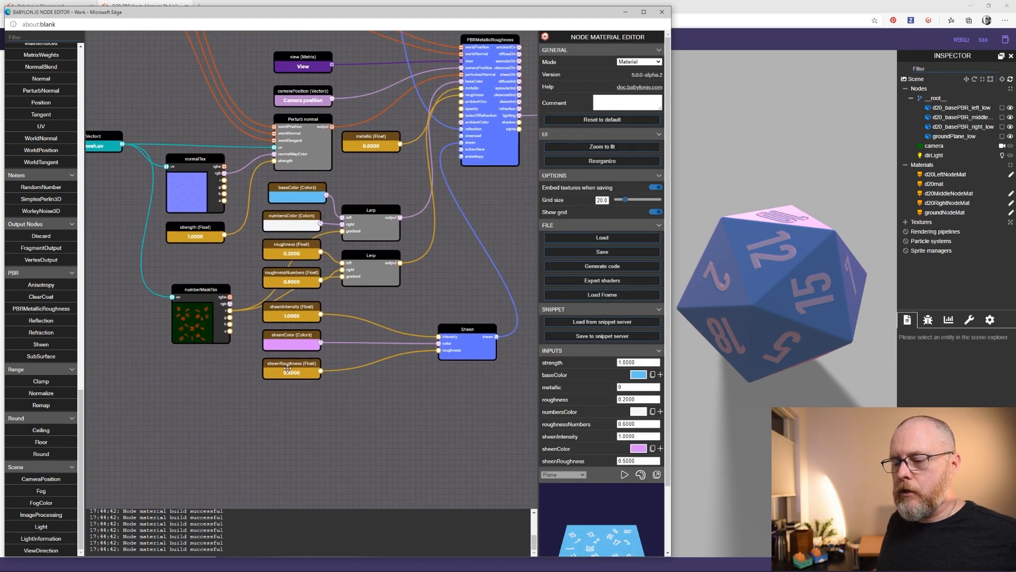
pyautogui.moveTo(285, 374); pyautogui.dragTo(290, 437)
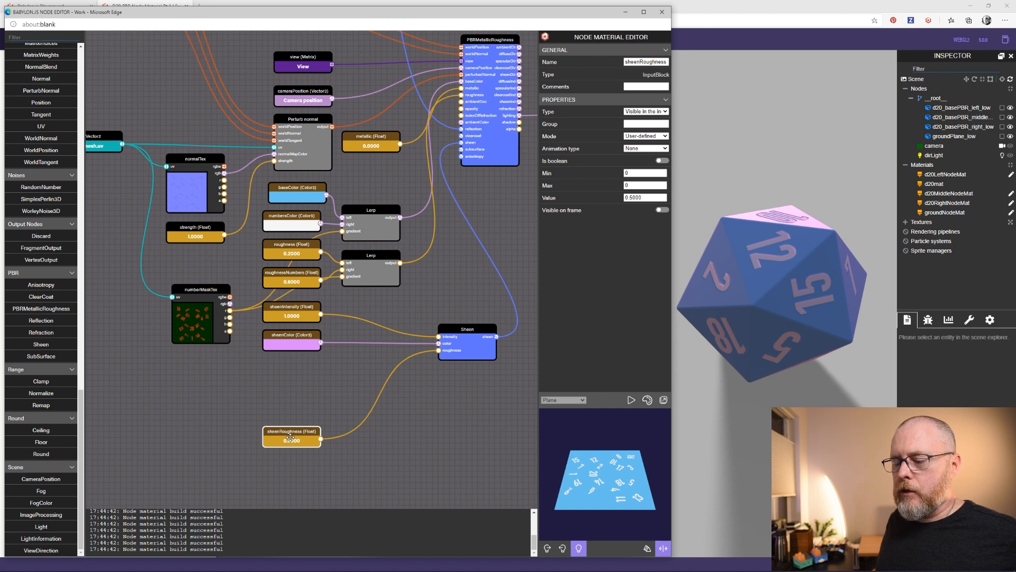
pyautogui.moveTo(297, 343); pyautogui.dragTo(302, 405)
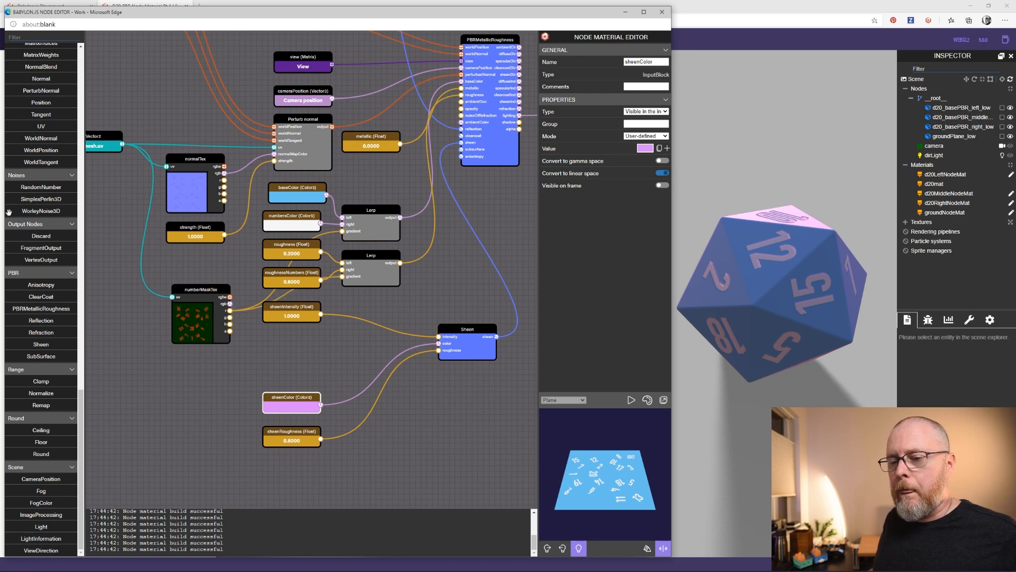
# Add a Lerp block between the sheenIntensity input and the Sheen block.
pyautogui.scroll(6, 35, 247)
pyautogui.scroll(10, 35, 249)
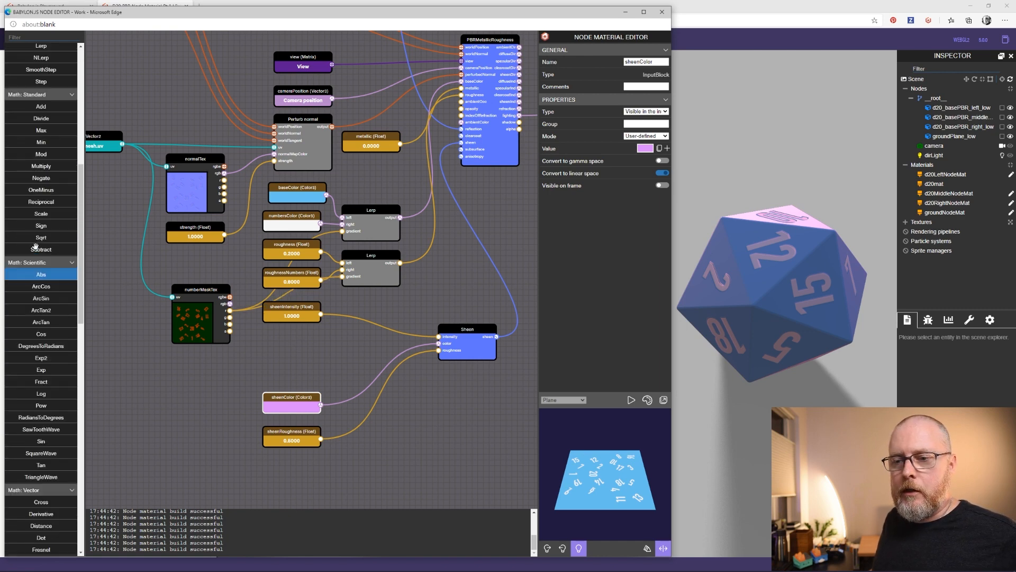
pyautogui.moveTo(32, 401); pyautogui.dragTo(356, 327)
# Duplicate the sheenIntensity input, place the copy directly below it and rename the copy sheenNumbers.
pyautogui.click(302, 316)
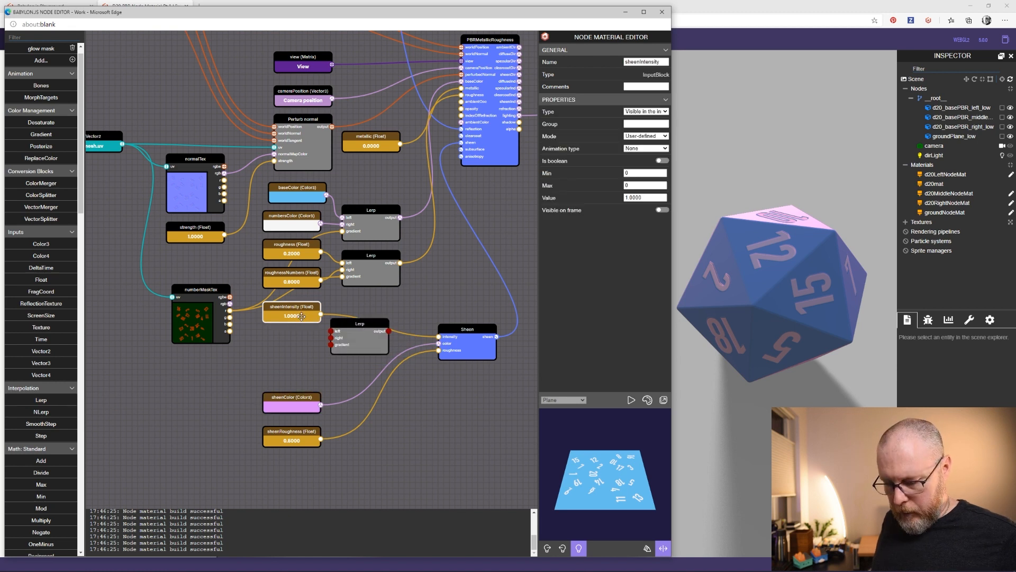
pyautogui.hotkey('ctrl', 'c')
pyautogui.hotkey('ctrl', 'v')
pyautogui.moveTo(294, 321); pyautogui.dragTo(302, 353)
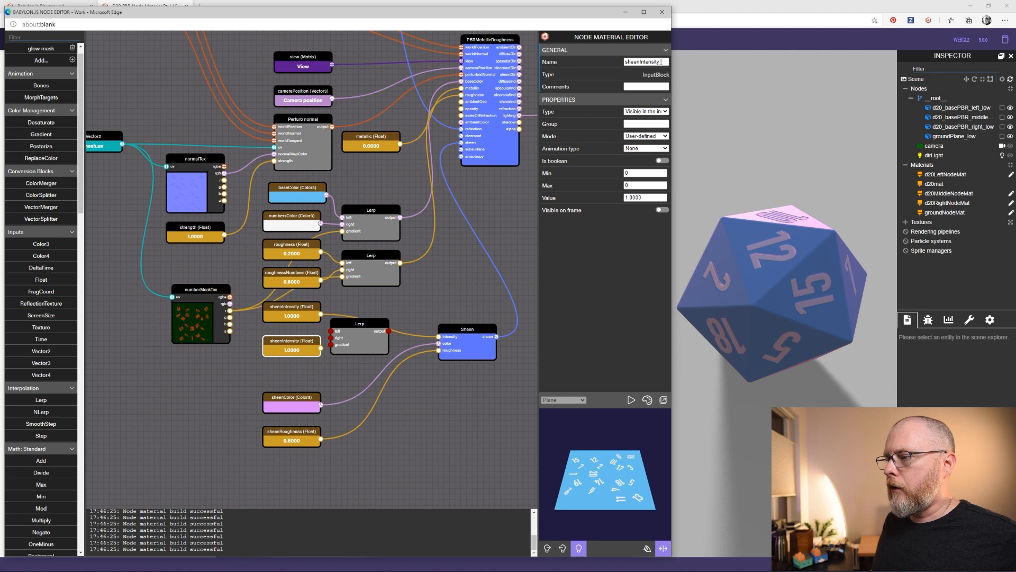
pyautogui.moveTo(661, 62); pyautogui.dragTo(642, 63)
pyautogui.write('Number')
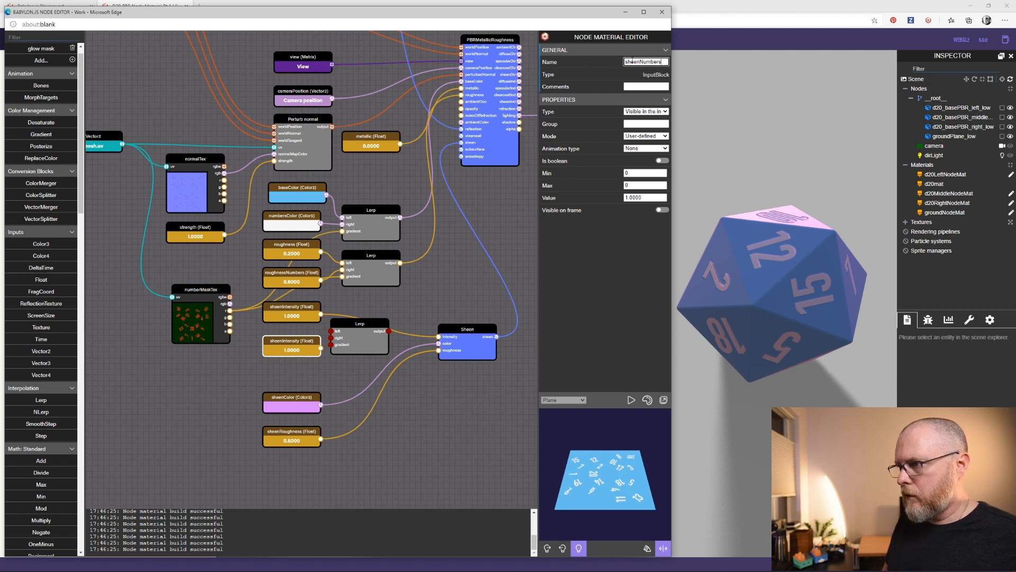
pyautogui.press('Return')
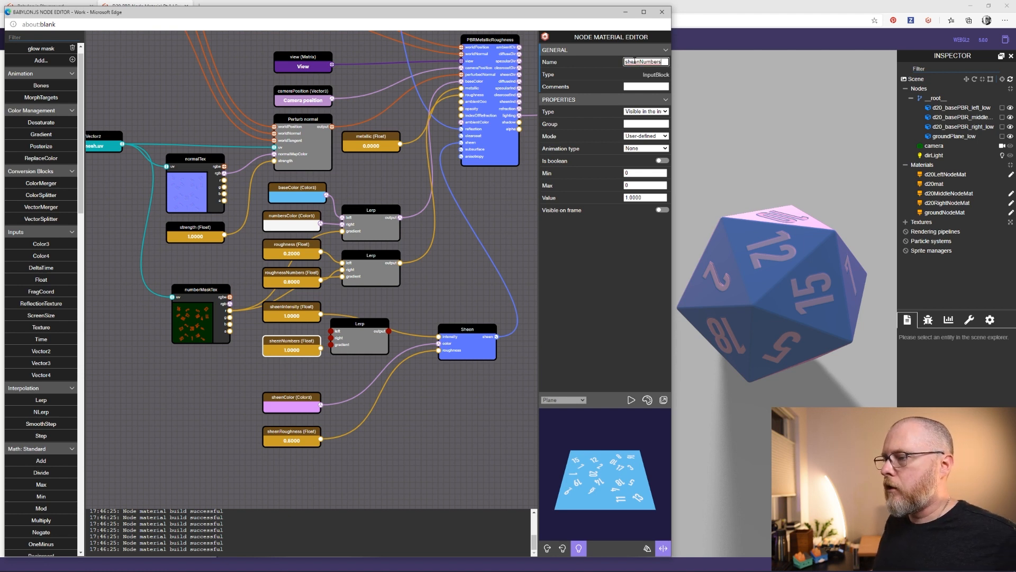
# Set sheenNumbers to 0 and blend sheenIntensity with it through the Lerp, using numberMaskTex's r output as gradient, feeding the result to the Sheen intensity.
pyautogui.click(635, 197)
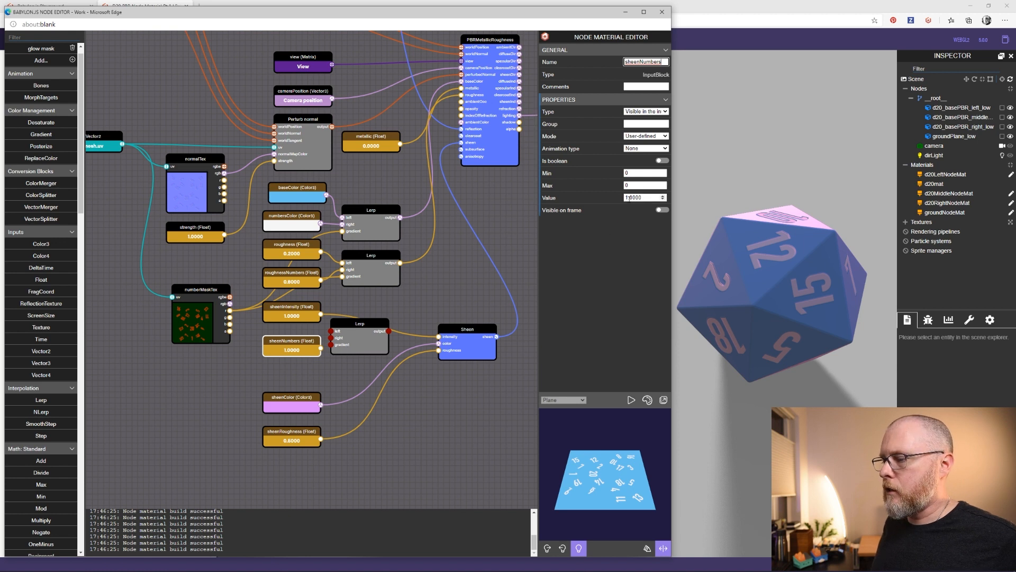
pyautogui.write('0')
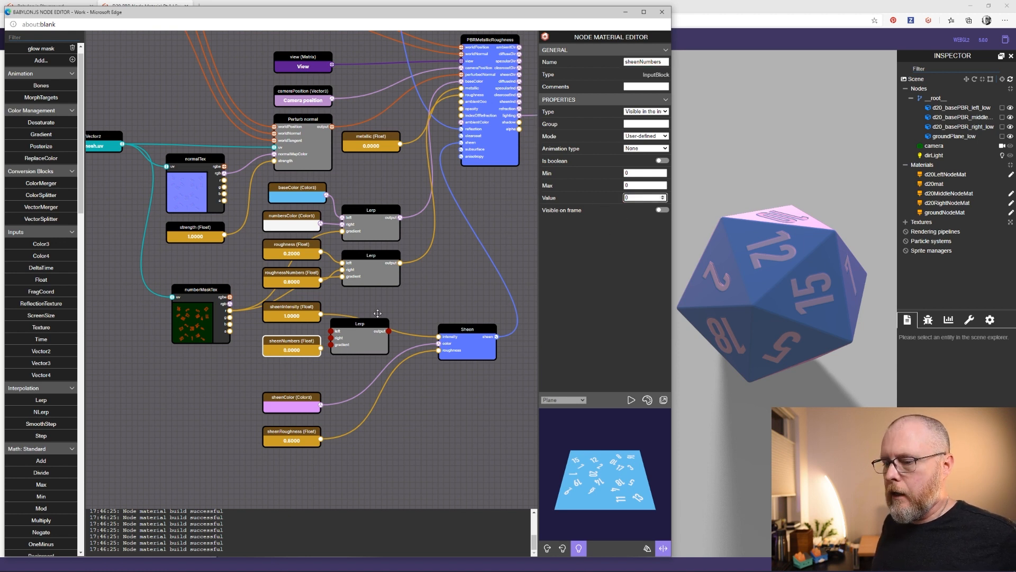
pyautogui.moveTo(320, 316); pyautogui.dragTo(331, 332)
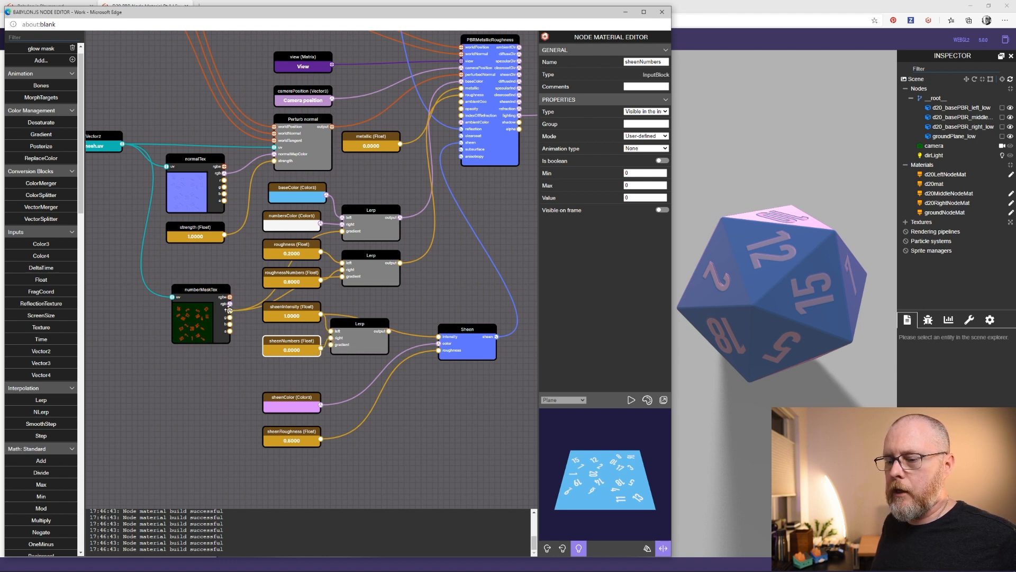
pyautogui.moveTo(331, 344); pyautogui.dragTo(331, 345)
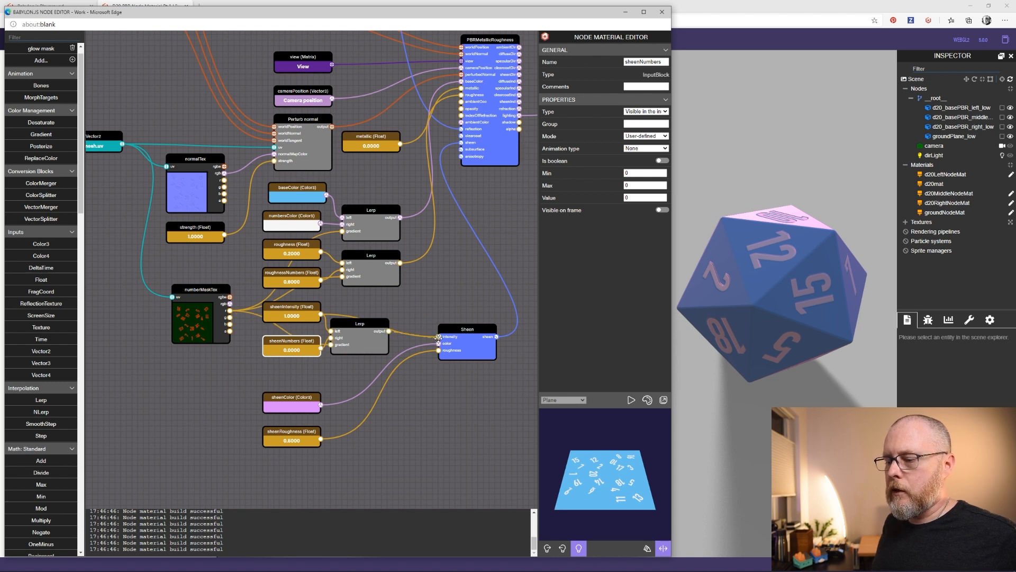
pyautogui.moveTo(440, 336); pyautogui.dragTo(440, 337)
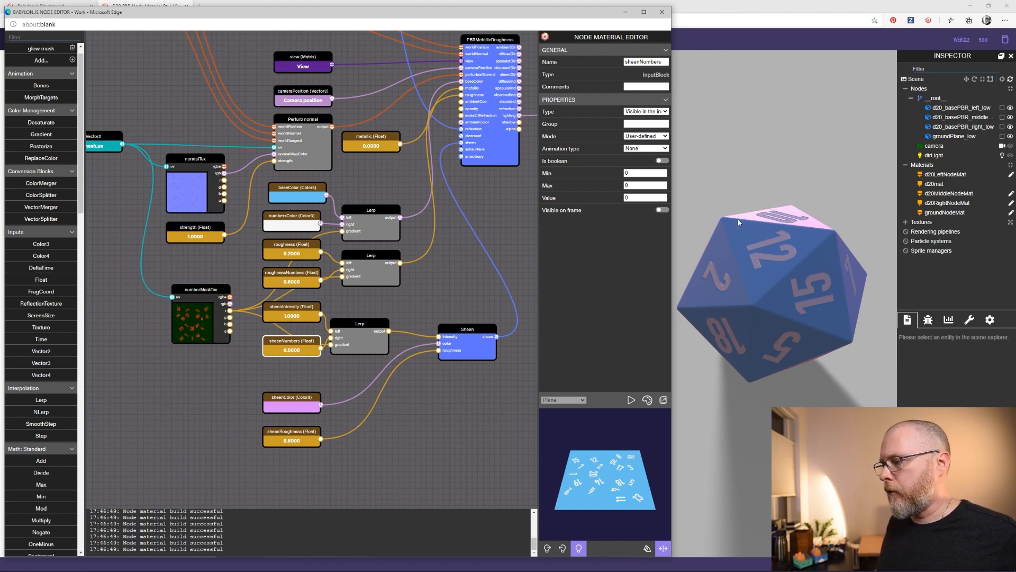
# Close the node material editor and examine the sheen on the left die's body and numbers from opposite sides of the scene.
pyautogui.scroll(-3, 450, 265)
pyautogui.moveTo(511, 239); pyautogui.dragTo(437, 326)
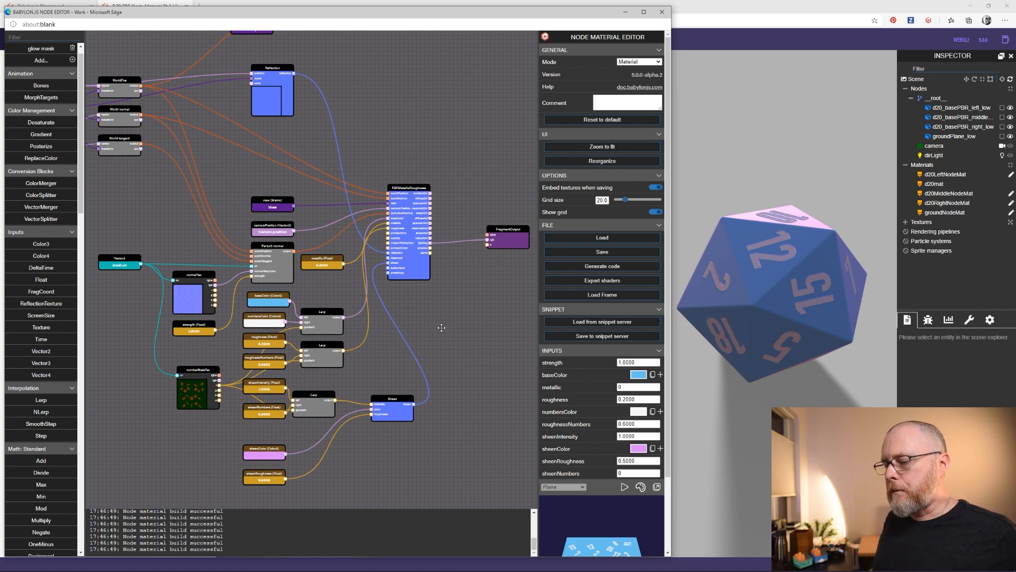
pyautogui.click(662, 12)
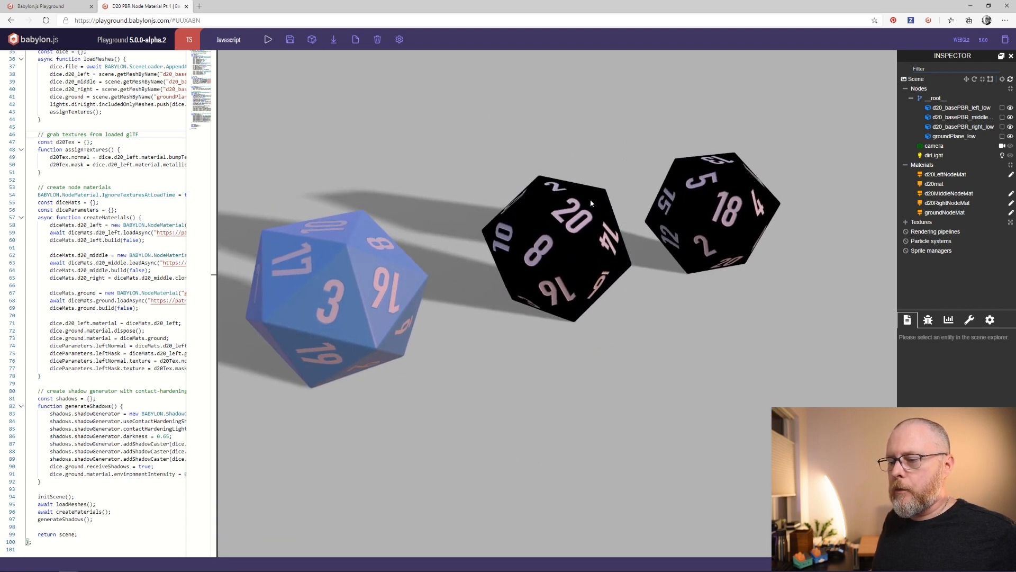
pyautogui.moveTo(494, 188); pyautogui.dragTo(556, 177)
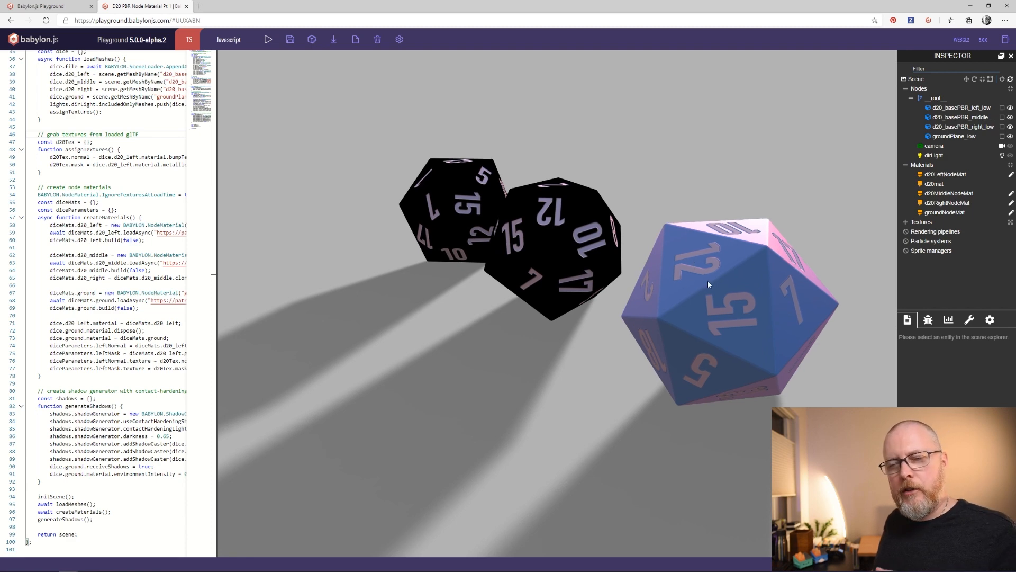
pyautogui.moveTo(708, 281); pyautogui.dragTo(497, 282)
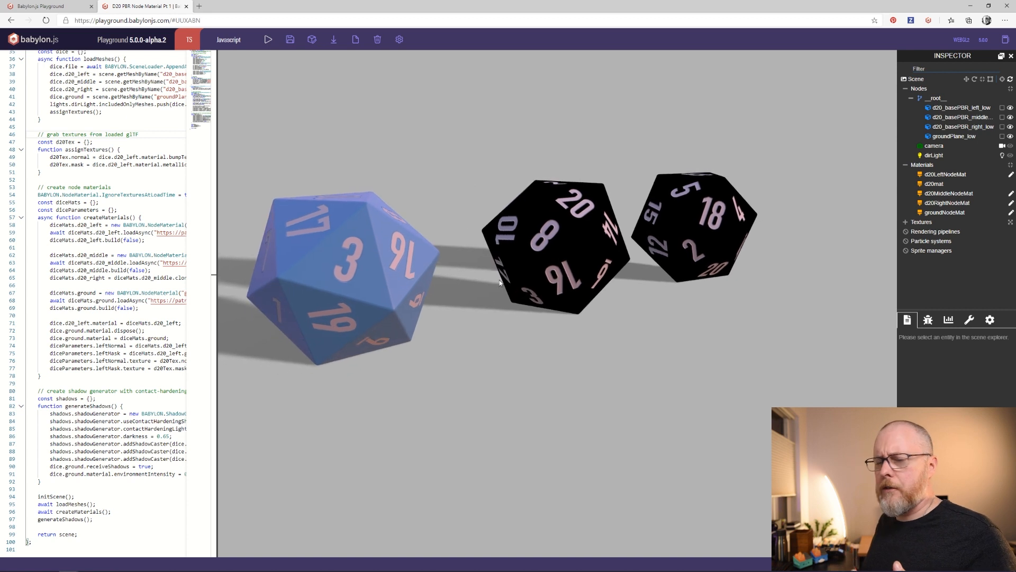